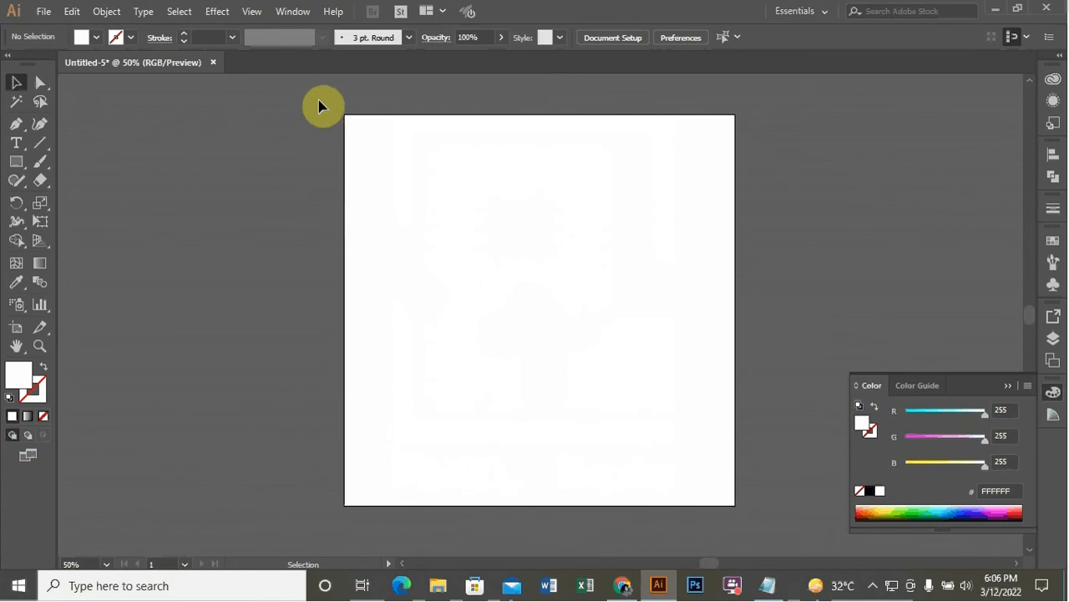
Draw a small rectangle beside the artboard and duplicate it below to make two colour swatches
click(19, 163)
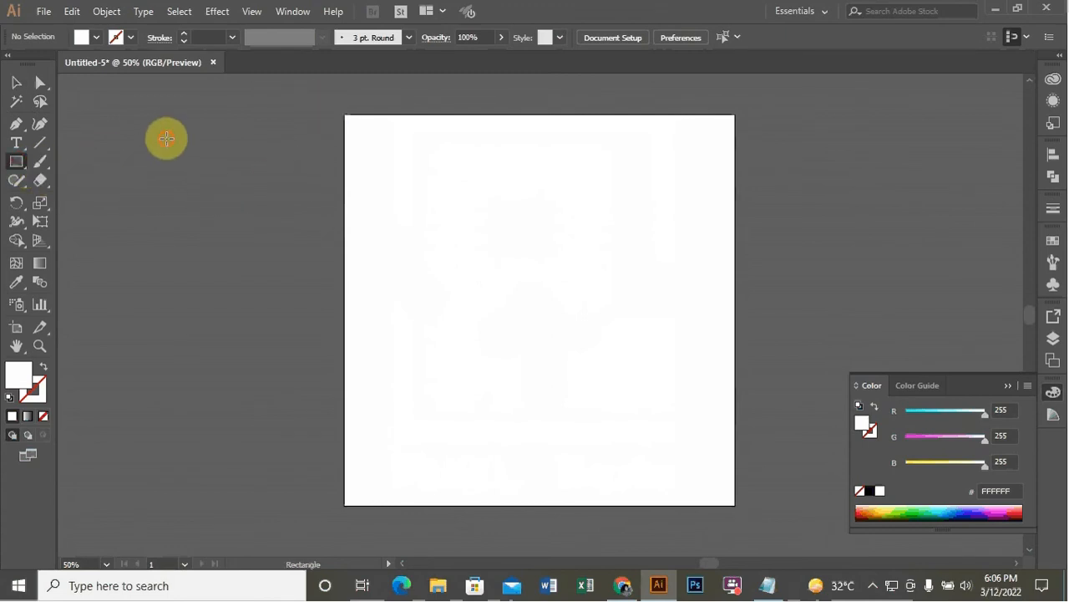
mouse_move(167, 139)
mouse_down()
mouse_move(240, 158)
mouse_move(206, 172)
mouse_move(216, 265)
mouse_up()
click(16, 83)
click(245, 256)
click(216, 266)
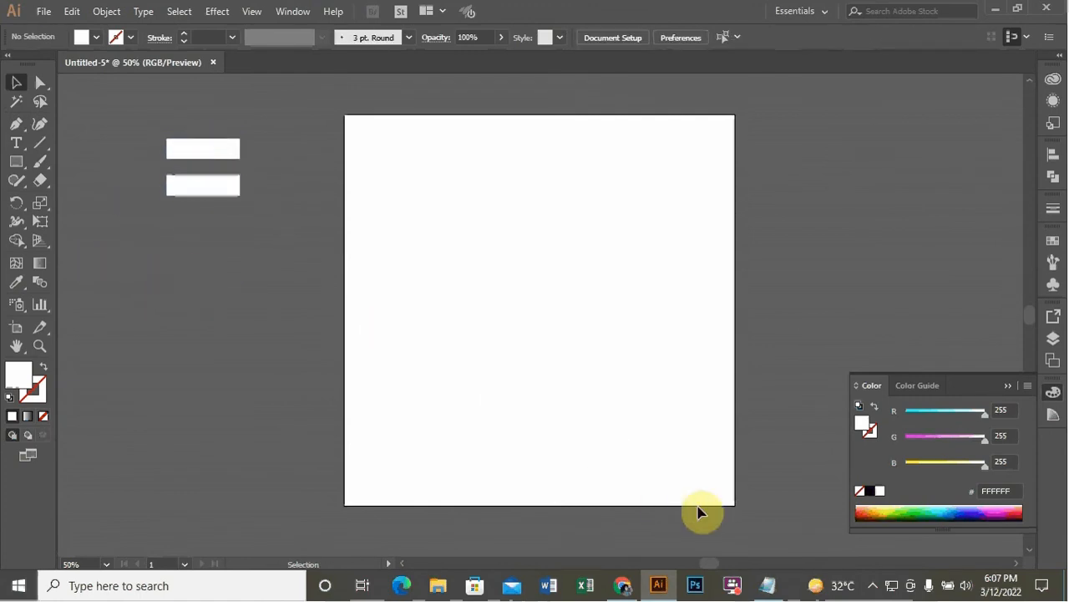
Switch to Notepad and copy the foreground hex code F7CFB5
click(768, 585)
click(476, 343)
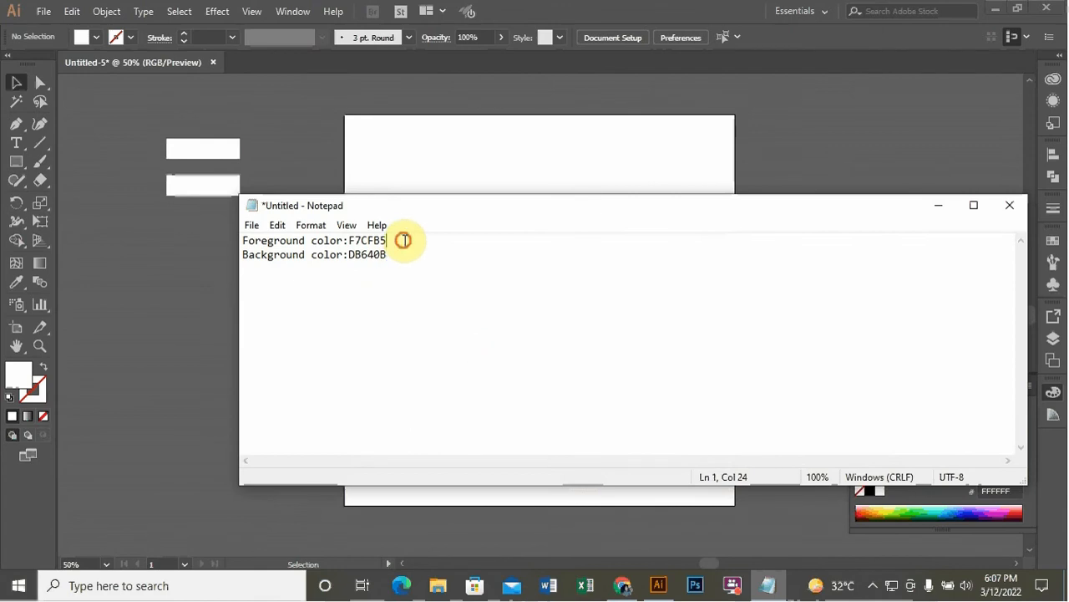
drag(389, 241, 349, 241)
key(ctrl+c)
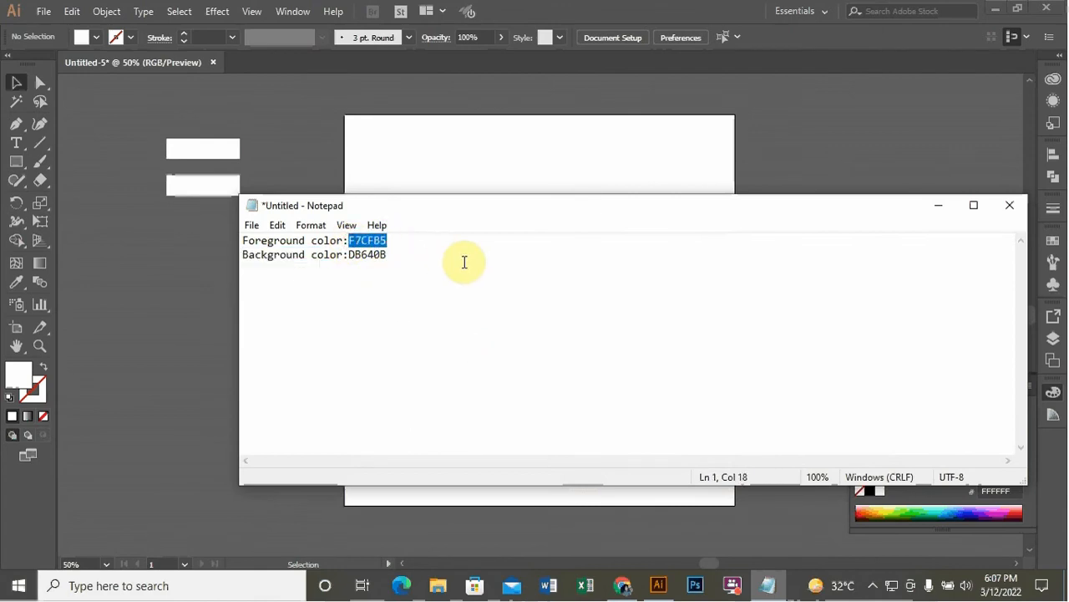
click(943, 212)
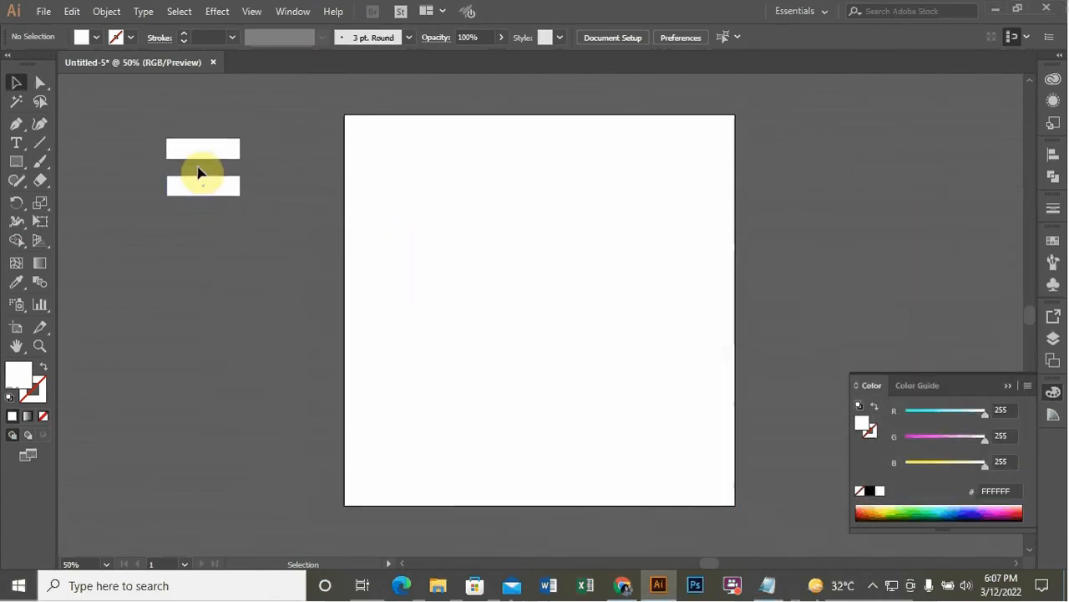
Fill the upper swatch rectangle with colour F7CFB5
click(203, 150)
click(27, 374)
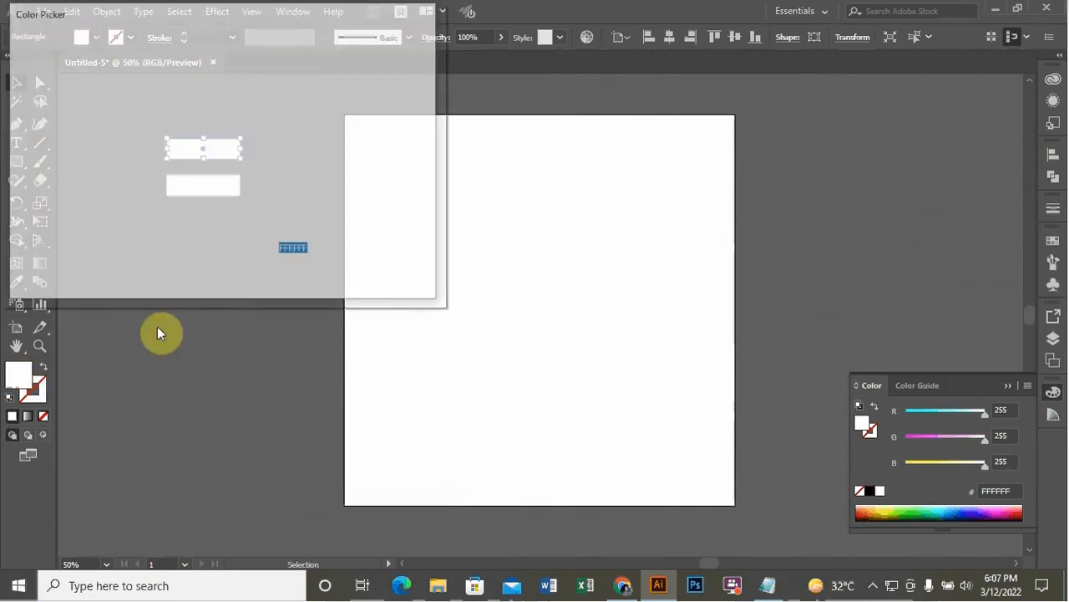
key(ctrl+v)
click(387, 64)
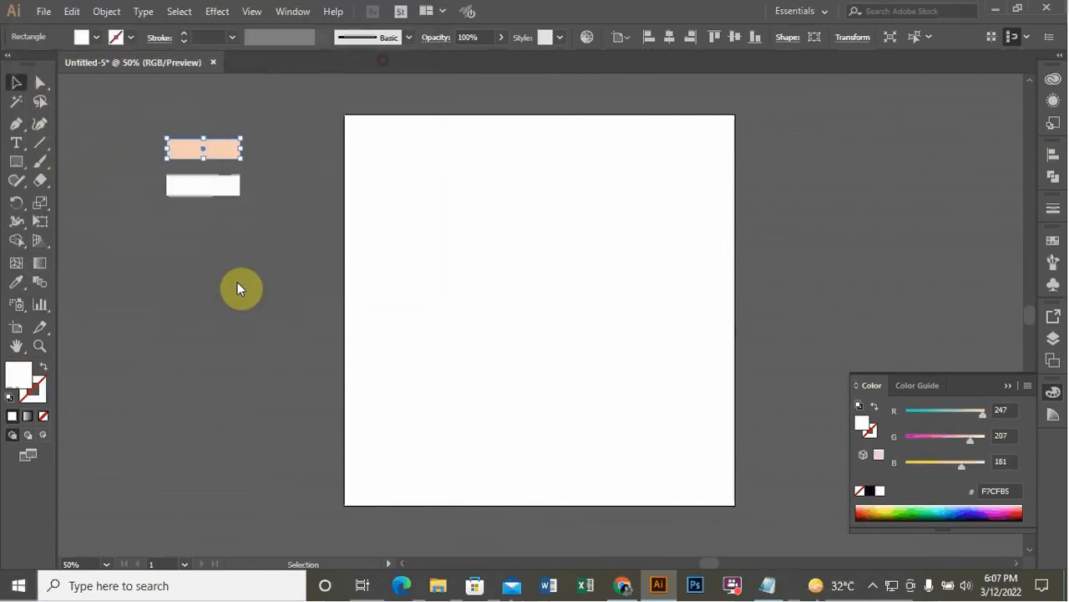
Select the lower swatch rectangle and copy the background hex code DB640B from Notepad
click(219, 190)
click(767, 584)
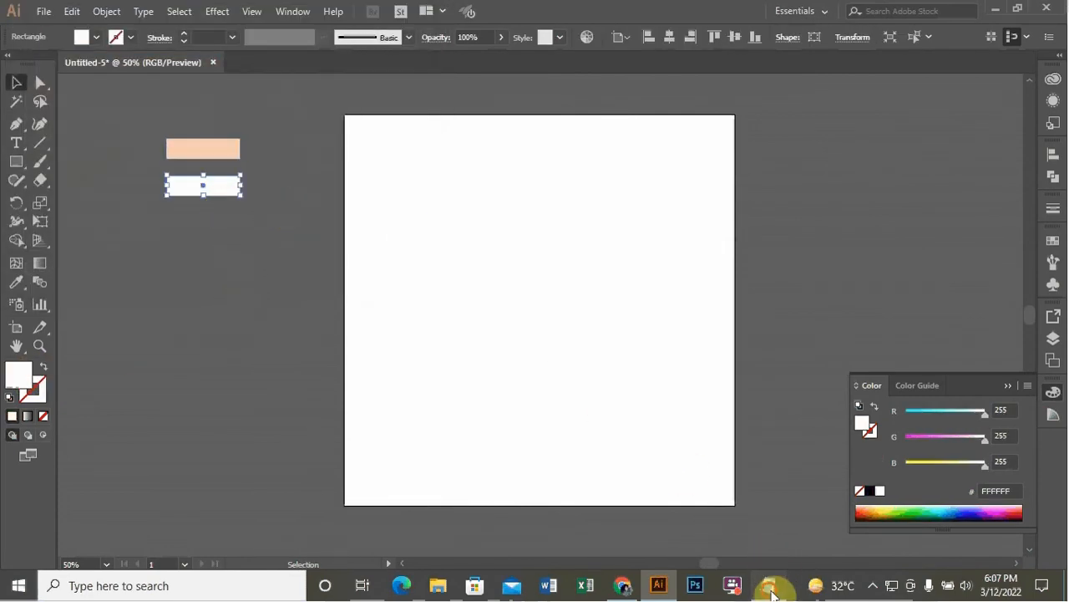
drag(398, 258, 350, 263)
key(ctrl+c)
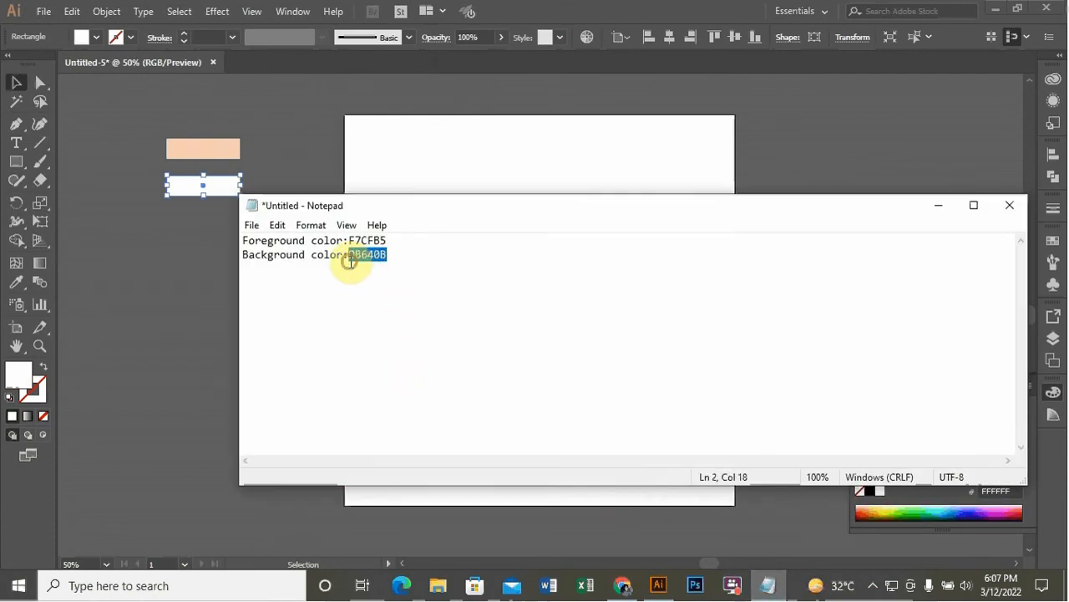
click(938, 205)
Fill the lower swatch rectangle with colour DB640B and deselect it
double_click(22, 375)
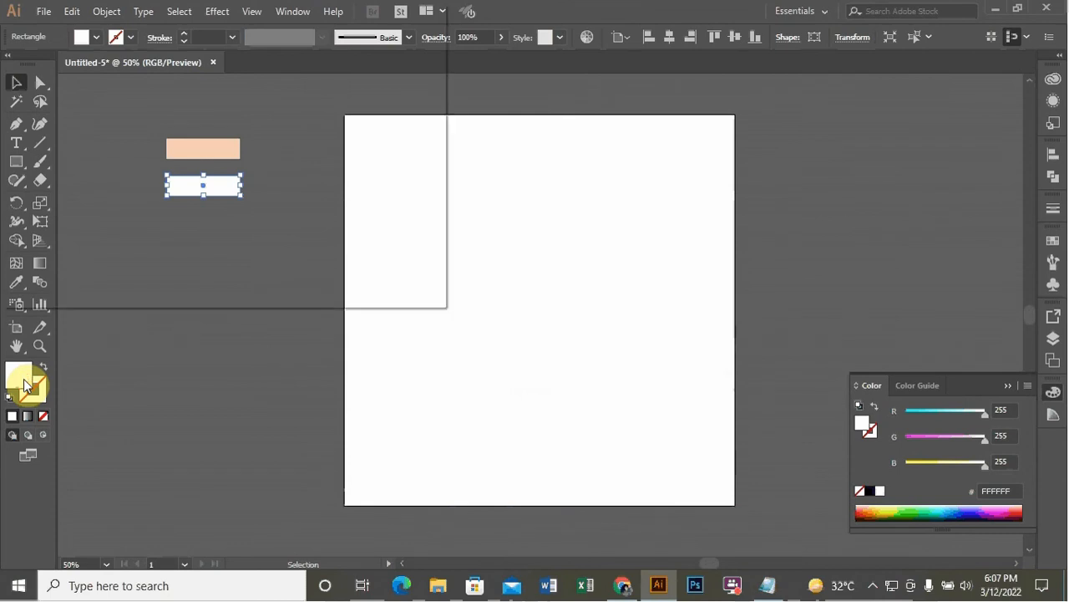
key(ctrl+v)
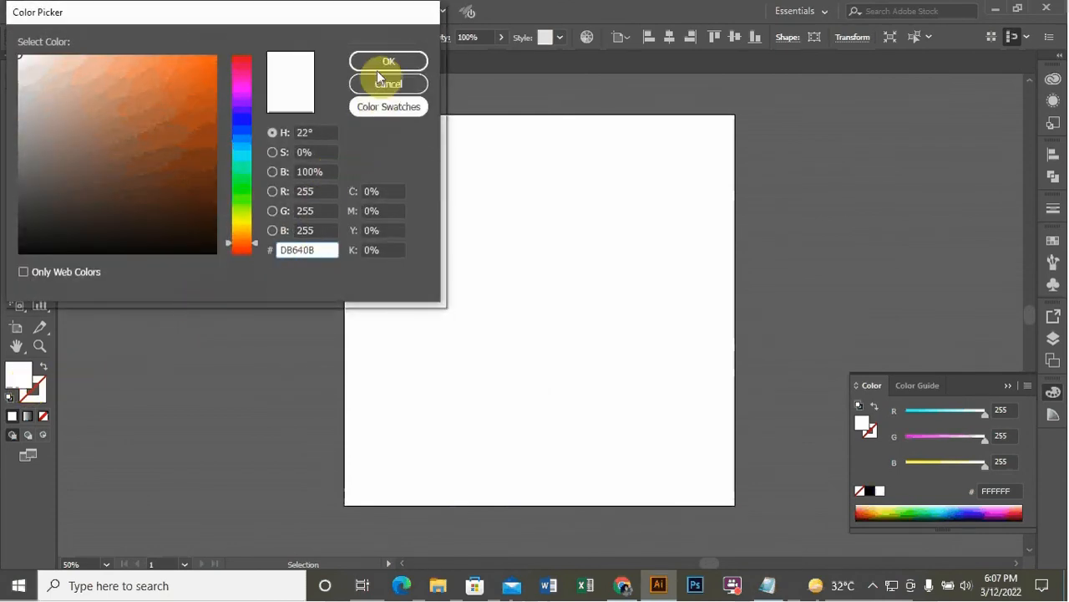
click(381, 62)
click(213, 256)
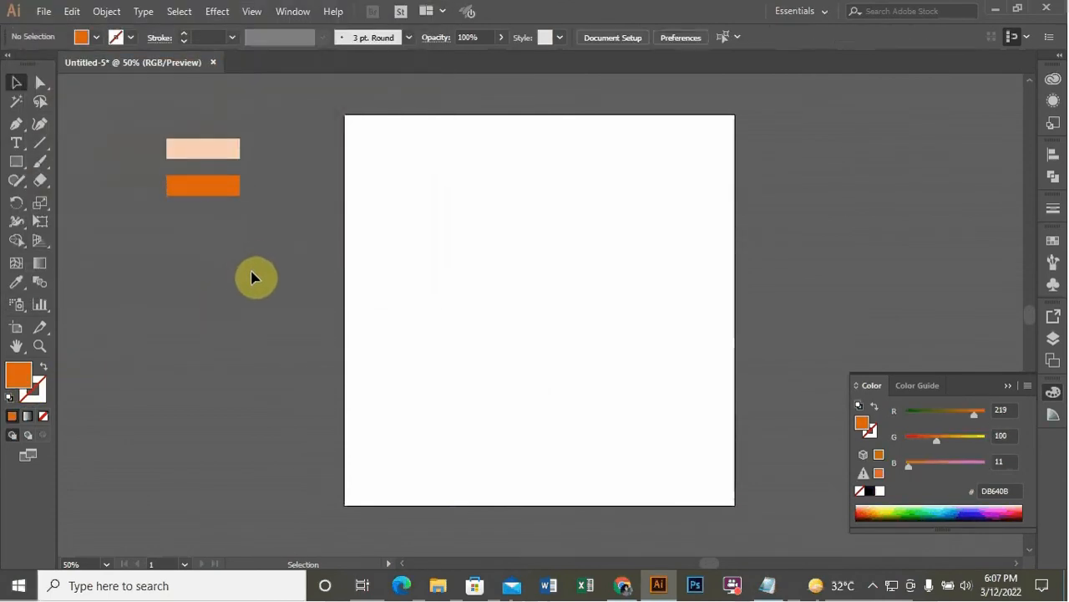
scroll(253, 273, down, 1)
click(16, 143)
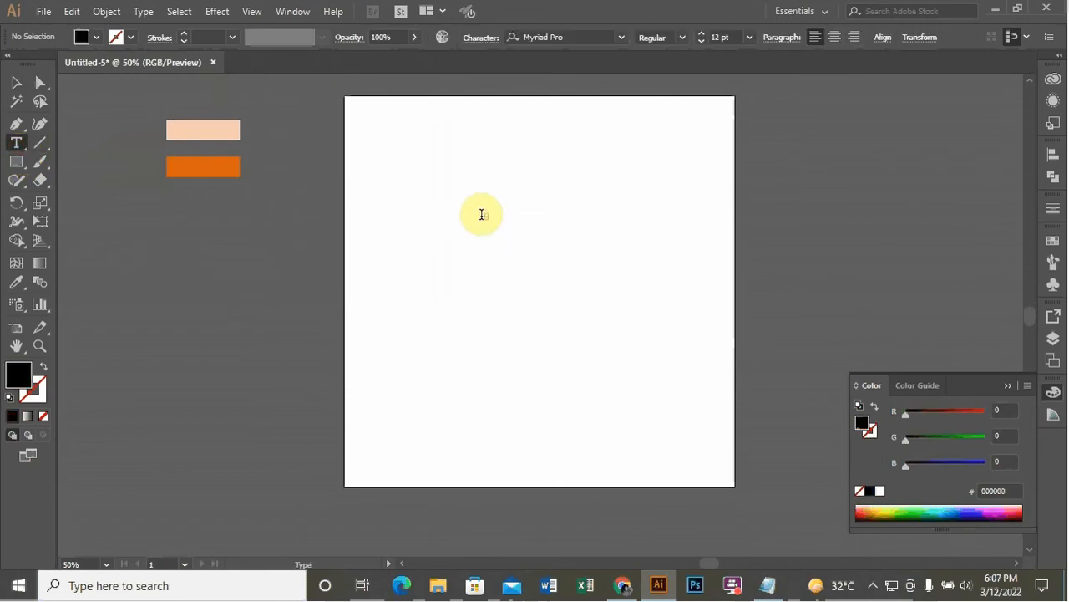
click(482, 214)
click(15, 82)
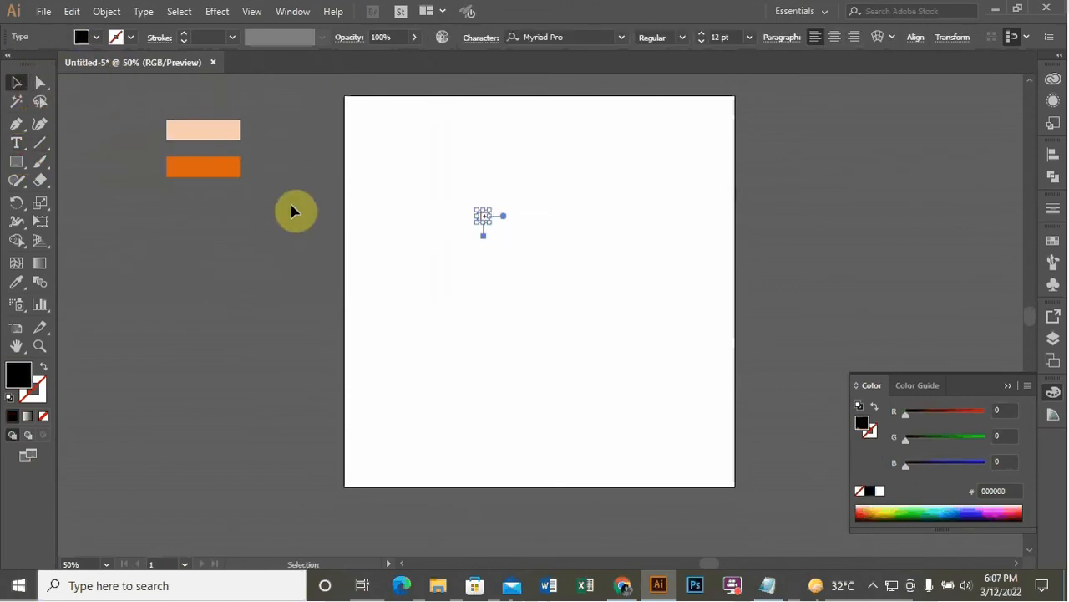
click(111, 252)
Add the point text PIXEL MADE on the artboard and scale it up to a large headline size
click(16, 143)
click(426, 210)
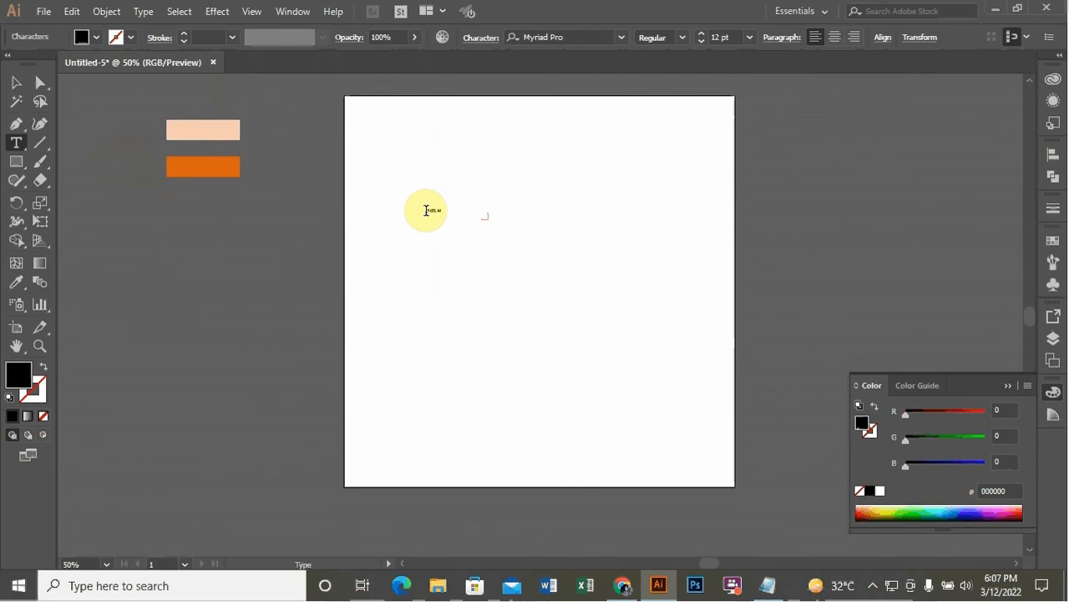
click(16, 81)
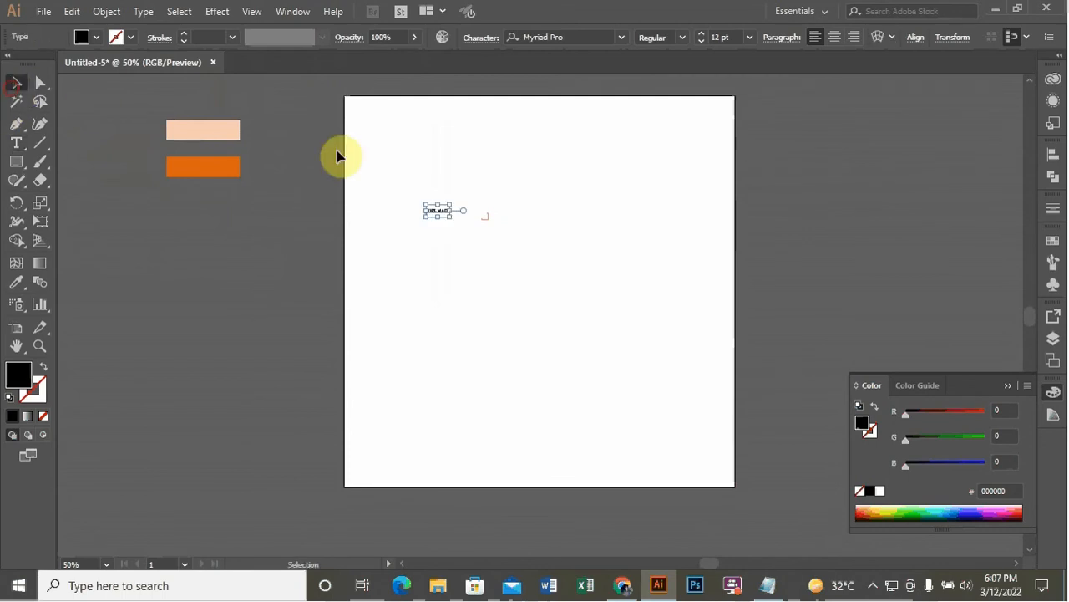
drag(452, 221, 530, 265)
drag(468, 222, 413, 292)
Set the text's font to Eras Demi ITC and move it to the upper middle of the artboard
click(586, 37)
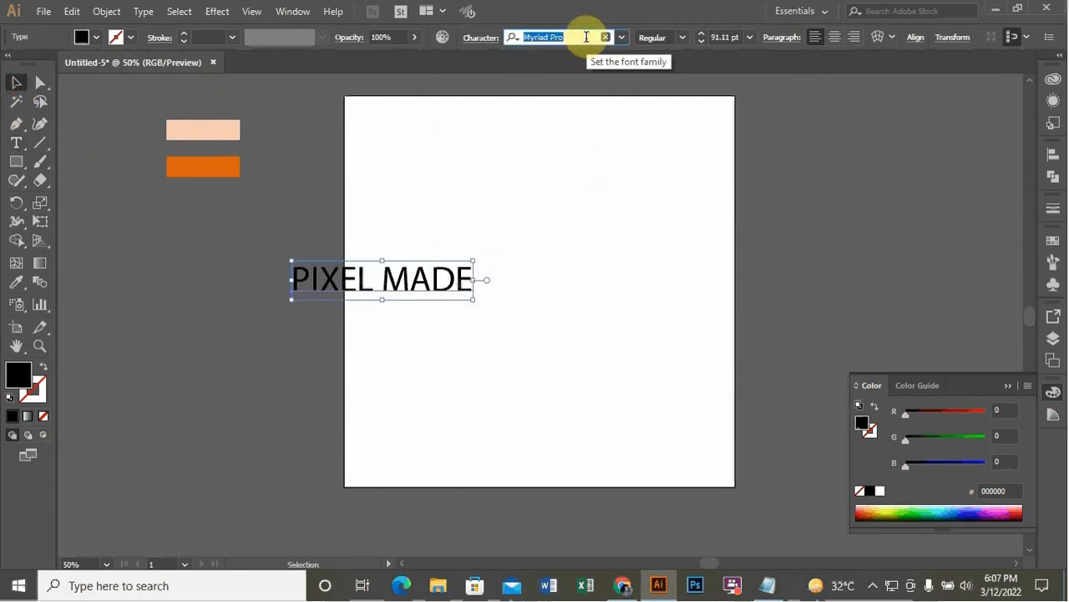
text(eras)
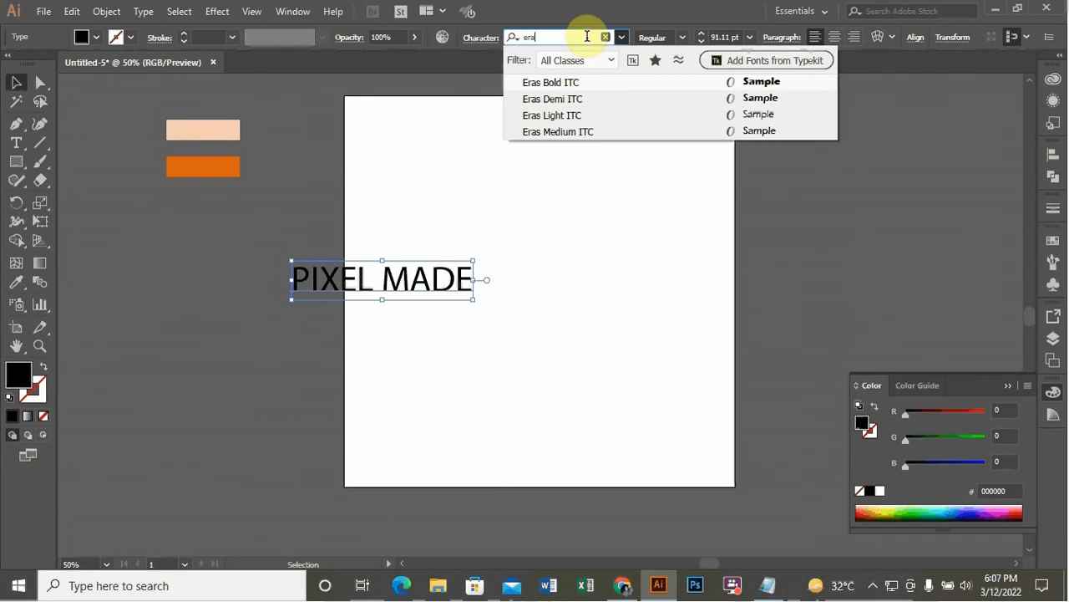
click(585, 102)
drag(492, 301, 628, 212)
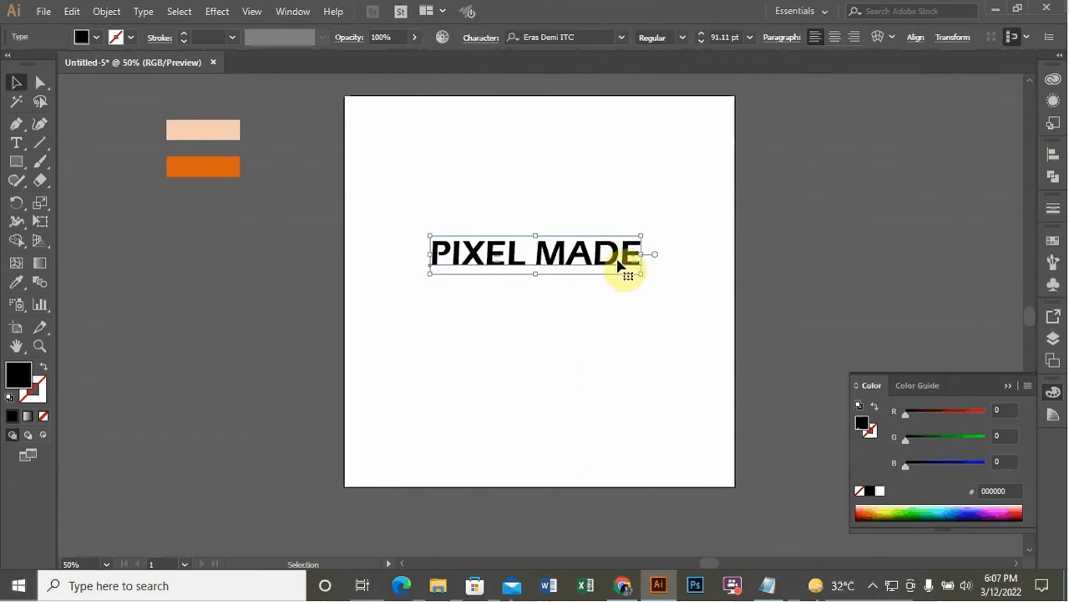
Open the Shear dialog for the text and choose the vertical axis
right_click(615, 254)
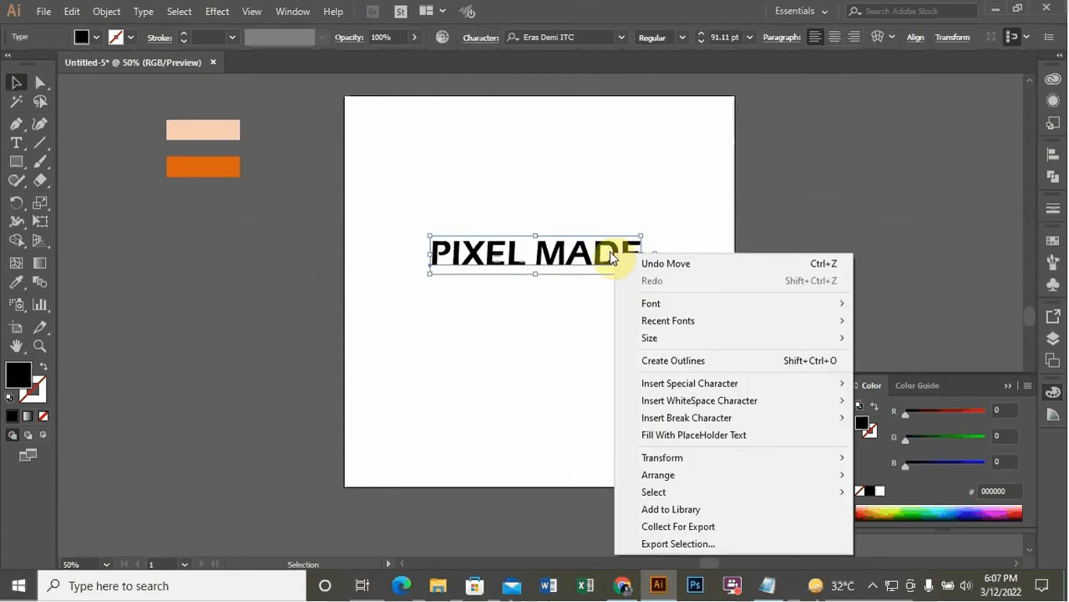
click(411, 250)
right_click(578, 255)
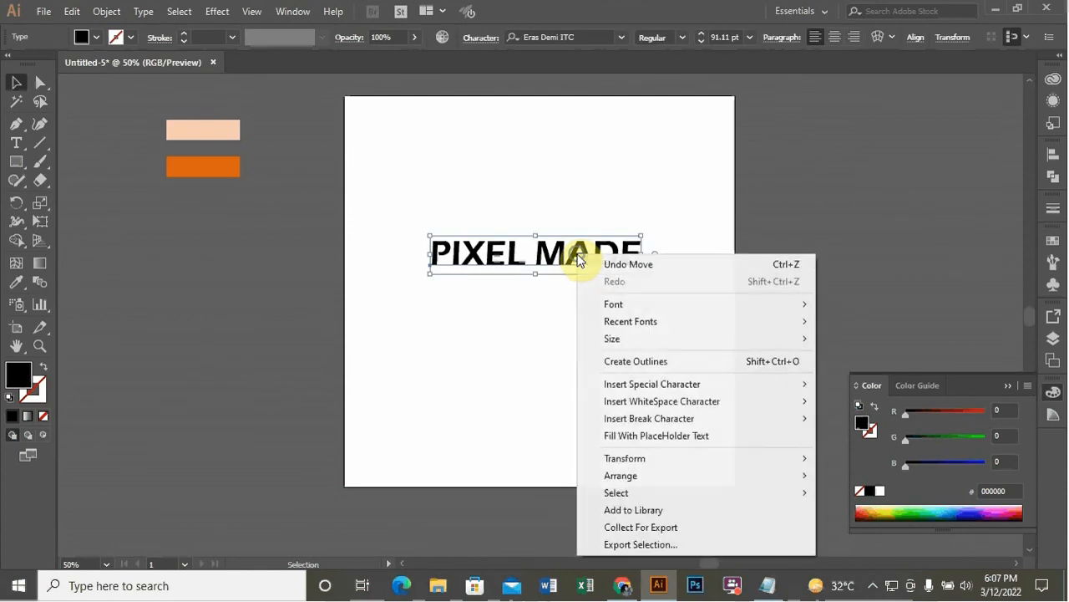
mouse_move(714, 456)
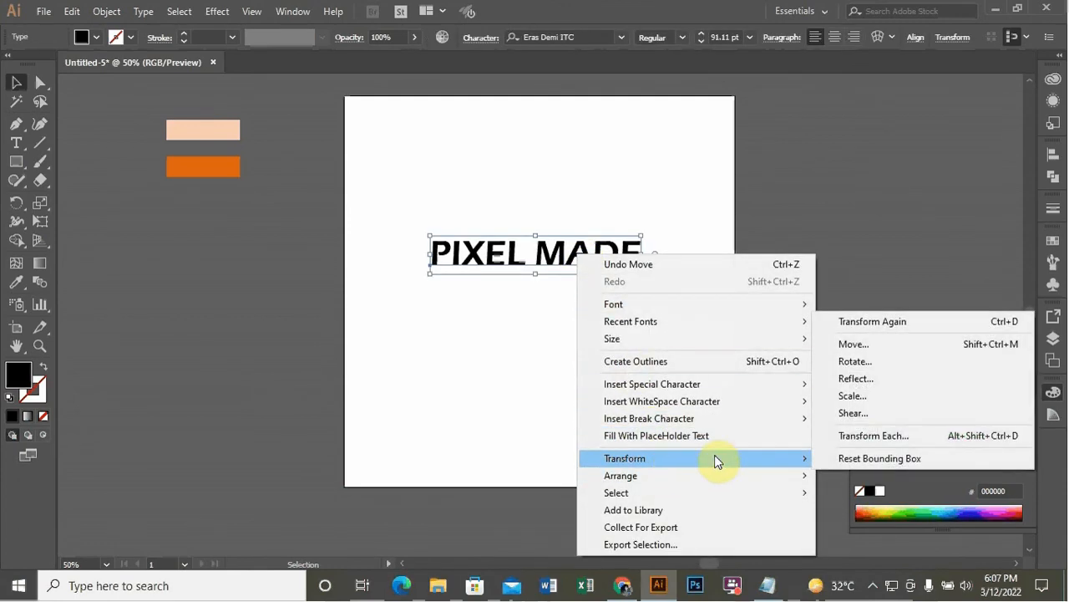
click(875, 413)
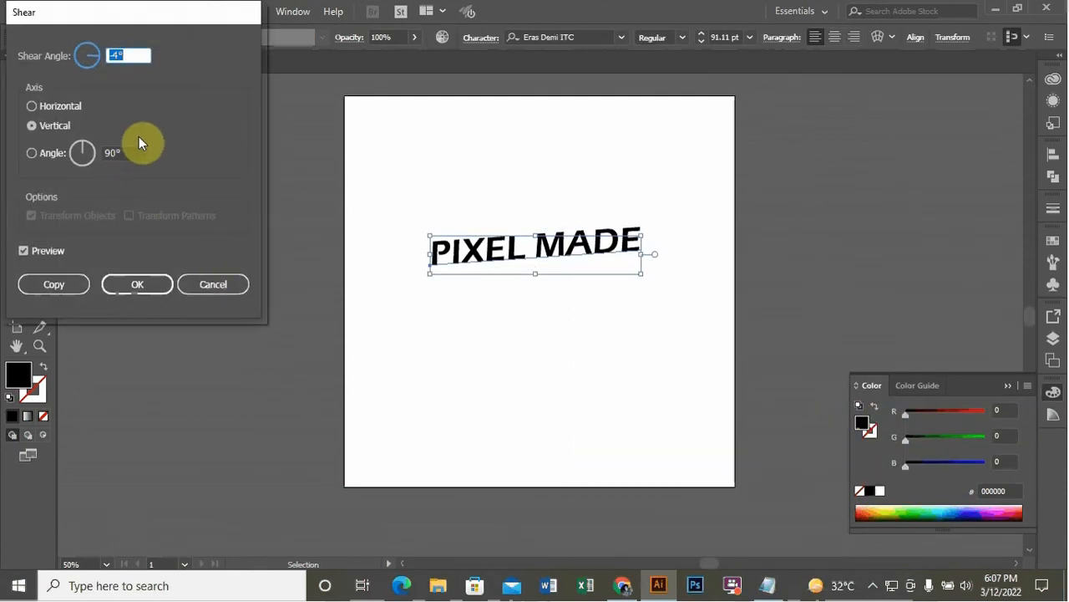
click(67, 106)
double_click(125, 54)
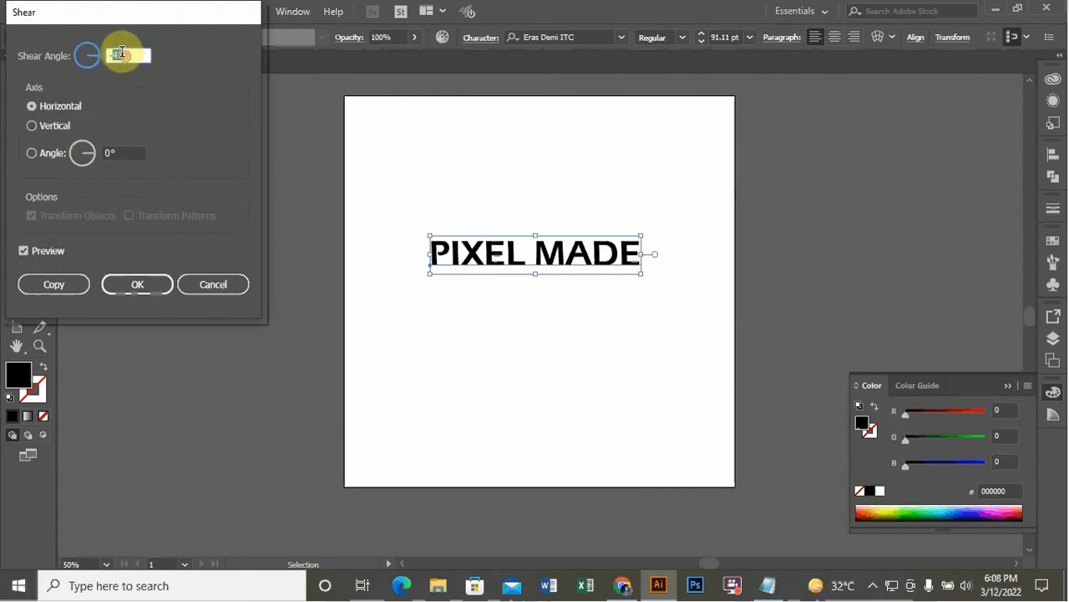
text(0)
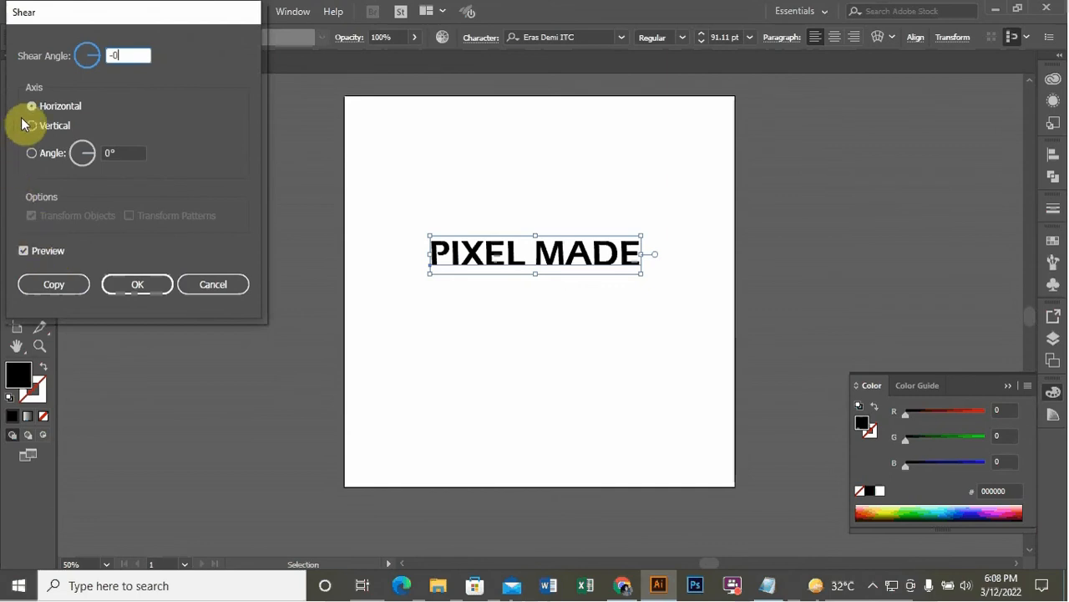
click(57, 125)
Step the shear angle to a small negative value so the text slants upward, and apply the shear
click(129, 55)
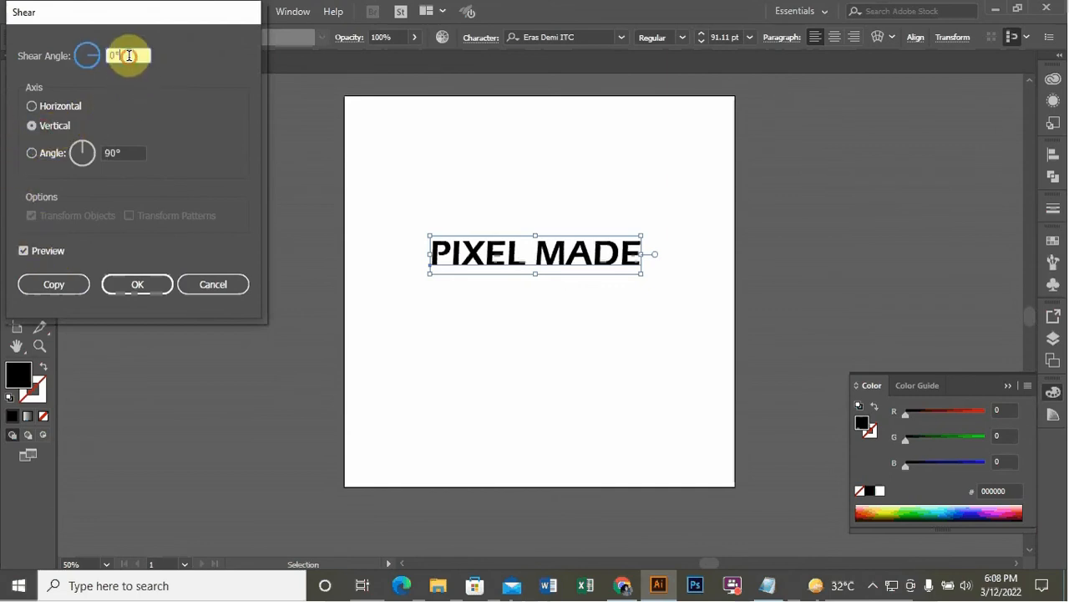
key(Down)
key(Down)
key(Down)
key(Down)
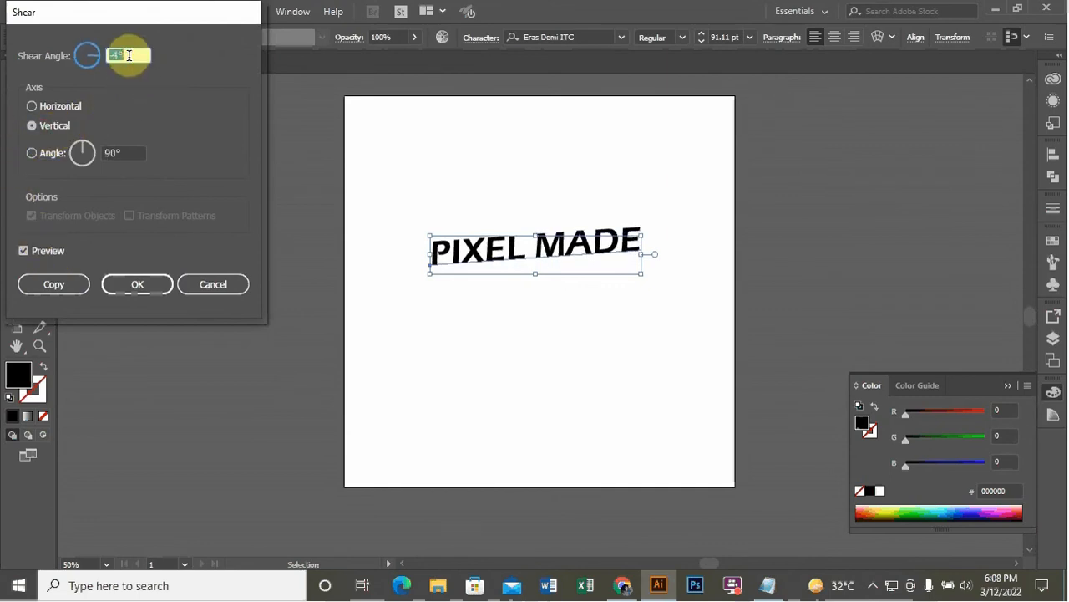
key(Up)
key(Up)
key(Up)
key(Up)
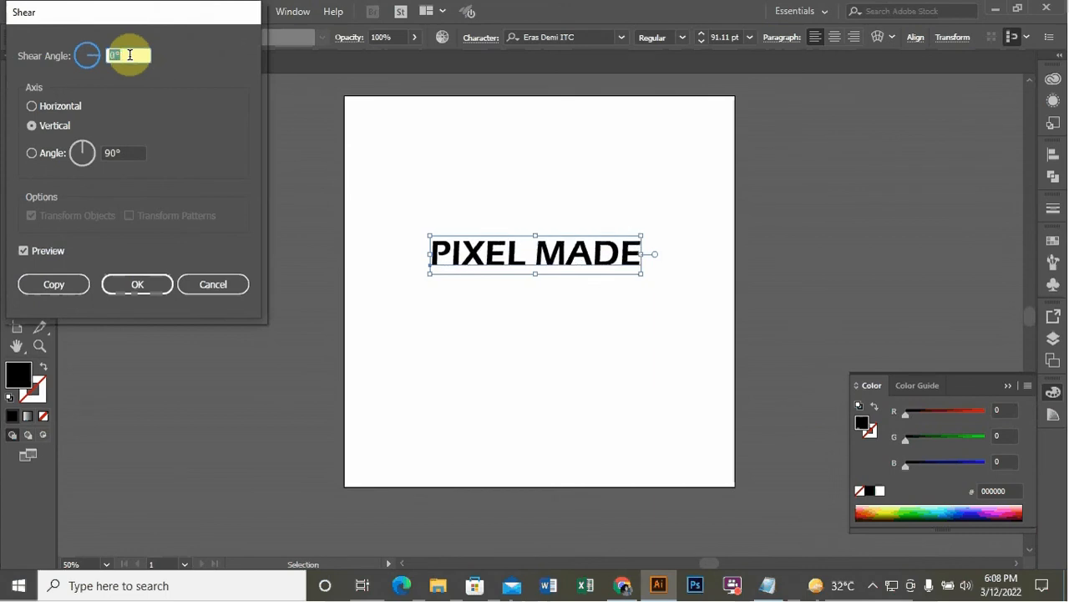
key(Up)
key(Up)
key(Up)
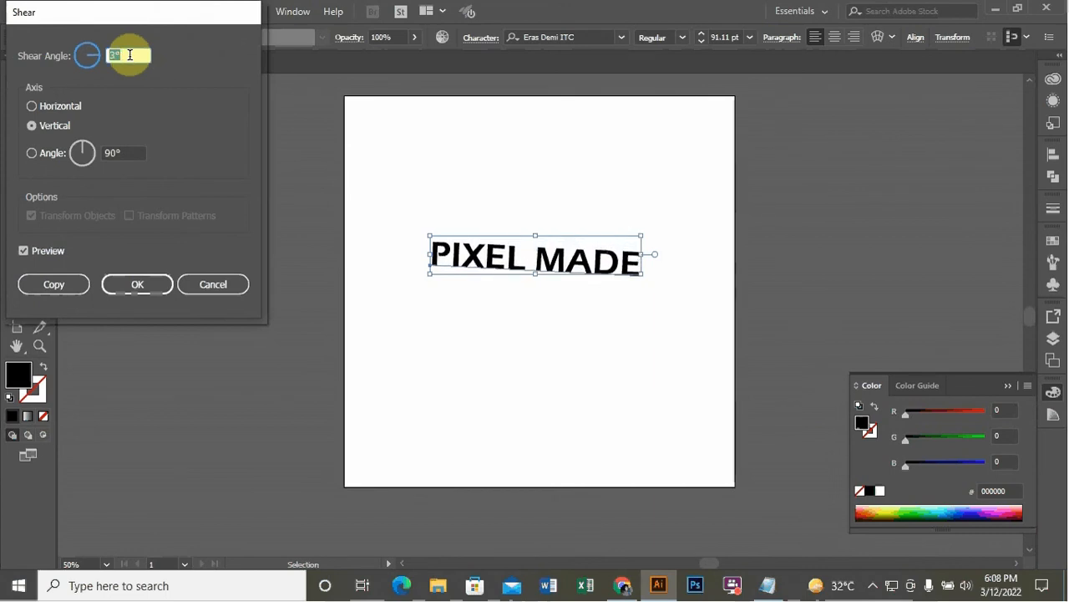
key(Down)
key(Down)
key(Down)
key(Down)
key(Down)
key(Down)
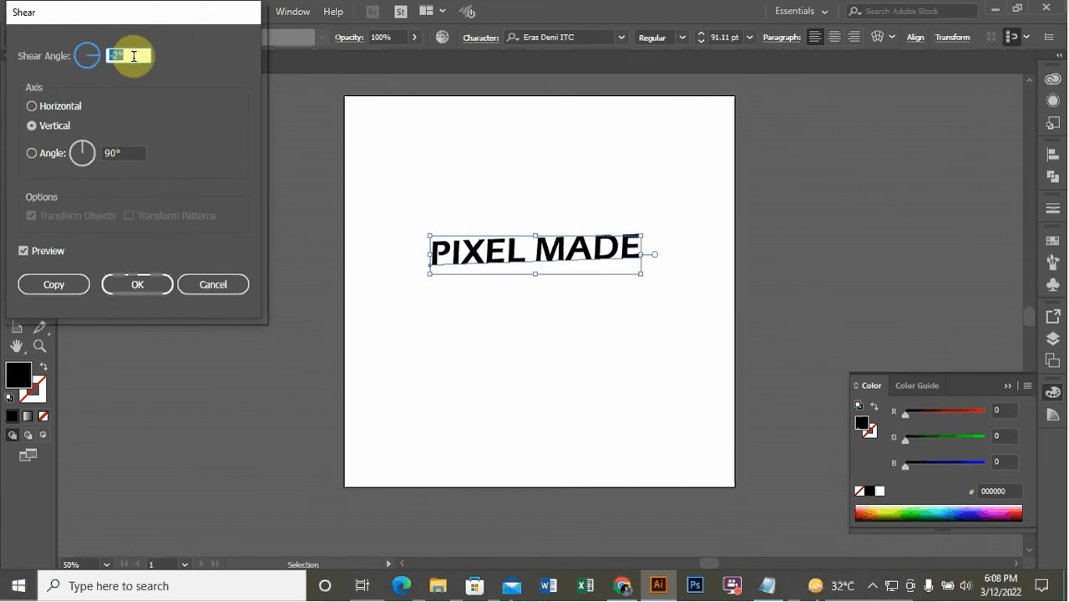
key(Down)
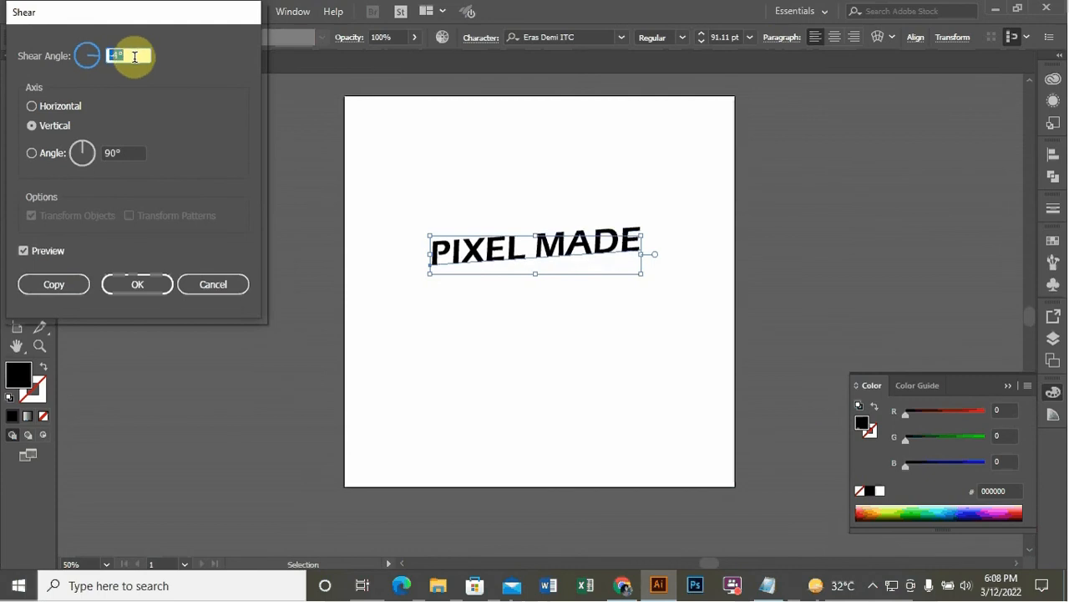
click(141, 285)
click(468, 160)
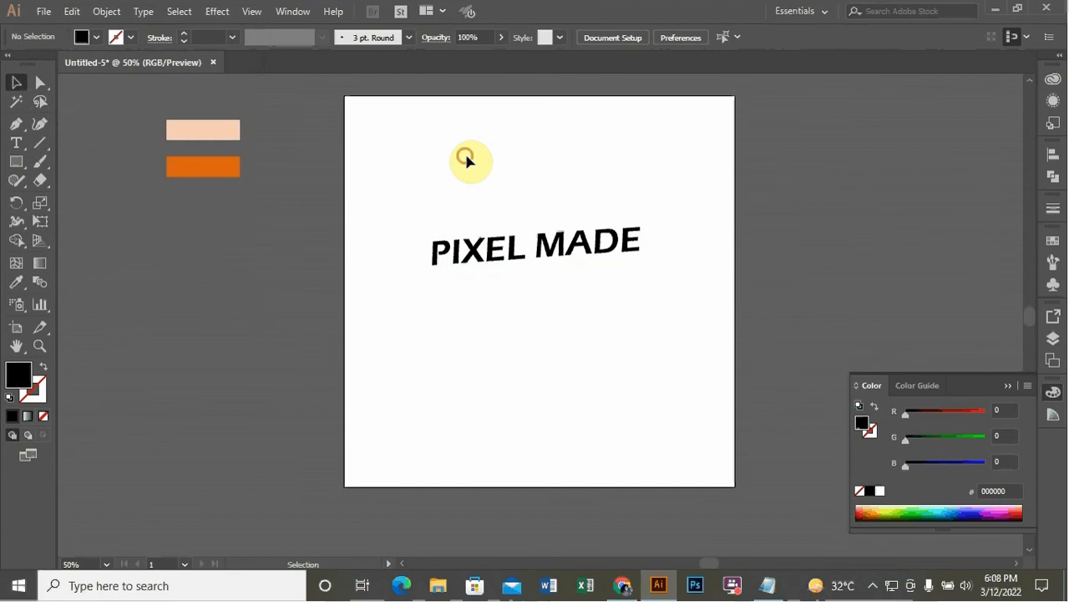
Convert the sheared PIXEL MADE text to outlines
right_click(599, 251)
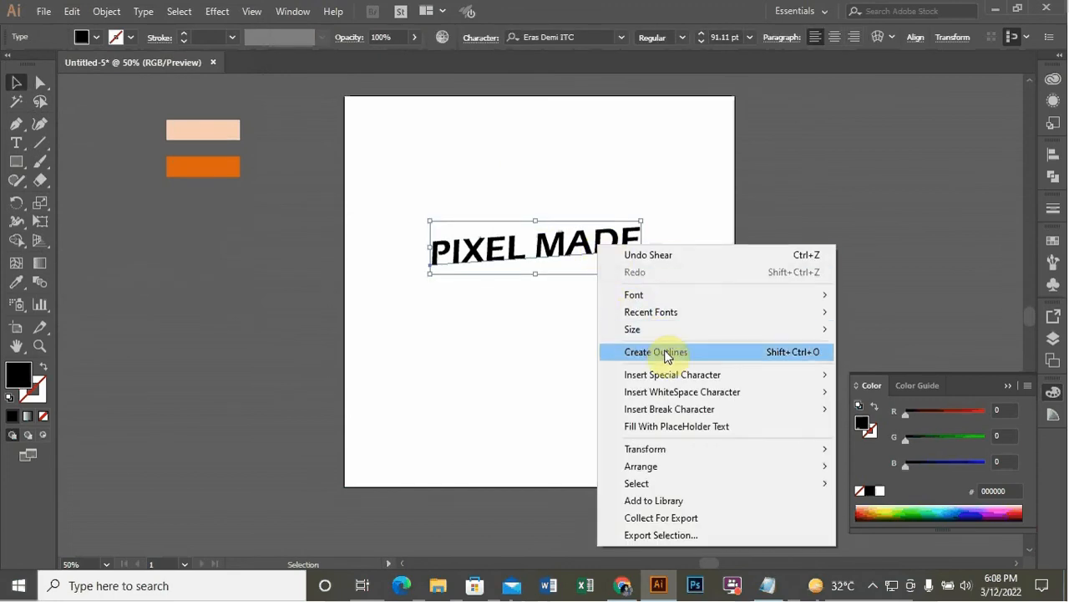
click(669, 351)
right_click(575, 241)
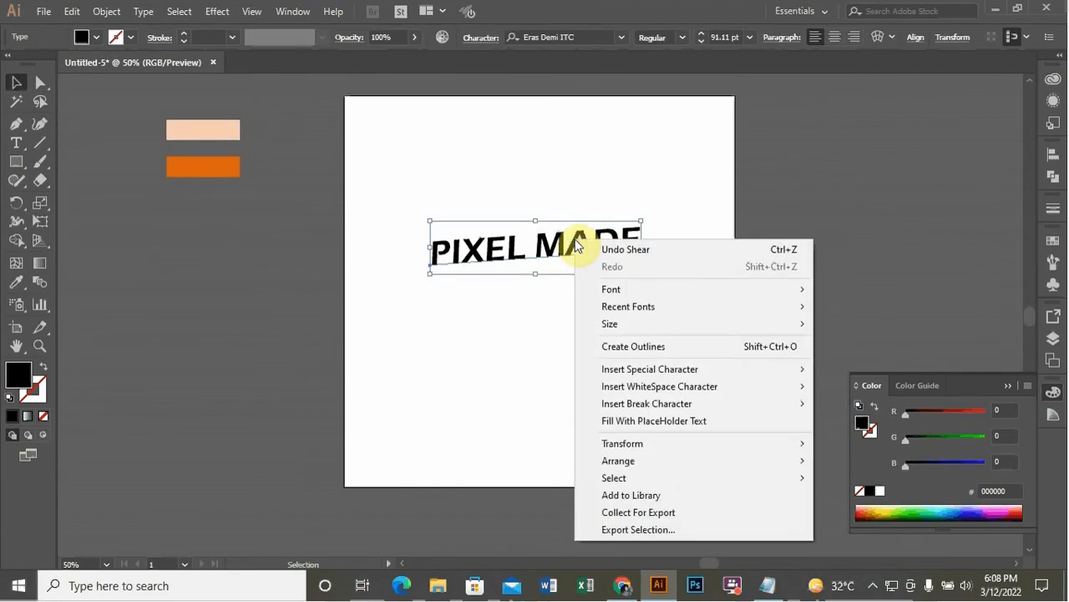
click(651, 346)
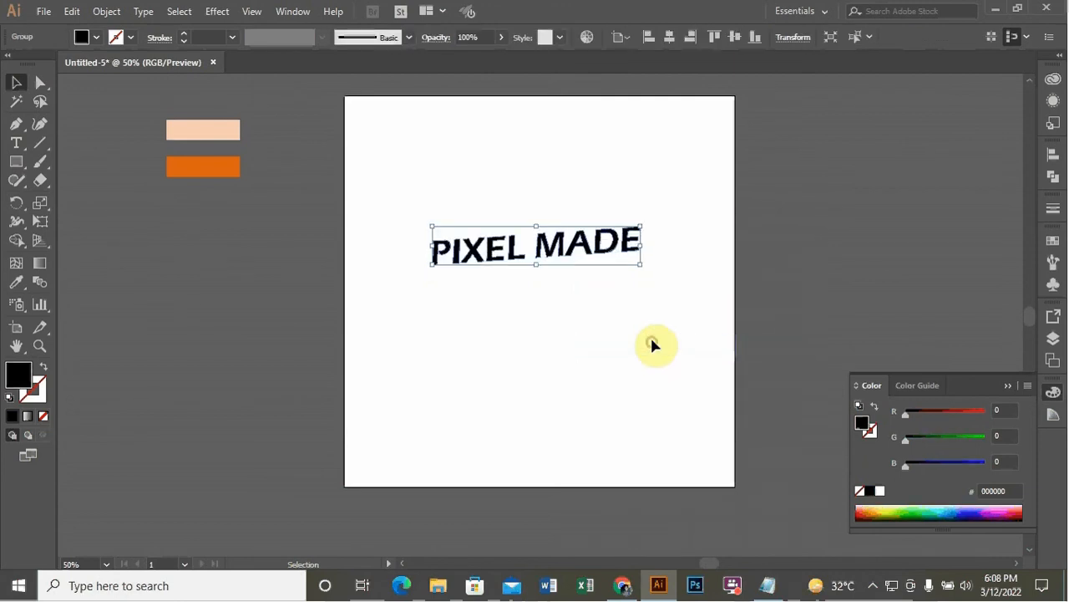
click(651, 341)
scroll(607, 205, up, 2)
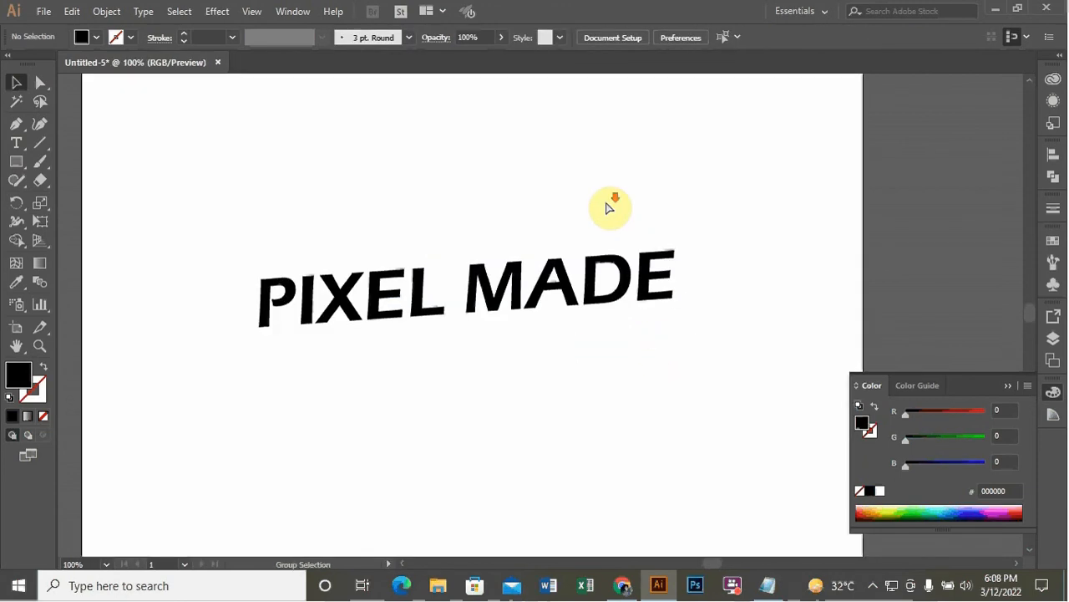
scroll(609, 209, down, 1)
click(592, 256)
click(501, 179)
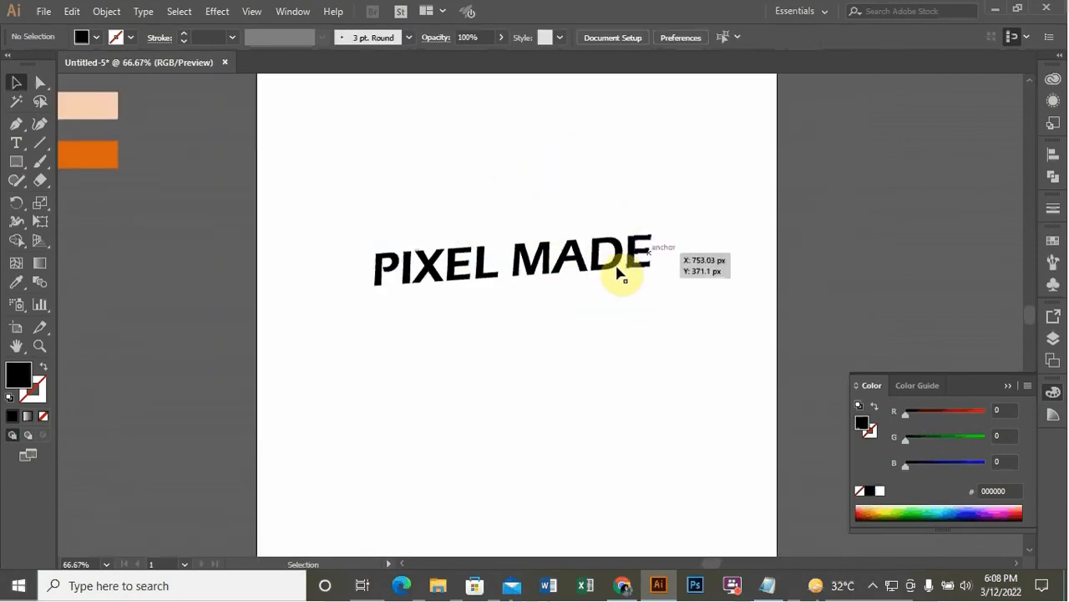
Select the PIXEL MADE outlines, open the Appearance panel, and add a new fill to the group
click(625, 263)
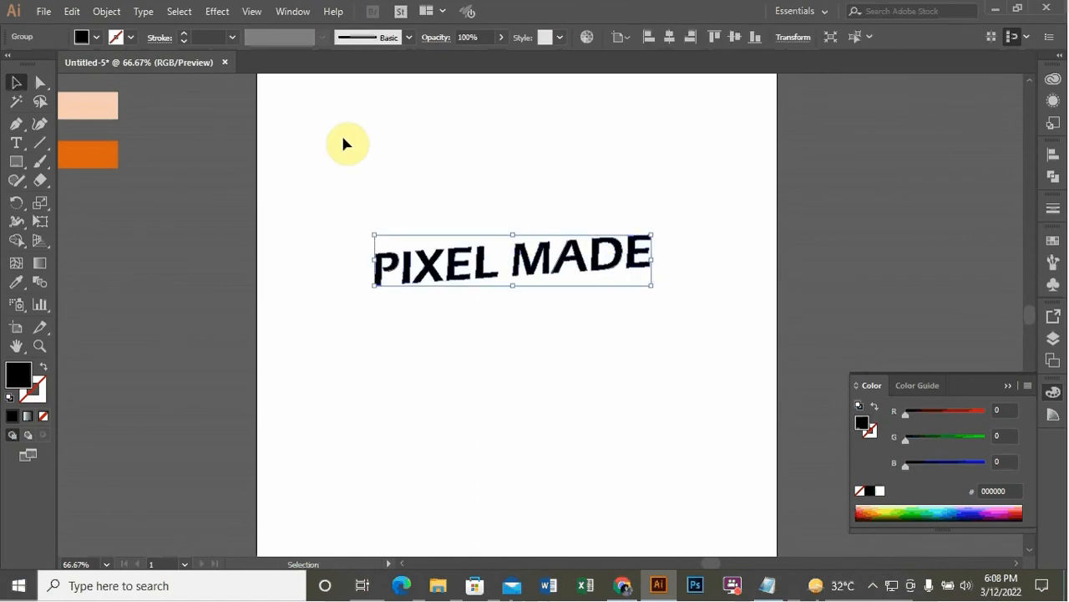
click(311, 116)
click(489, 253)
click(292, 12)
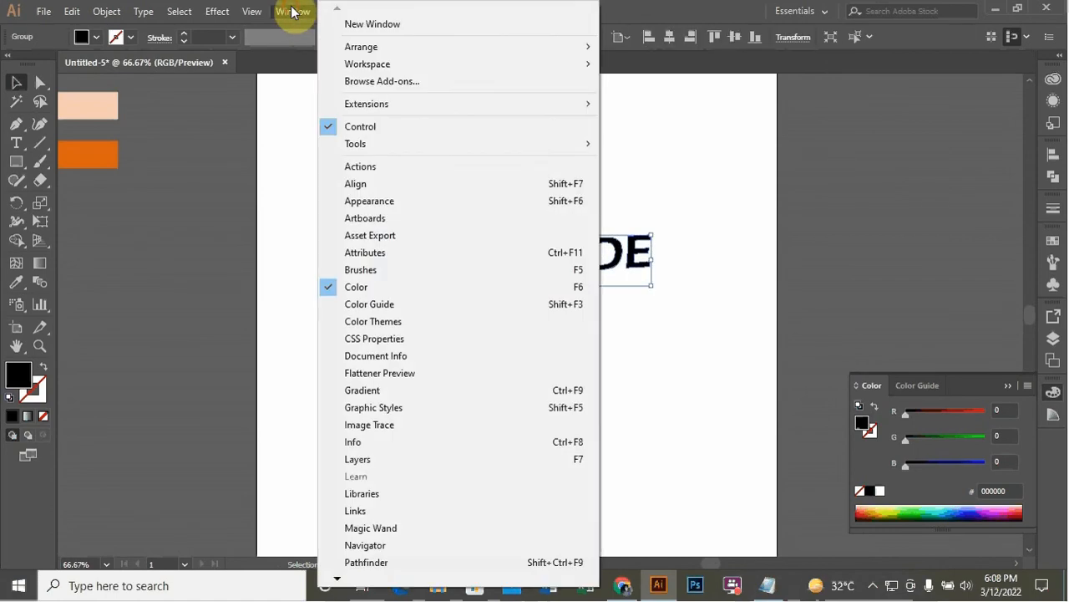
click(412, 203)
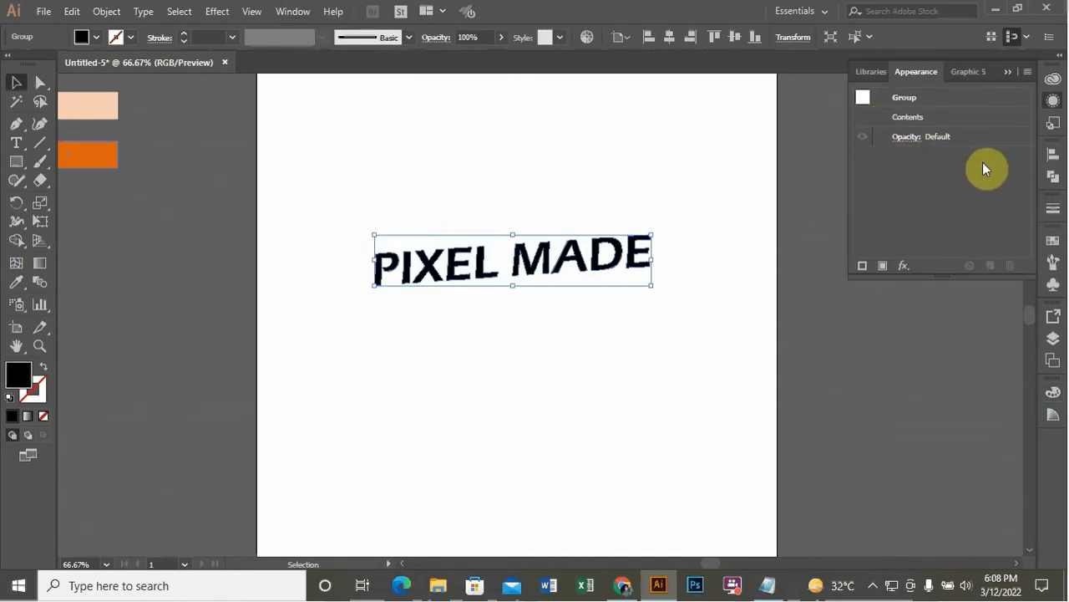
click(881, 268)
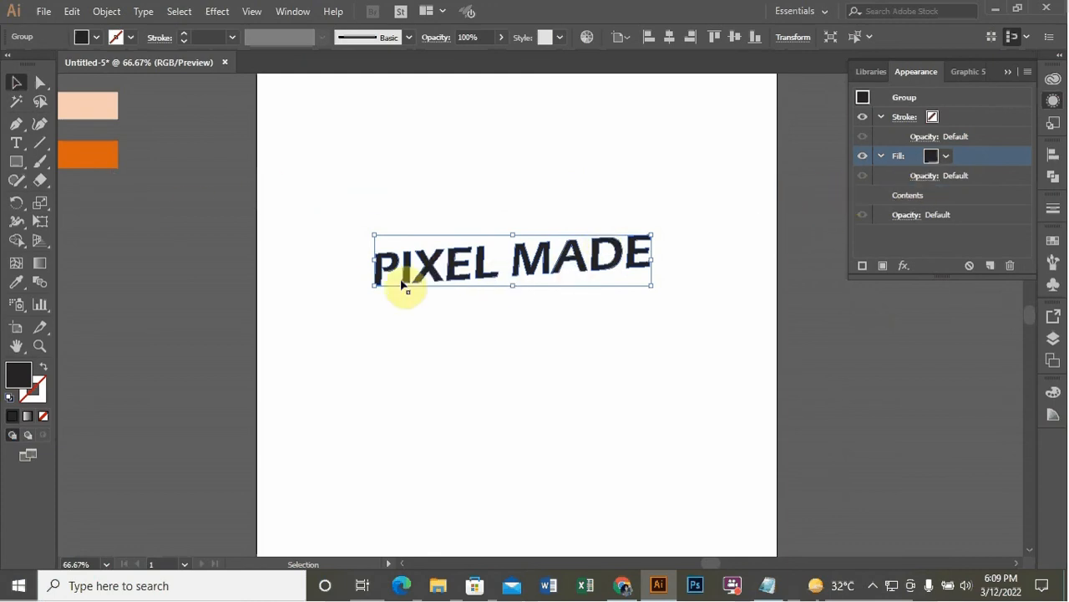
Set the group's fill to the peach colour sampled from the peach swatch rectangle
click(16, 281)
click(112, 100)
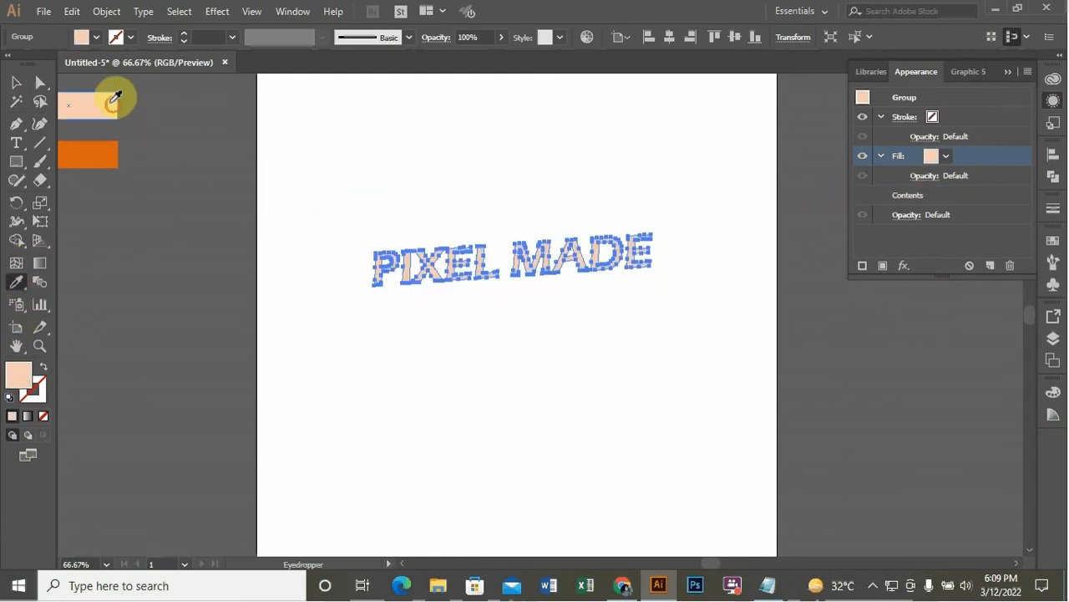
key(v)
click(487, 162)
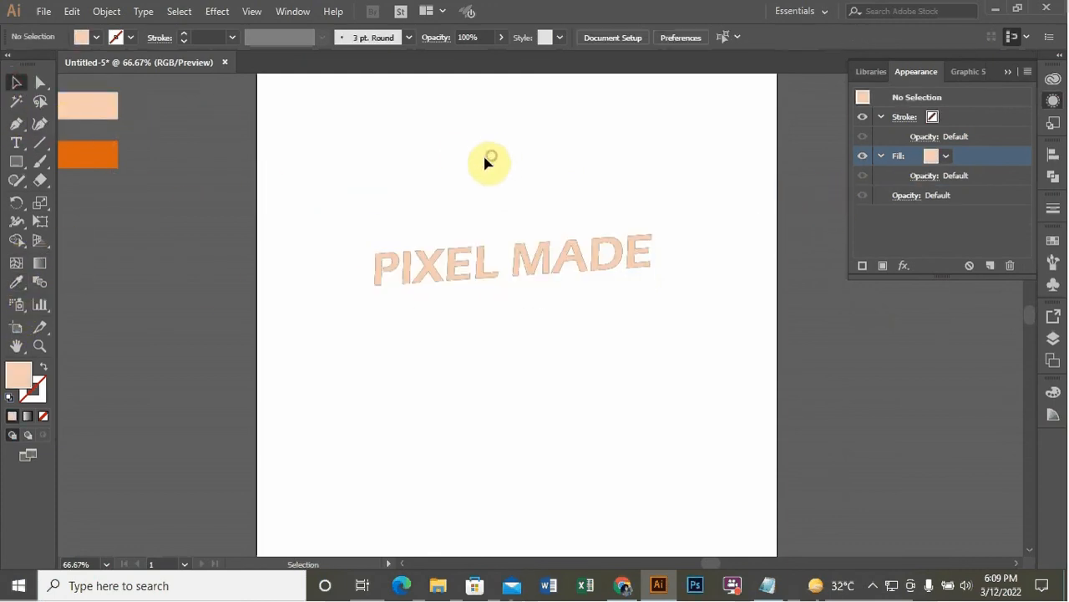
click(593, 274)
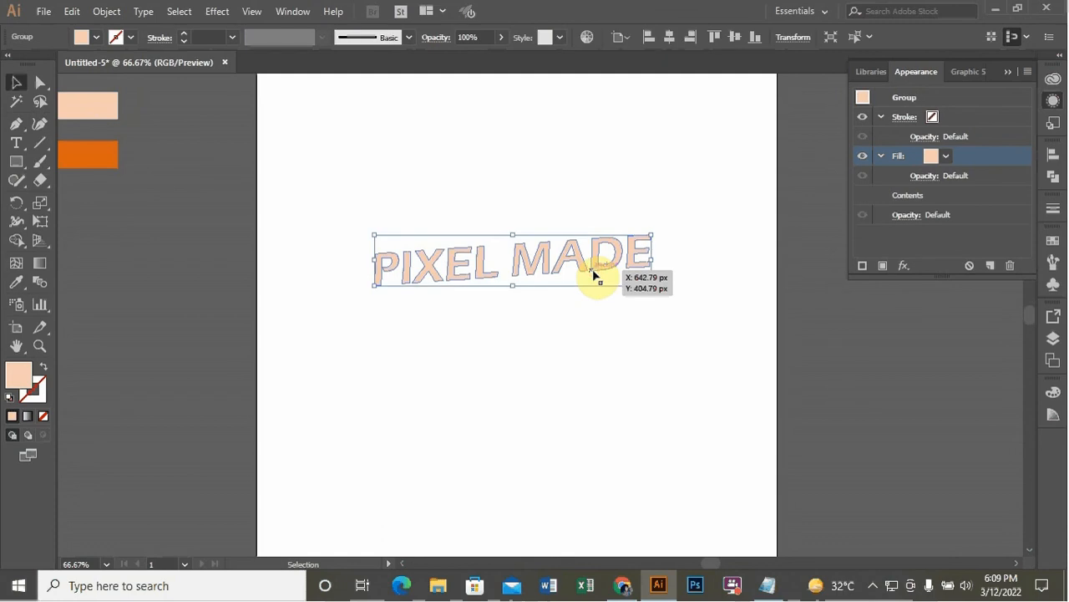
Add a second fill to the group and sample the orange swatch rectangle for it
click(883, 266)
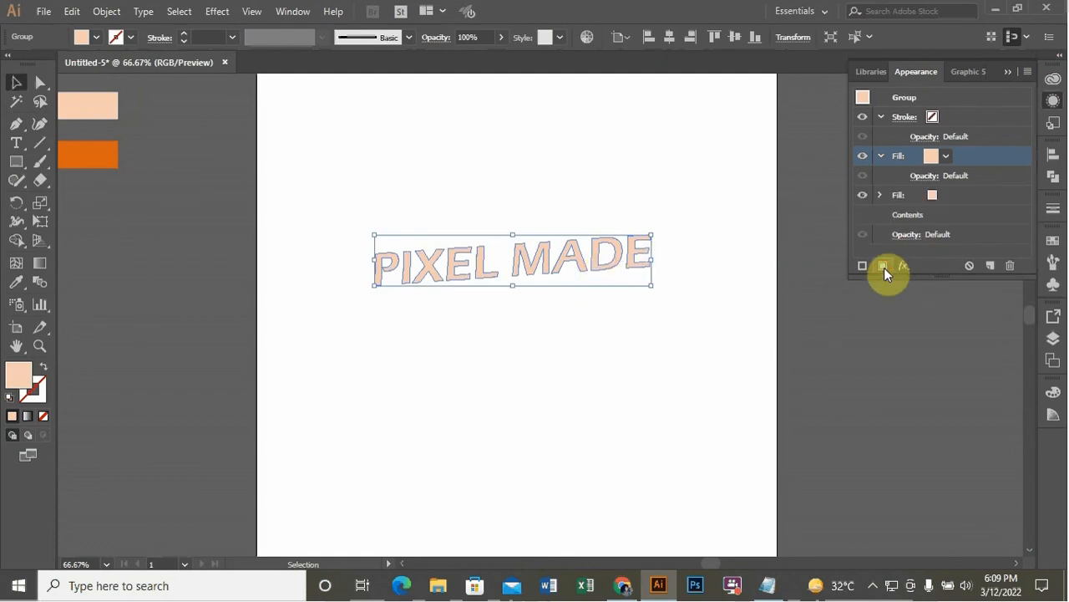
click(966, 198)
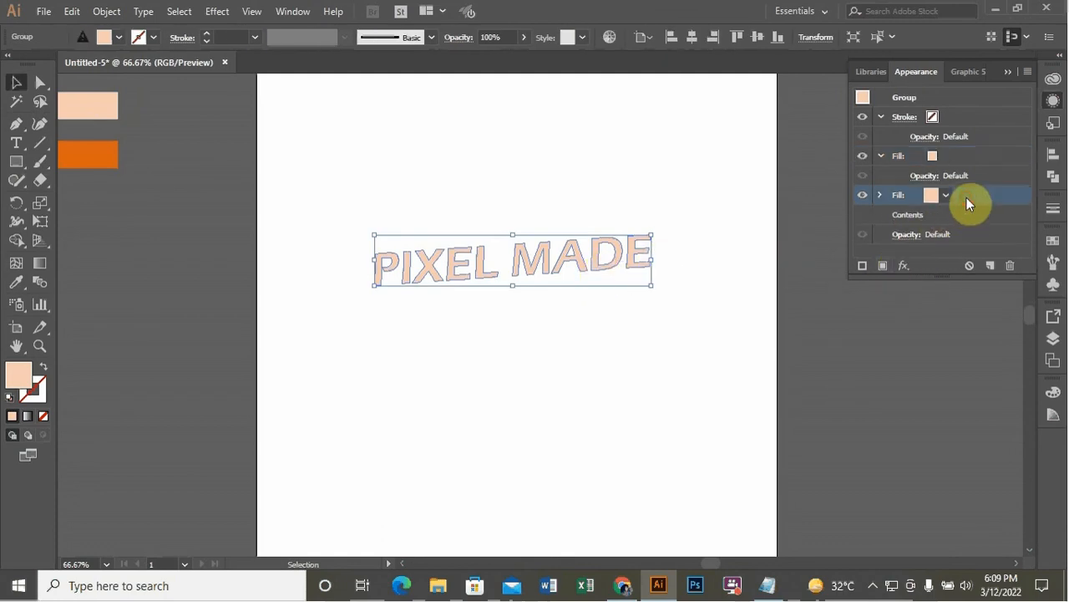
click(17, 284)
click(112, 147)
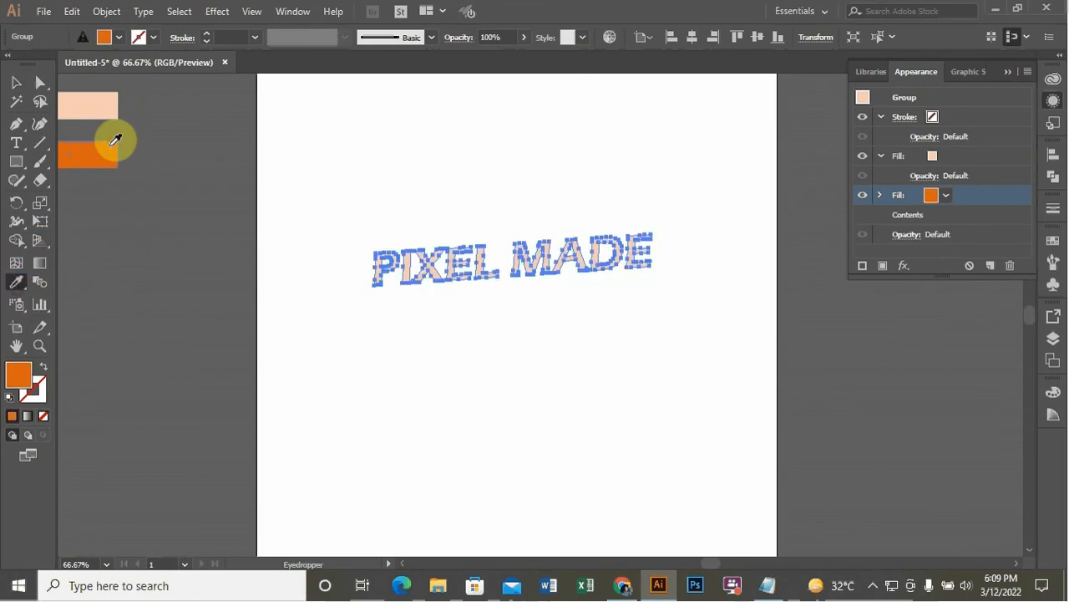
click(16, 83)
click(441, 148)
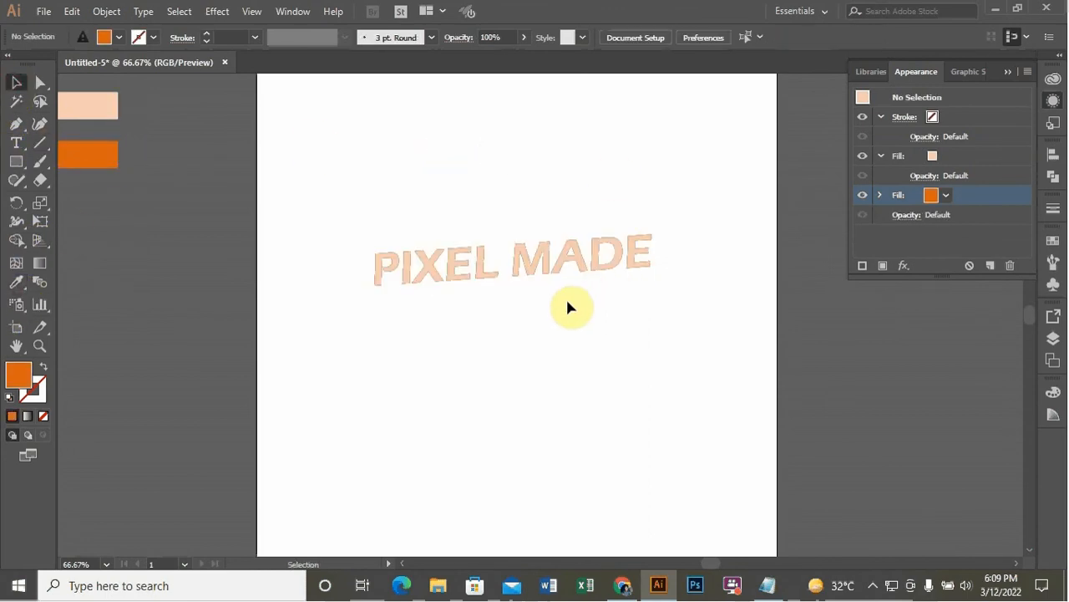
scroll(569, 288, up, 2)
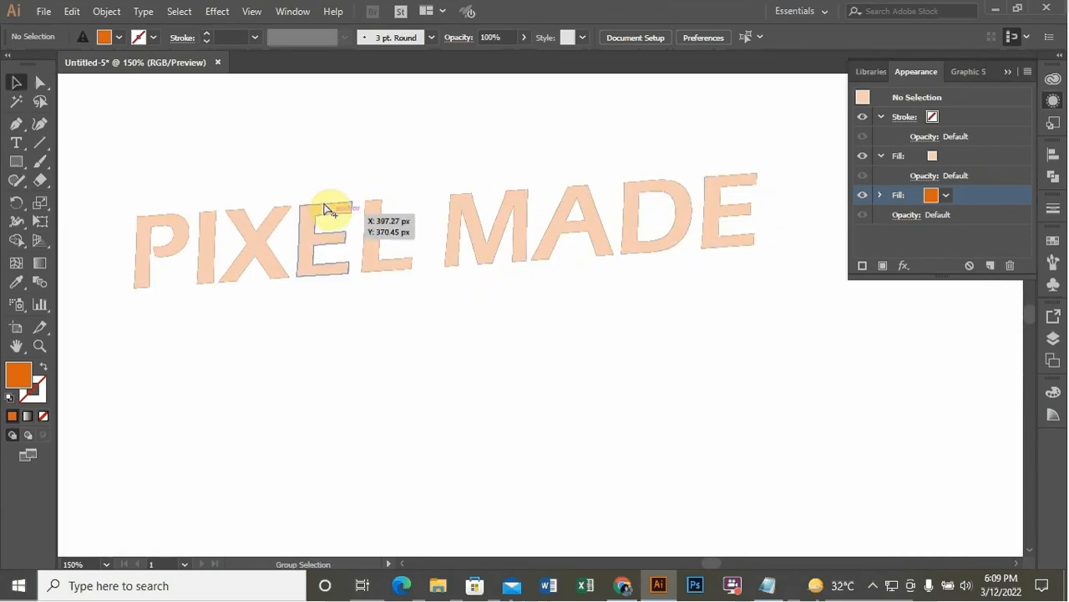
scroll(329, 210, up, 4)
scroll(330, 211, up, 2)
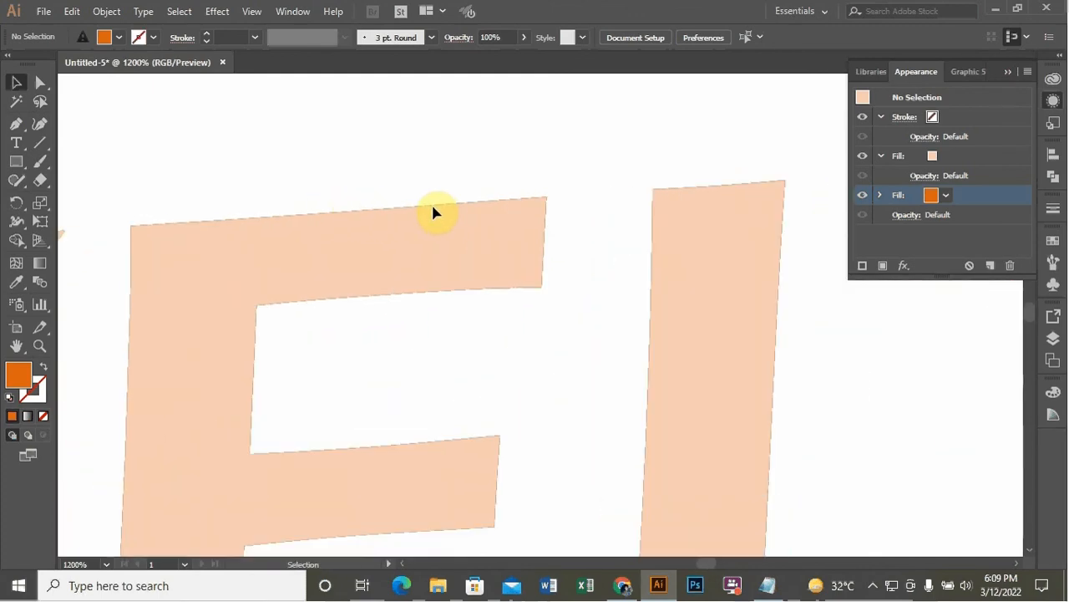
scroll(570, 162, down, 7)
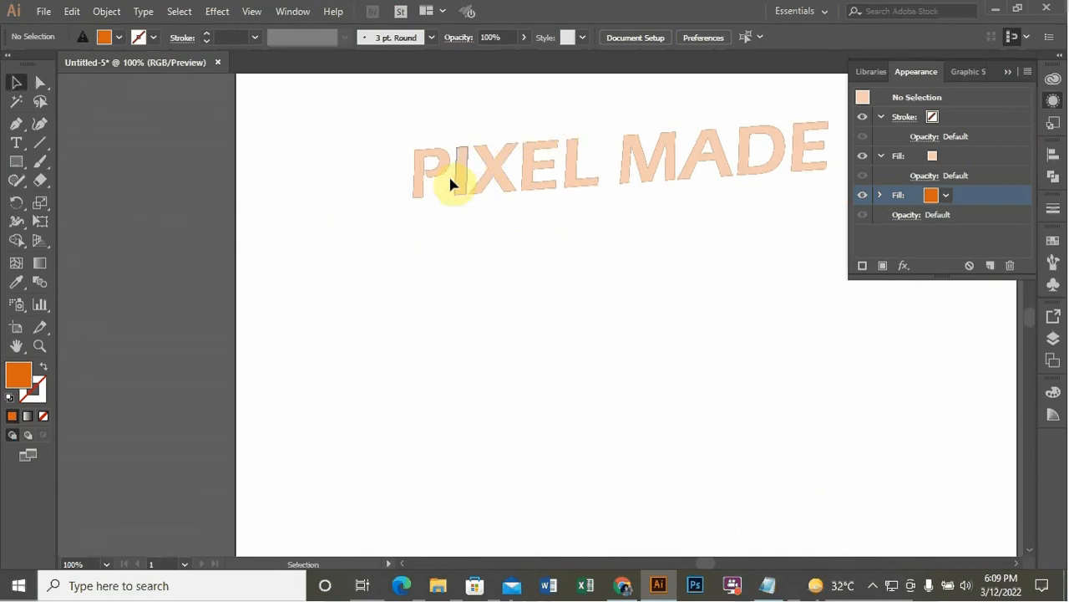
Open the Transform effect for the group's orange fill
click(528, 193)
scroll(310, 246, down, 1)
scroll(539, 171, up, 1)
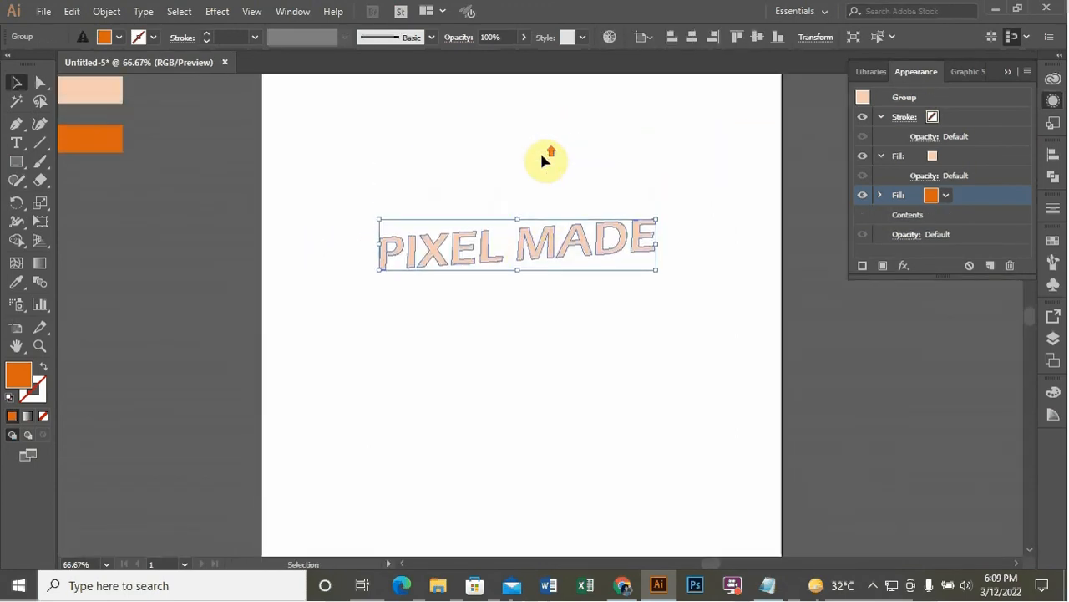
click(908, 268)
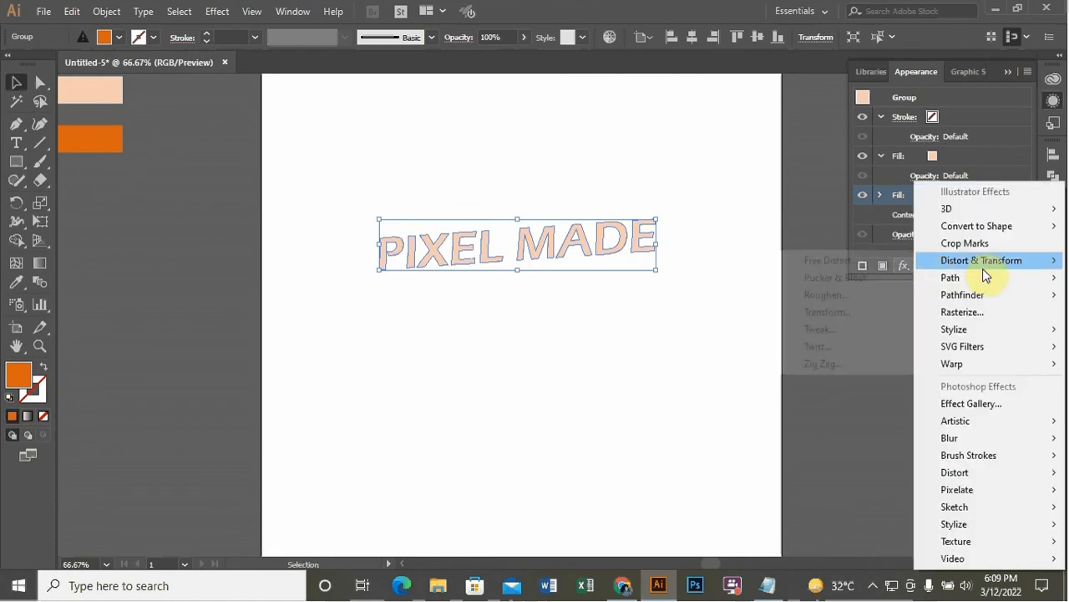
mouse_move(982, 263)
click(856, 313)
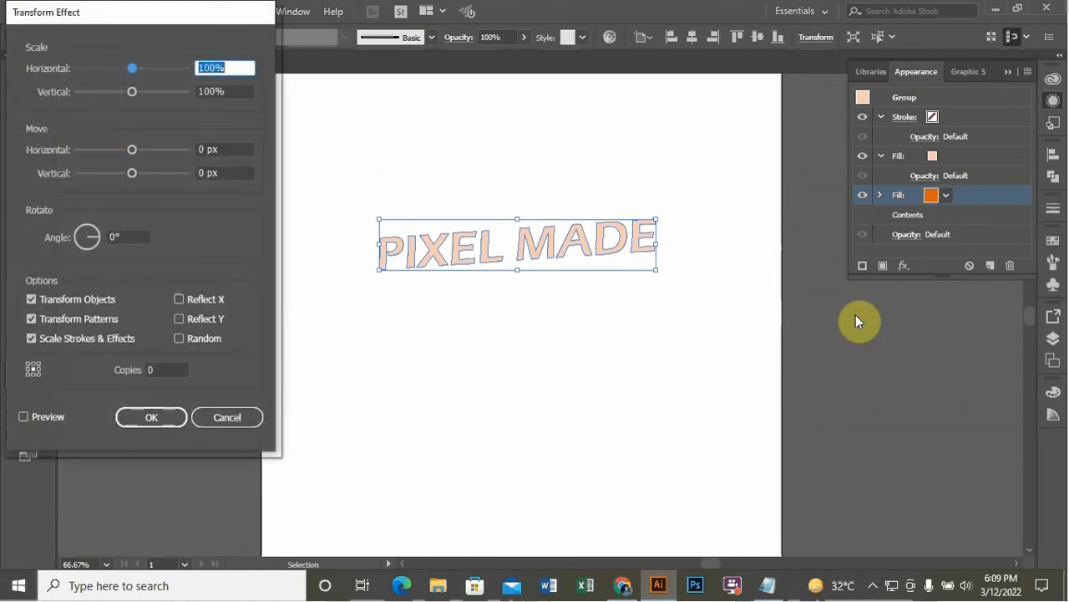
Set the Transform effect's move to 0.2 px horizontally and vertically with 15 copies, preview, and apply it
click(223, 149)
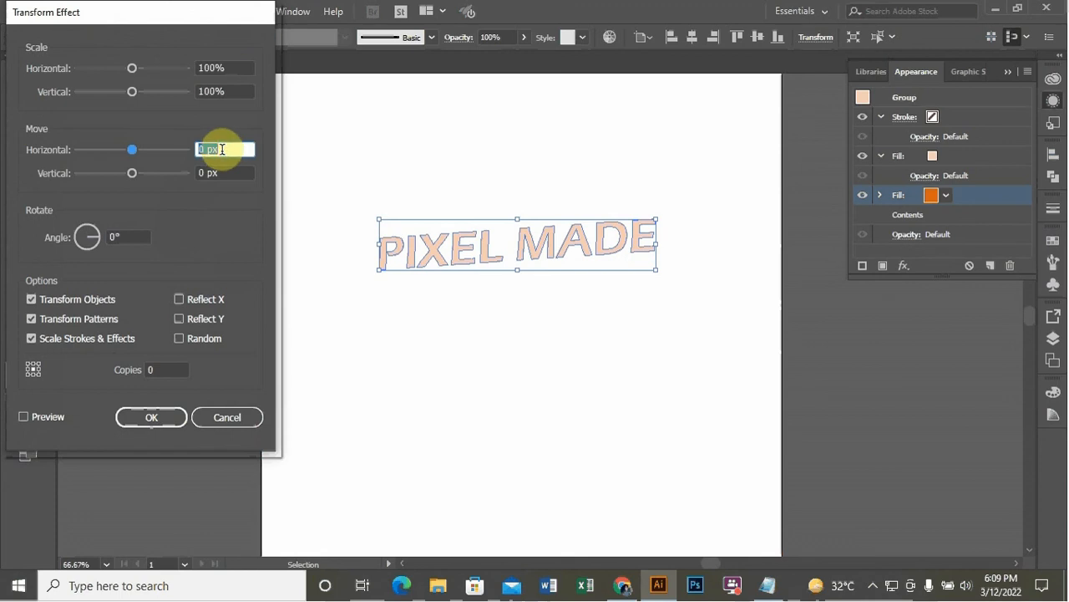
text(0.2)
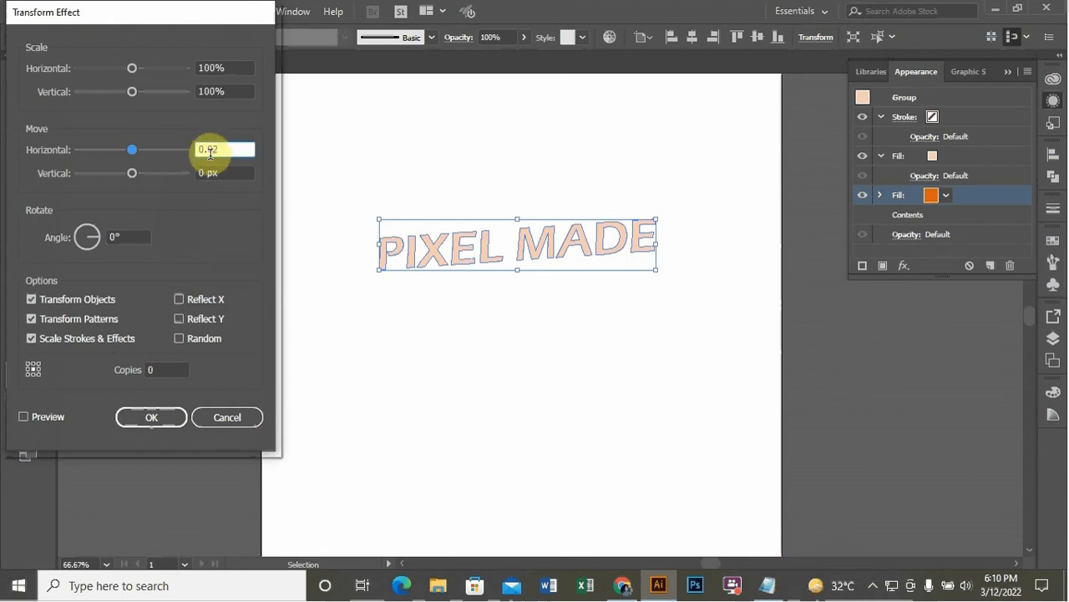
click(214, 151)
key(BackSpace)
double_click(228, 172)
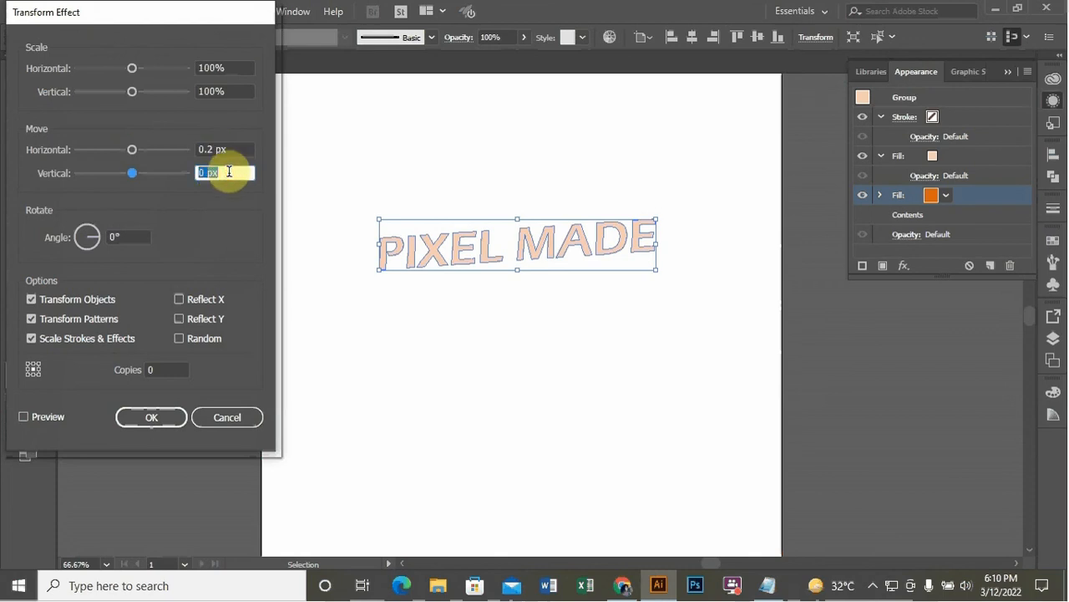
text(0.2)
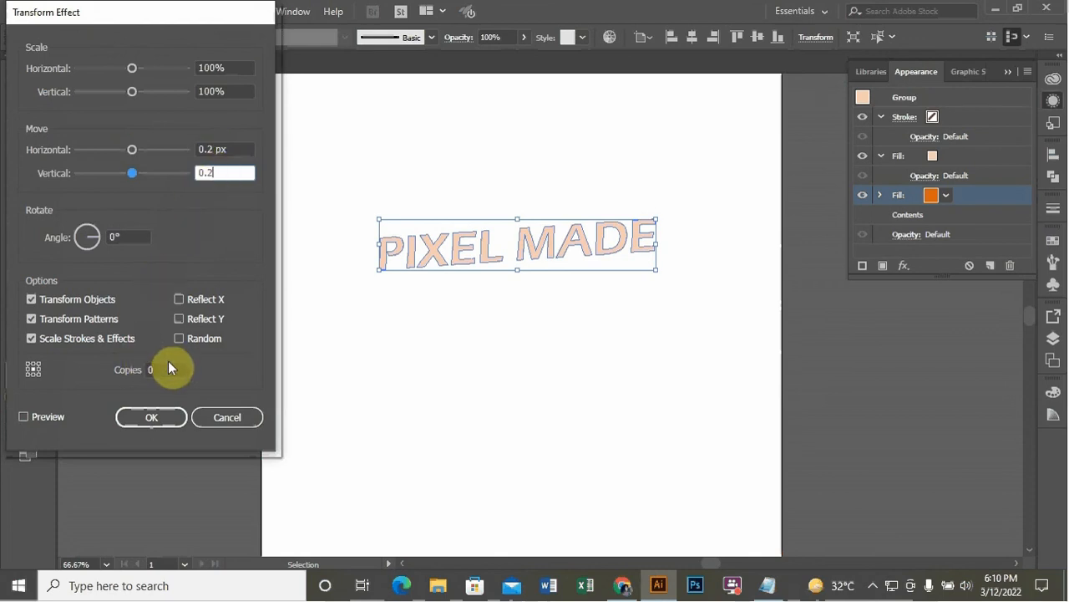
click(176, 368)
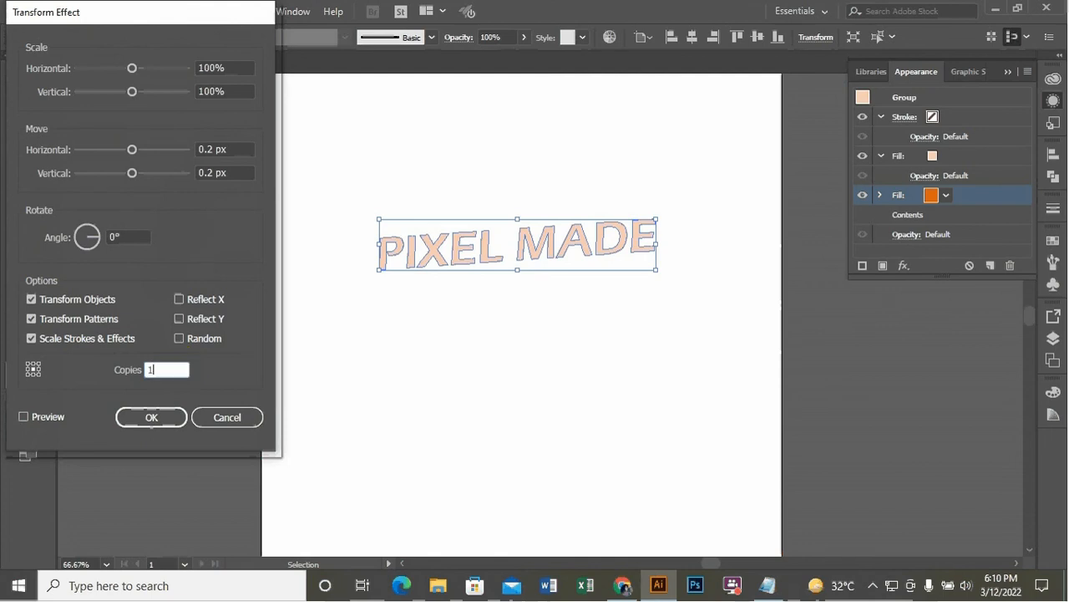
text(15)
click(39, 418)
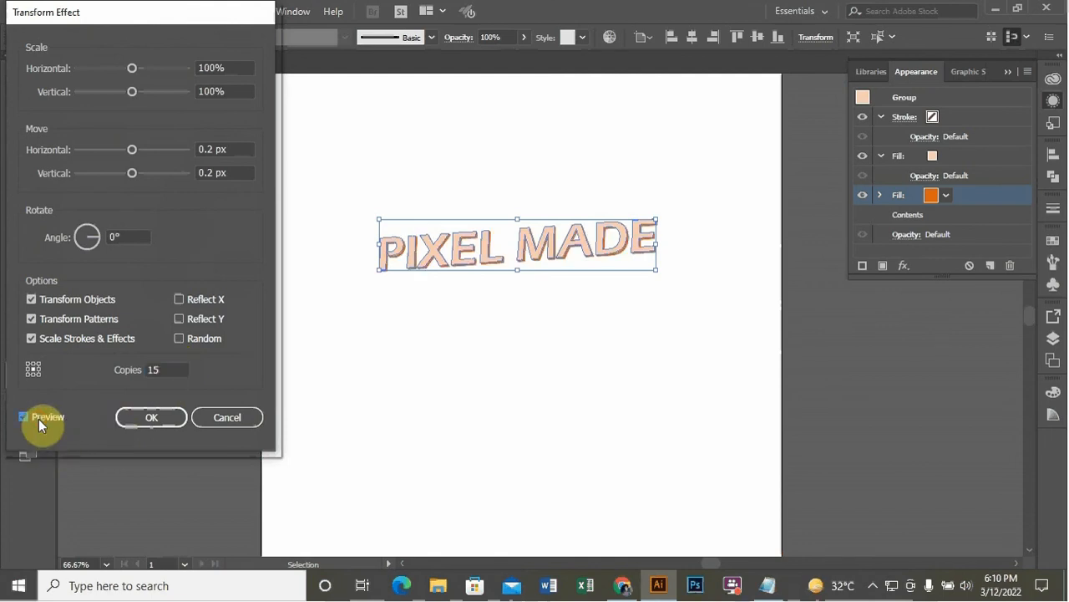
click(149, 415)
click(442, 346)
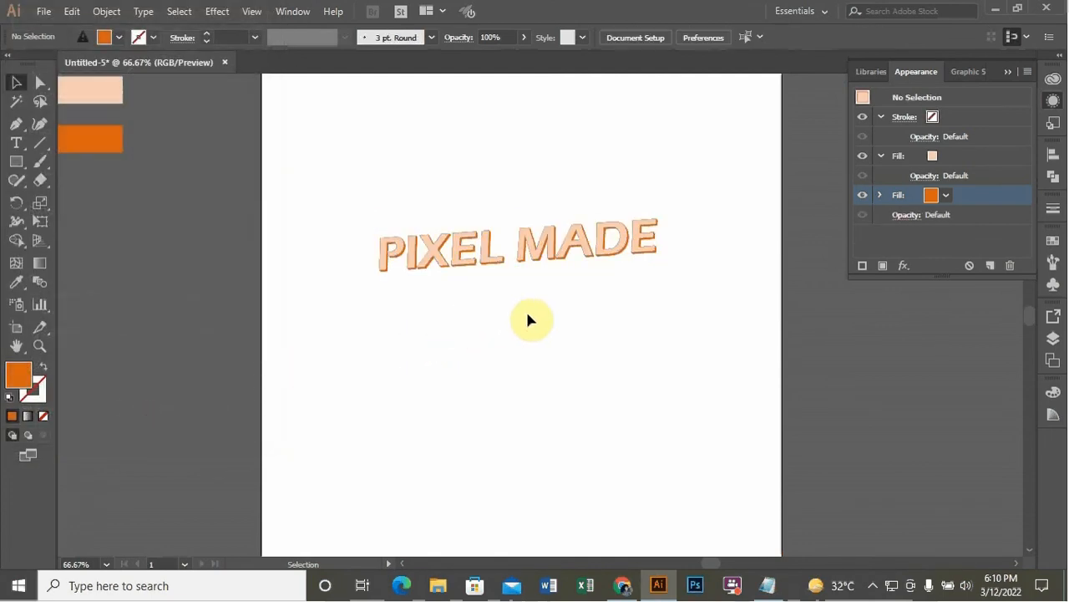
Add a new stroke to the group and move it below the orange fill
scroll(558, 279, up, 2)
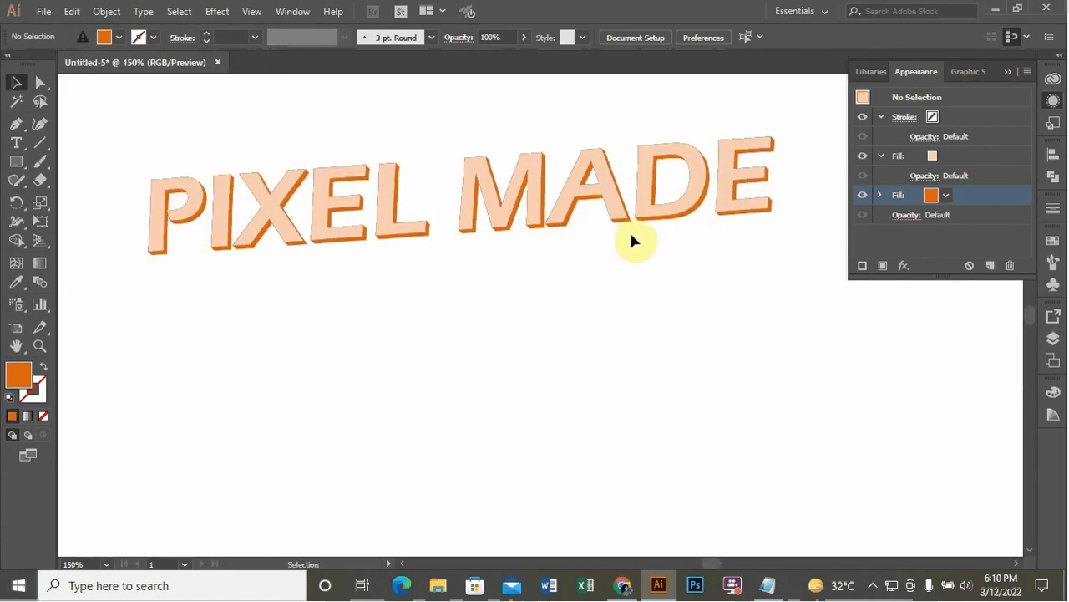
scroll(611, 318, down, 1)
scroll(607, 322, down, 2)
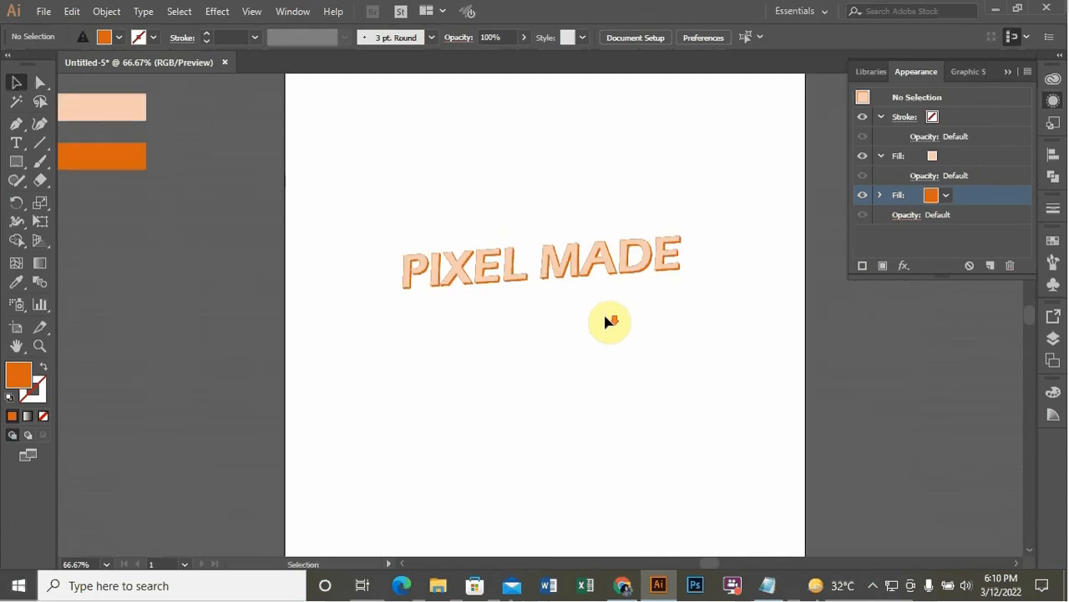
scroll(606, 316, up, 1)
click(616, 278)
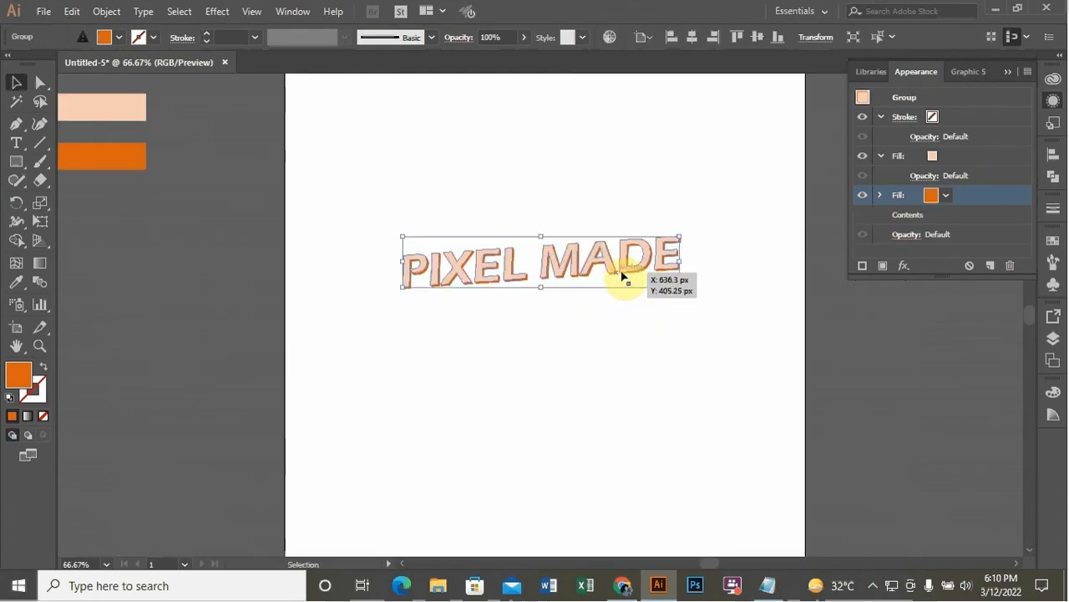
click(862, 271)
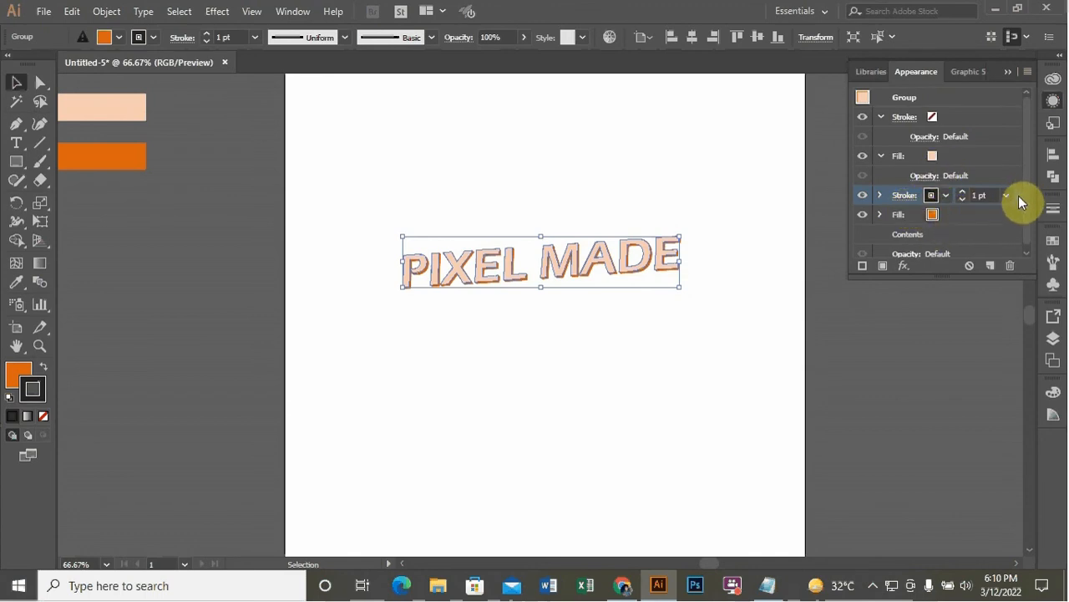
drag(1018, 196, 1013, 222)
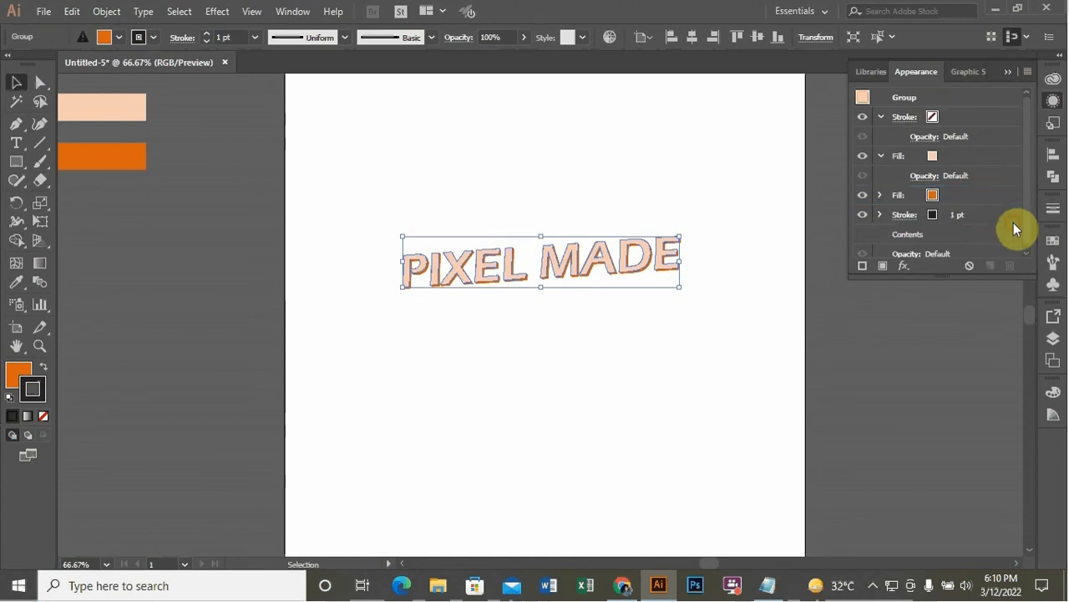
Give the new stroke a grey swatch colour and raise its weight to 2 pt
click(1012, 220)
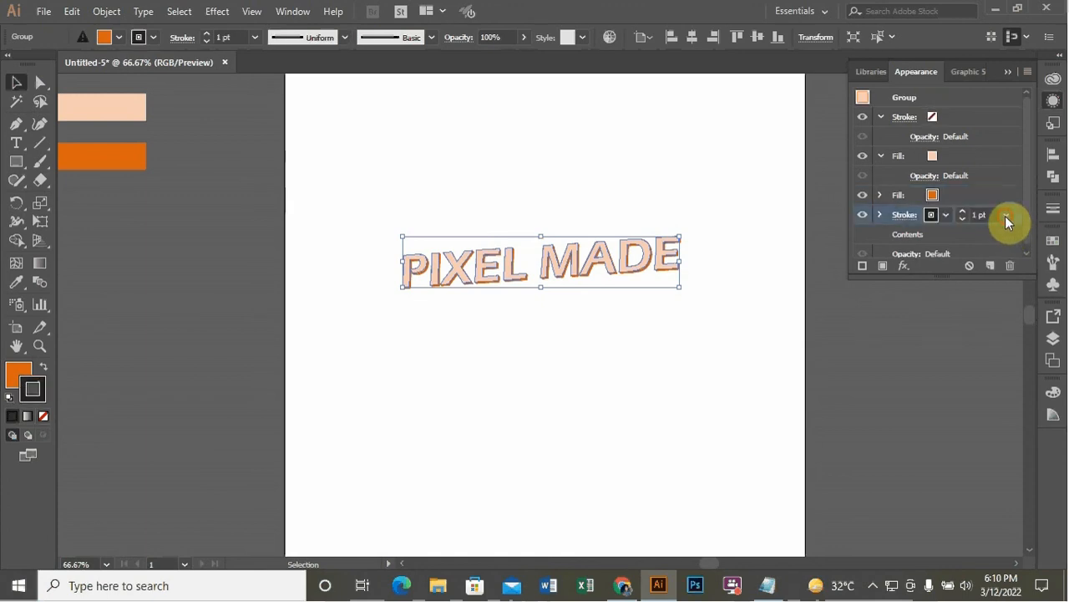
click(945, 217)
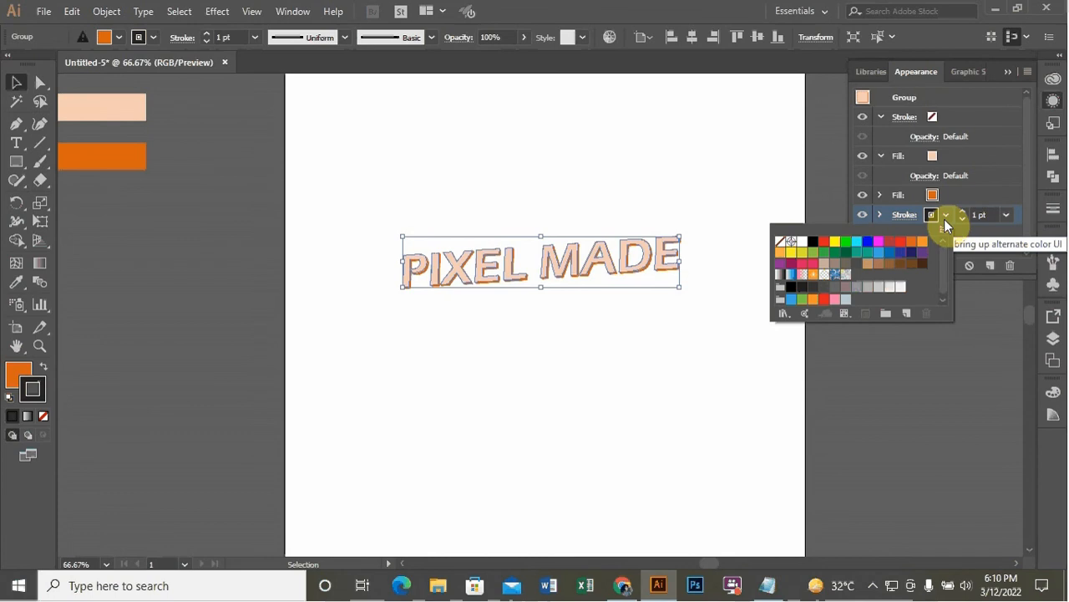
click(835, 287)
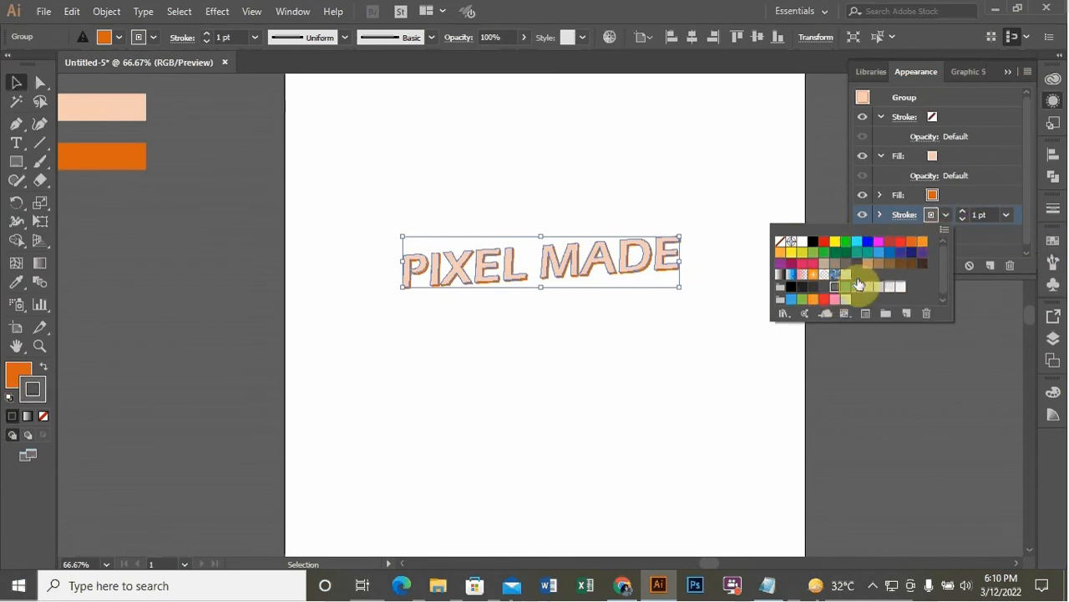
click(966, 210)
Increase the new stroke's weight to 4 pt
click(966, 210)
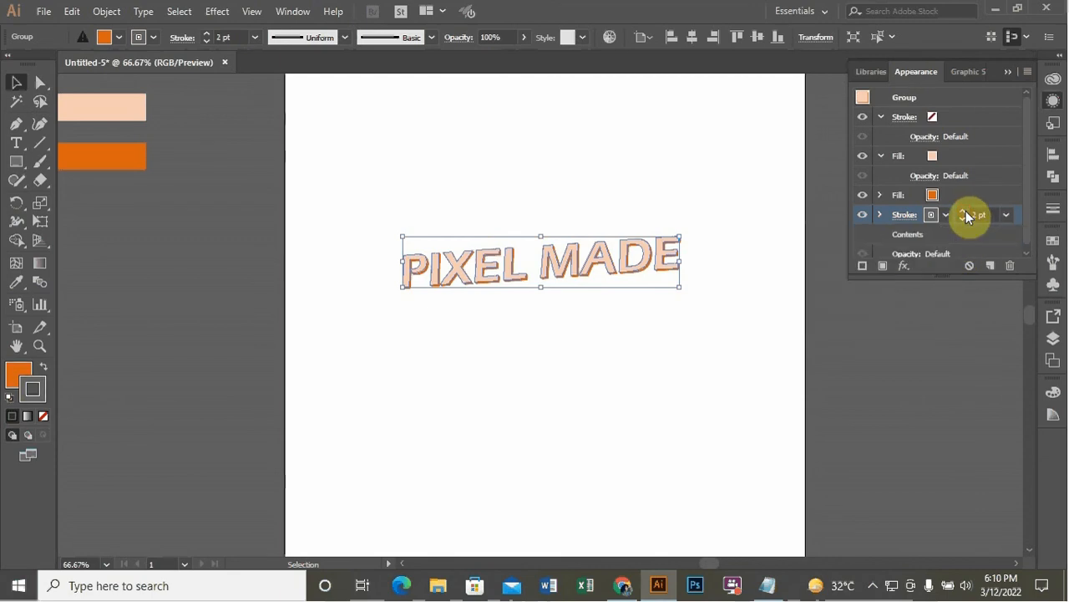
click(966, 210)
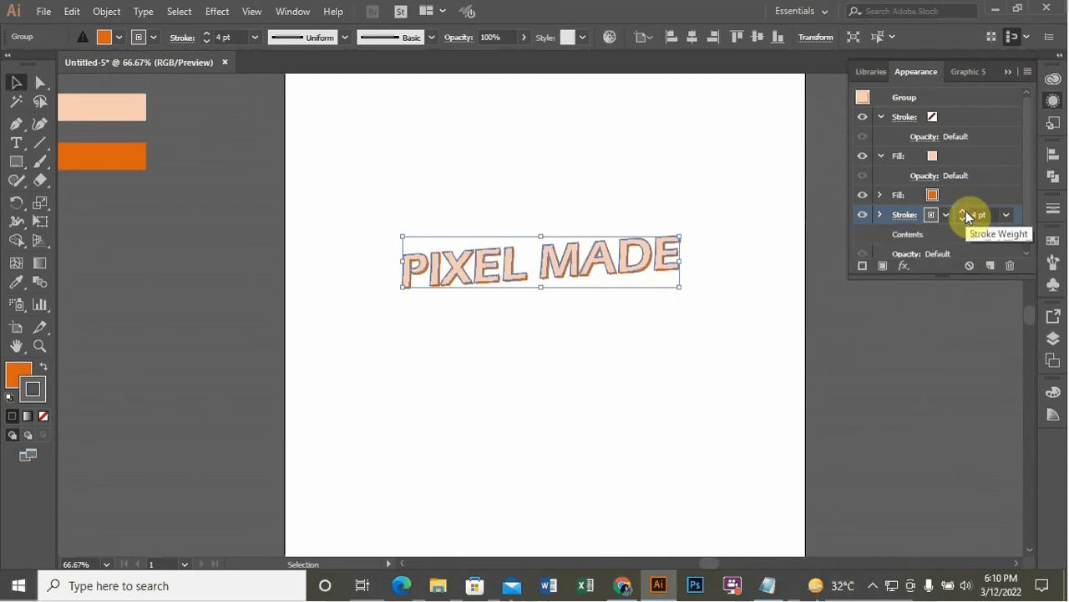
click(603, 335)
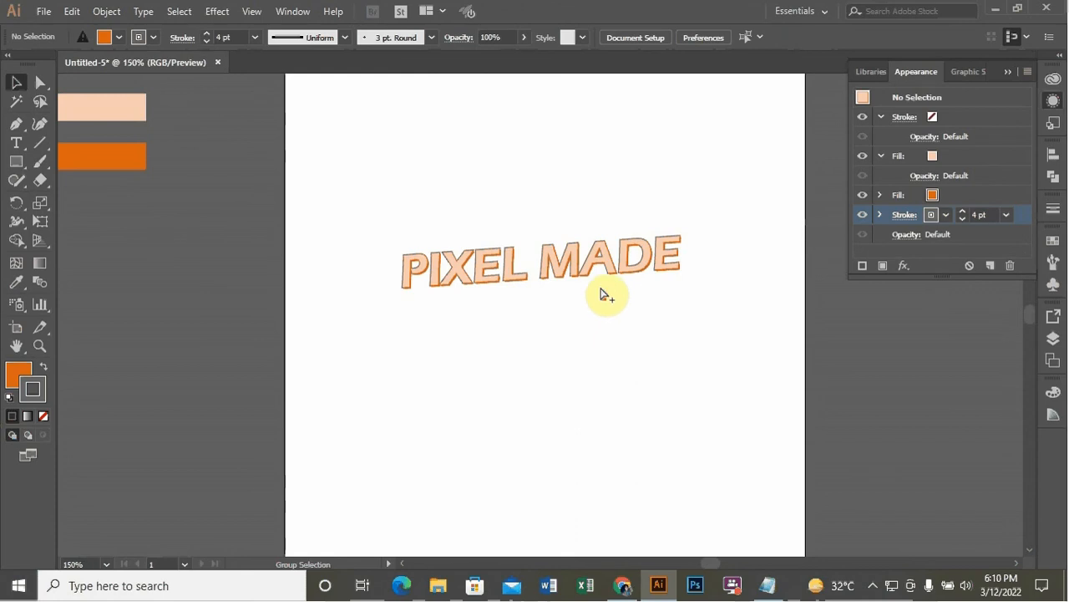
scroll(603, 292, up, 3)
scroll(606, 288, down, 1)
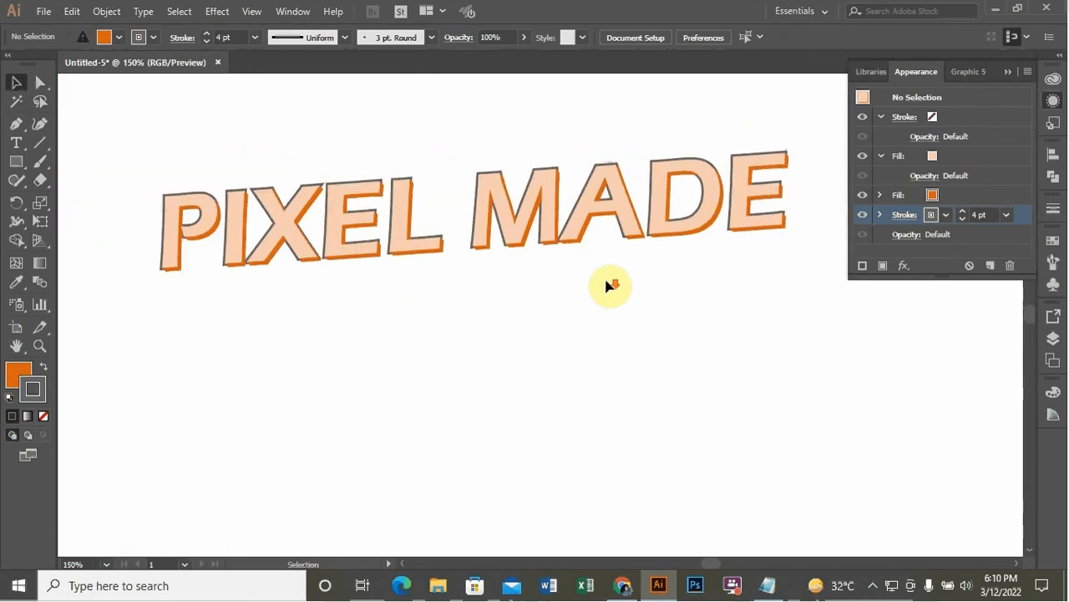
Recolour the group's lower stroke with the black swatch and set its weight to 3 pt
click(619, 227)
click(945, 215)
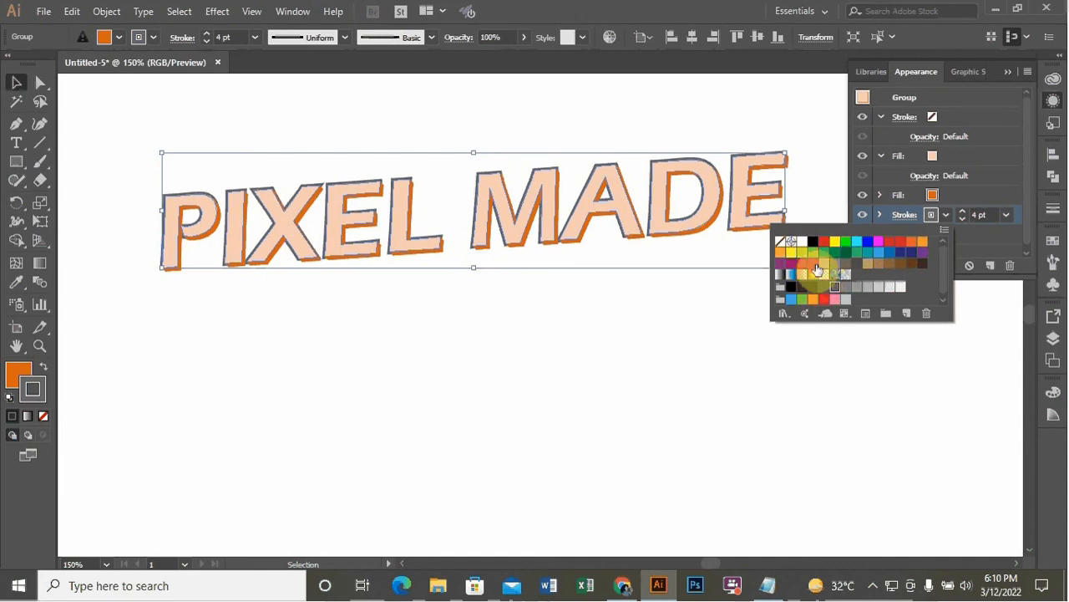
click(813, 241)
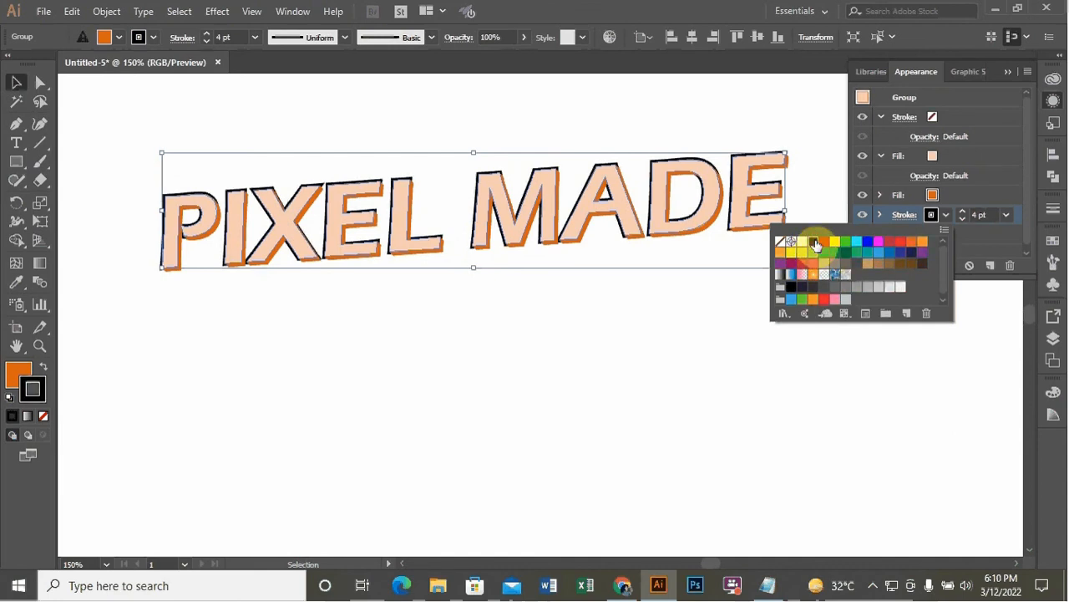
click(963, 220)
click(964, 220)
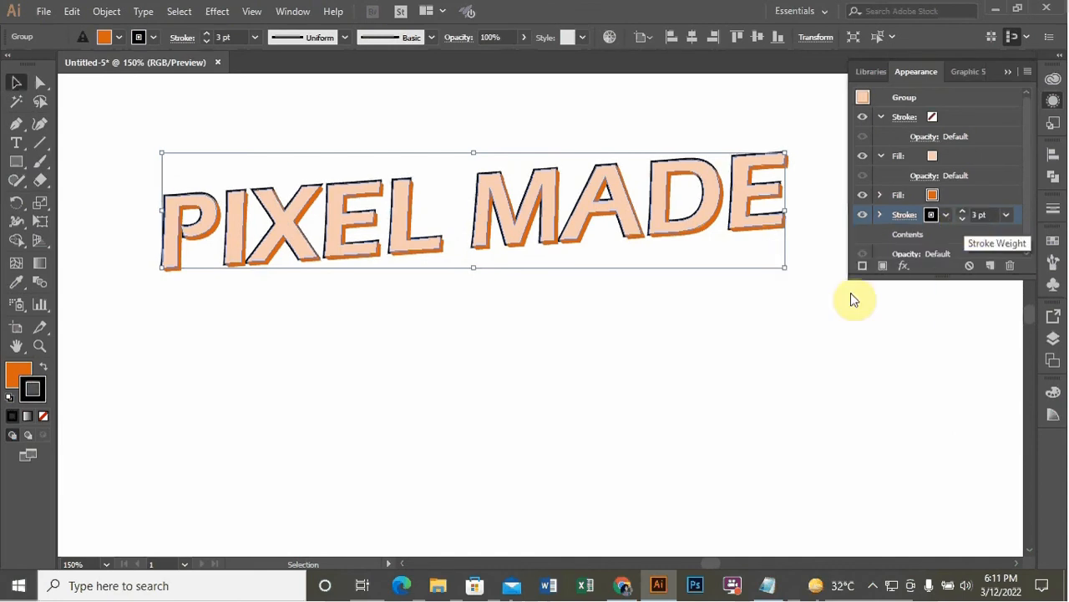
click(670, 351)
scroll(669, 351, down, 2)
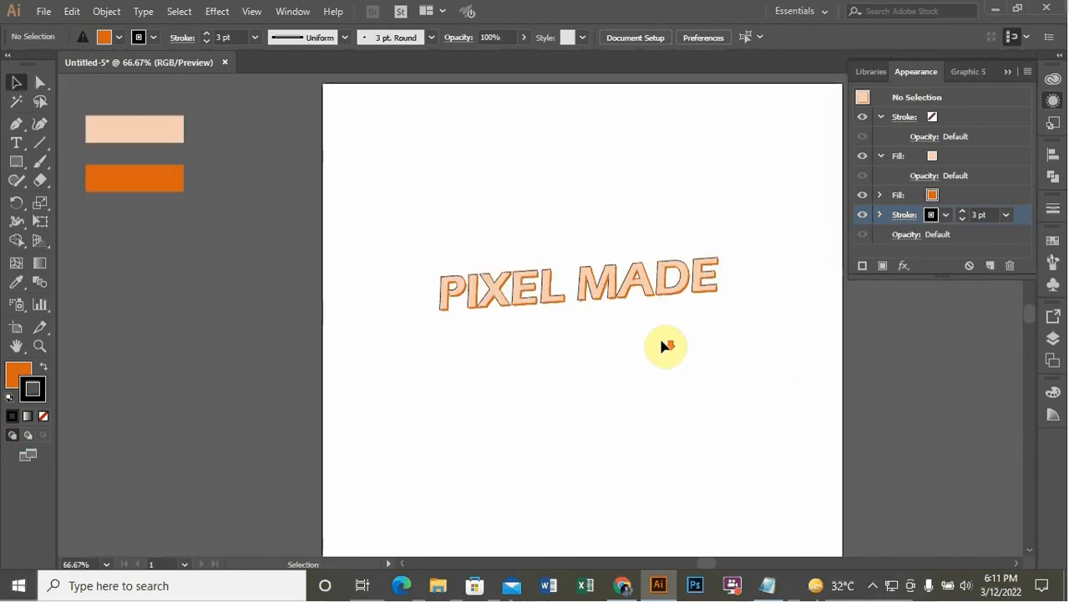
scroll(663, 315, up, 2)
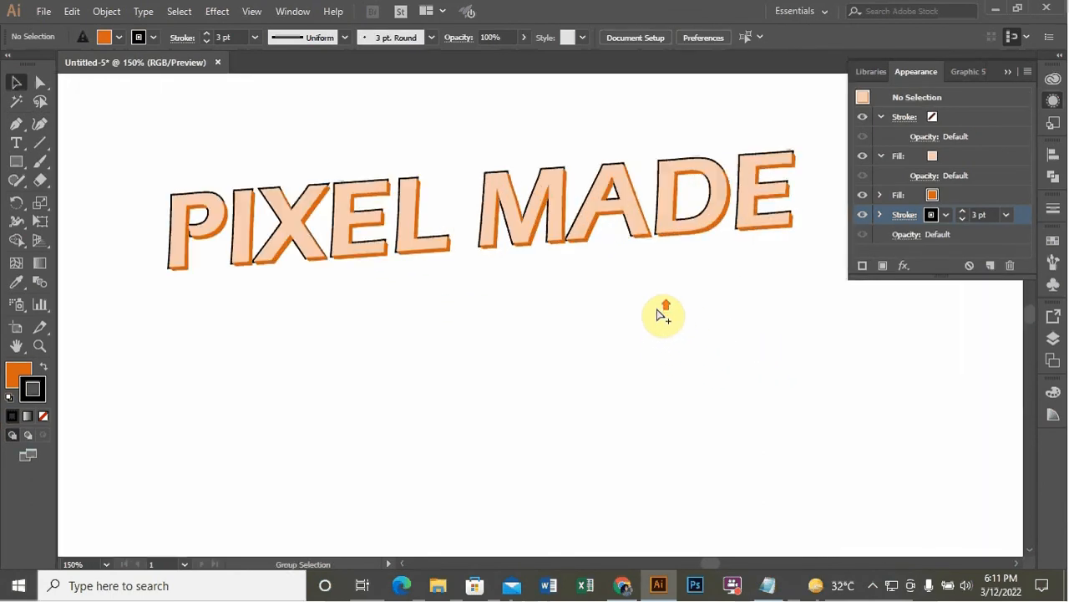
scroll(658, 313, down, 1)
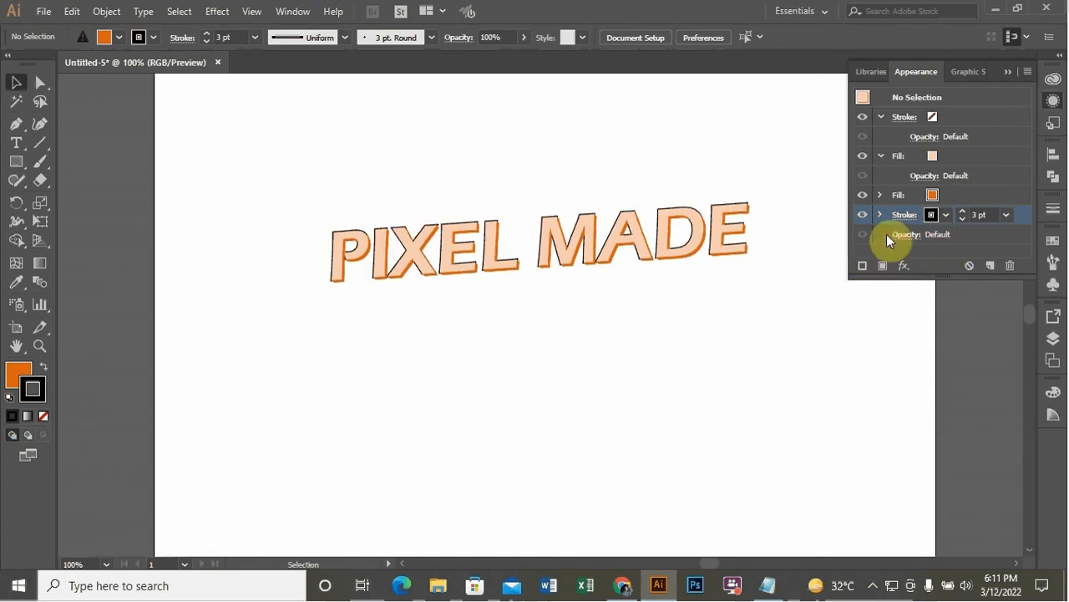
Open the Transform distortion effect for the group's lower stroke
click(672, 259)
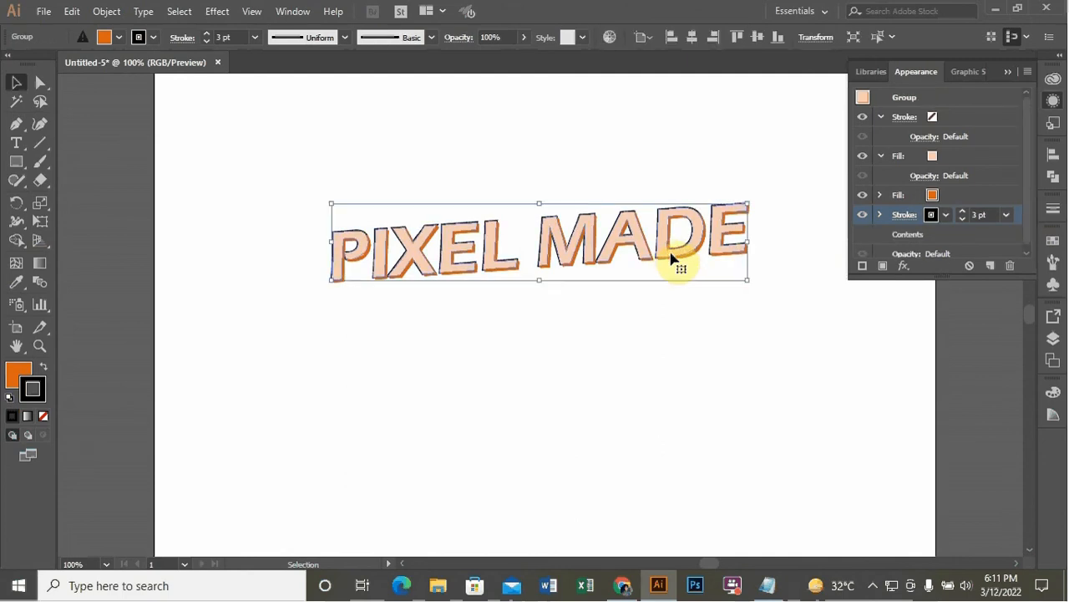
click(909, 271)
mouse_move(938, 266)
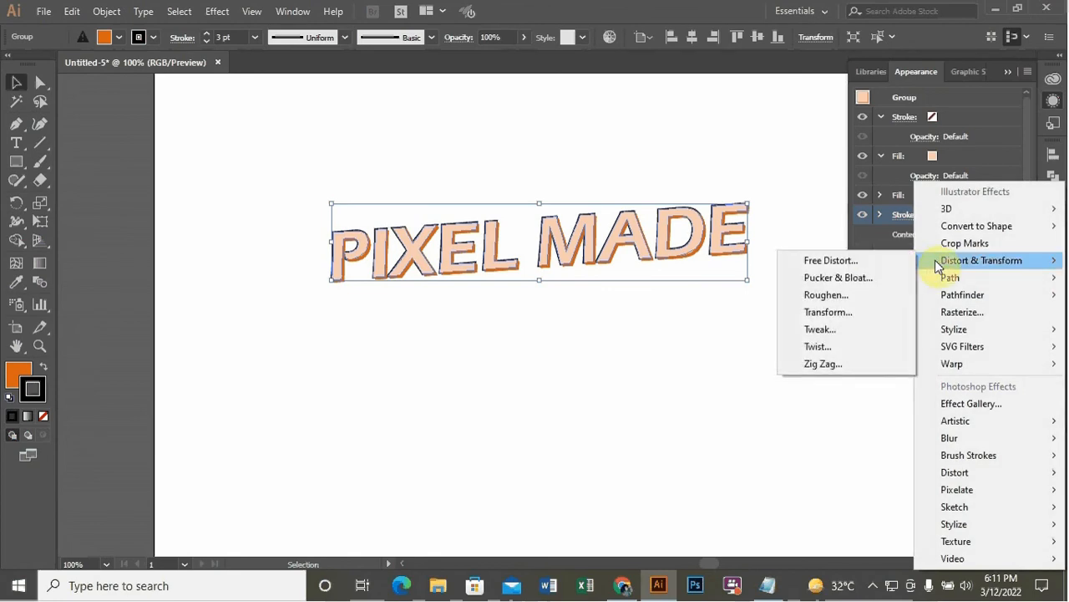
click(844, 313)
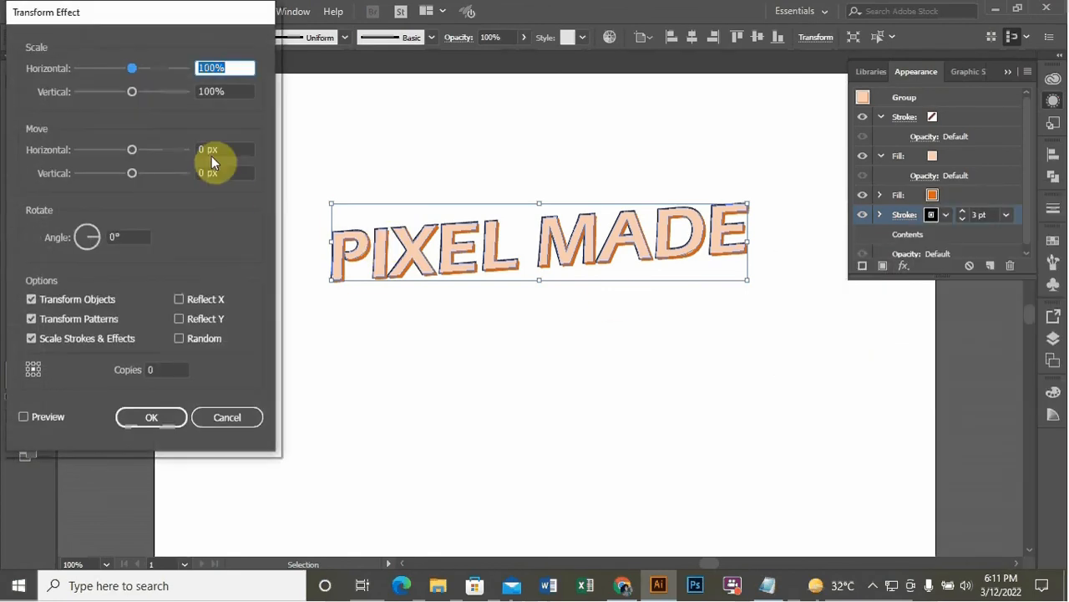
Set the Transform effect's move to -0.02 px horizontally and vertically with 60 copies, preview, and apply it
click(236, 148)
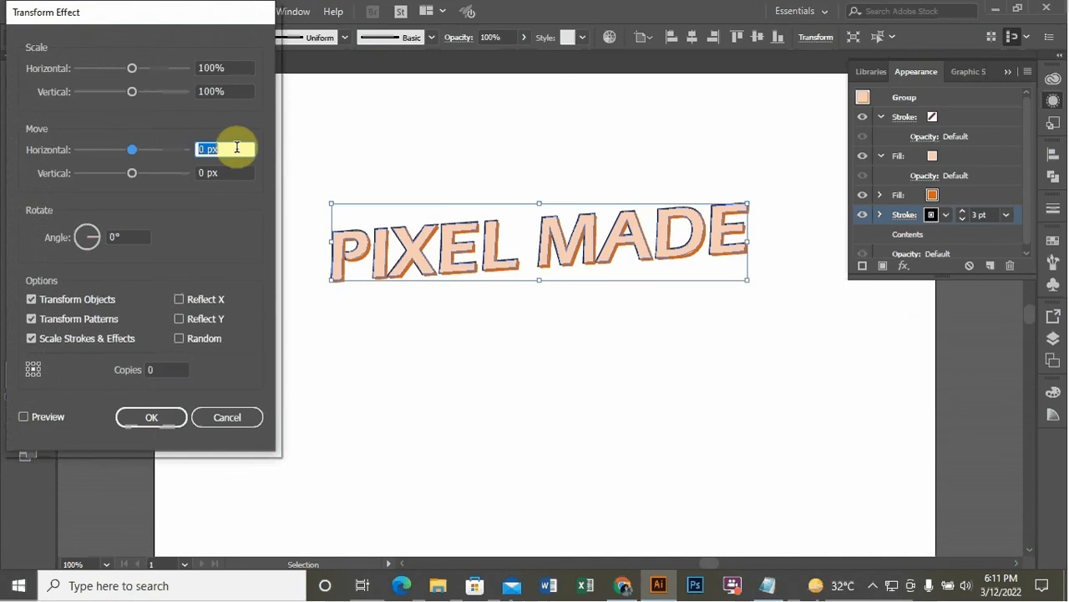
text(-0.)
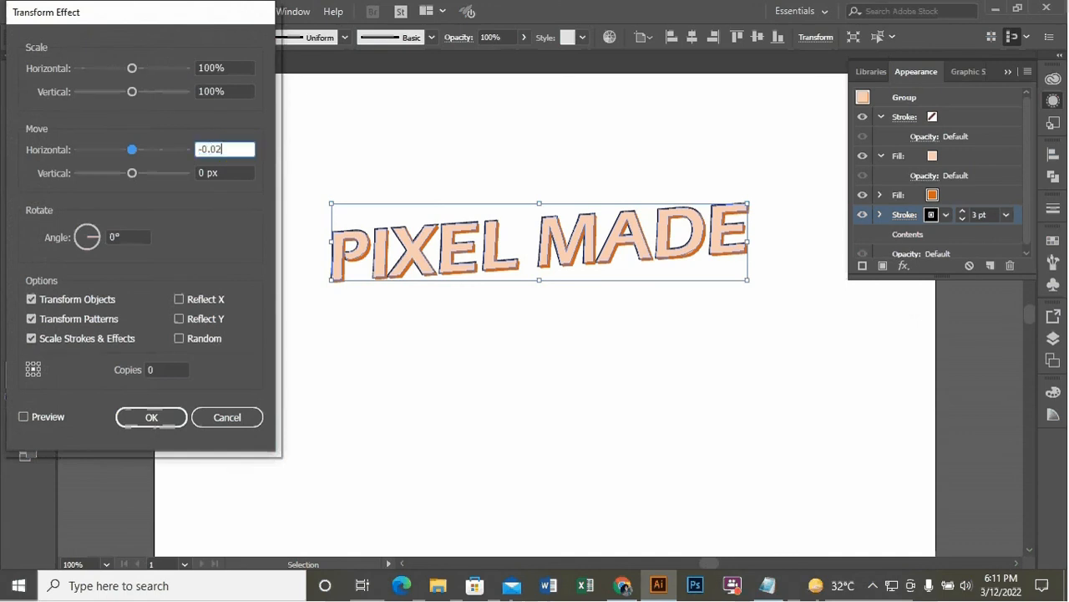
text(02)
click(242, 154)
click(249, 172)
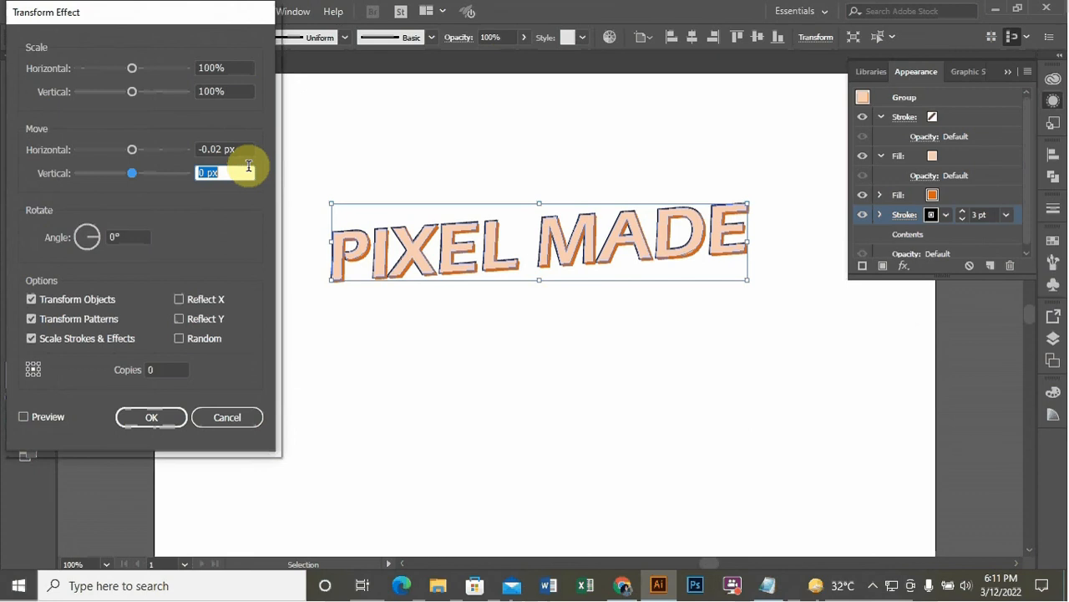
text(-0.02)
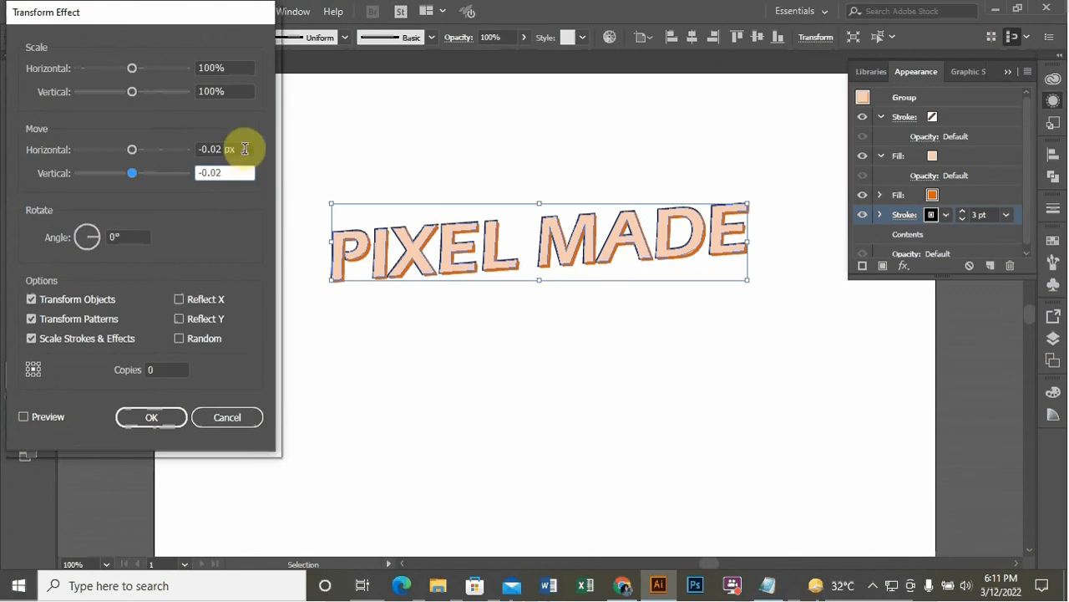
click(177, 367)
text(70)
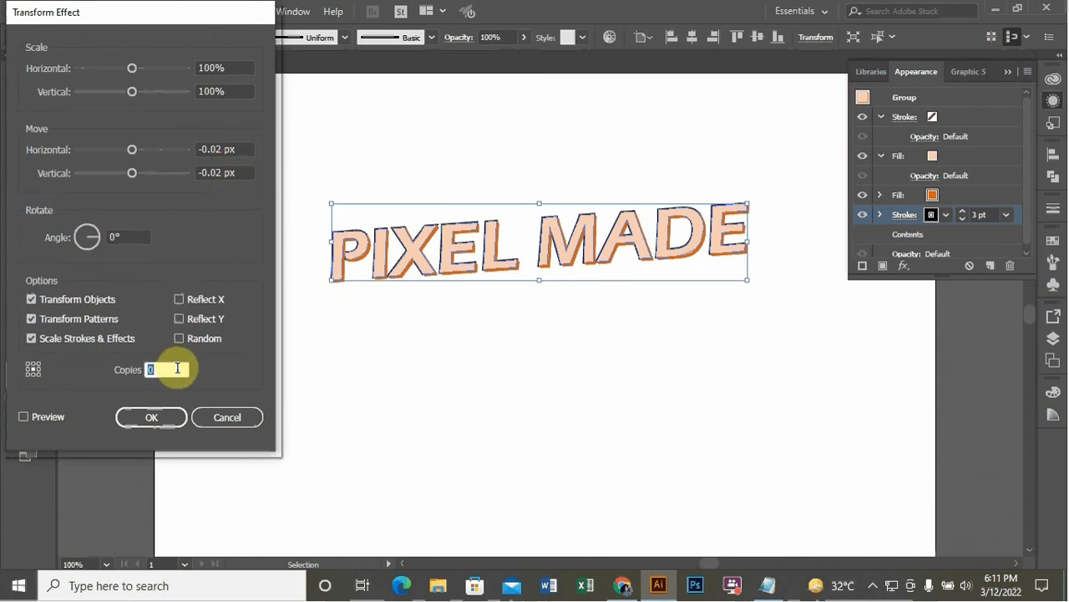
click(46, 416)
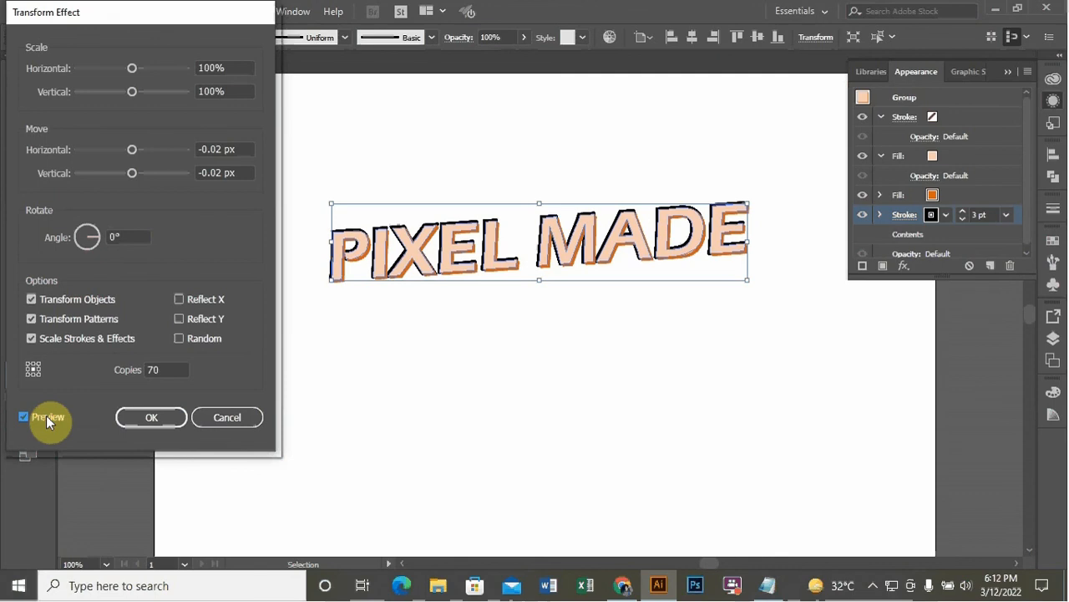
double_click(163, 370)
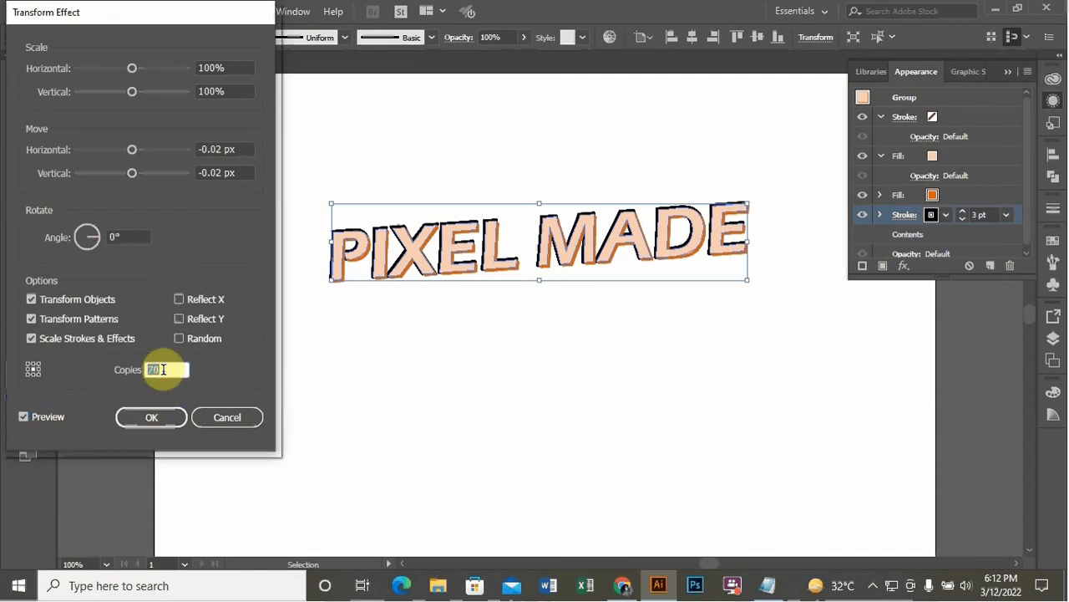
text(6)
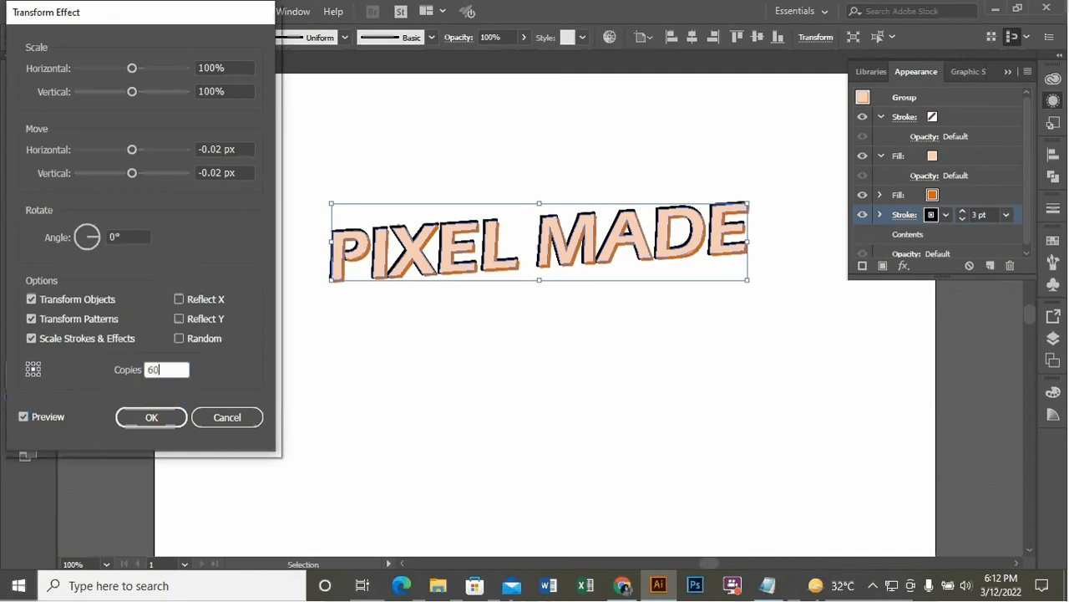
click(43, 417)
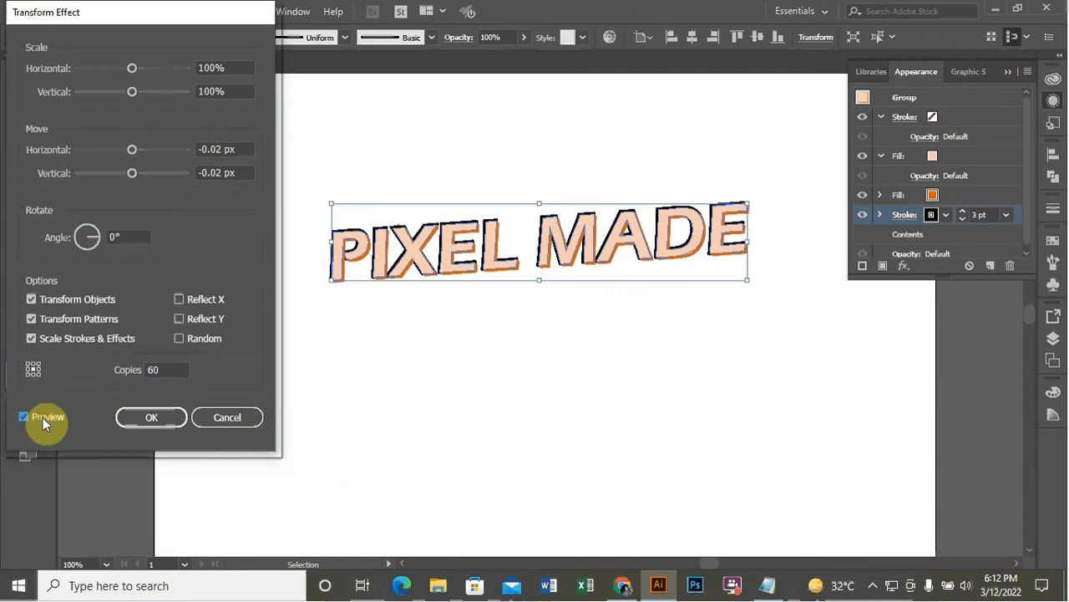
click(136, 416)
click(422, 413)
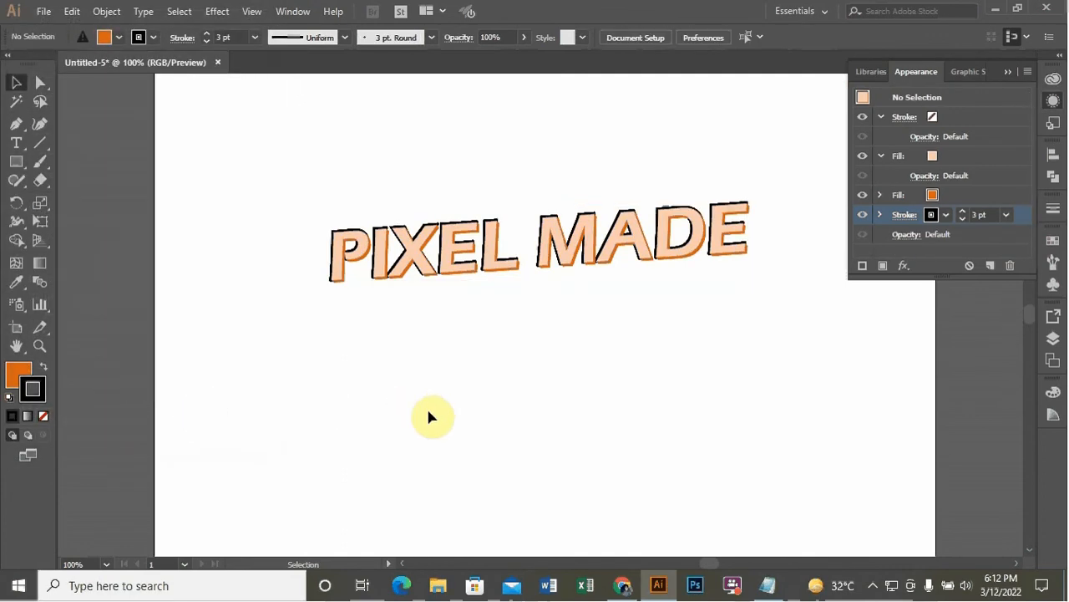
Change the lower stroke's colour to the brown swatch R=140 G=98 B=57
key(ctrl+minus)
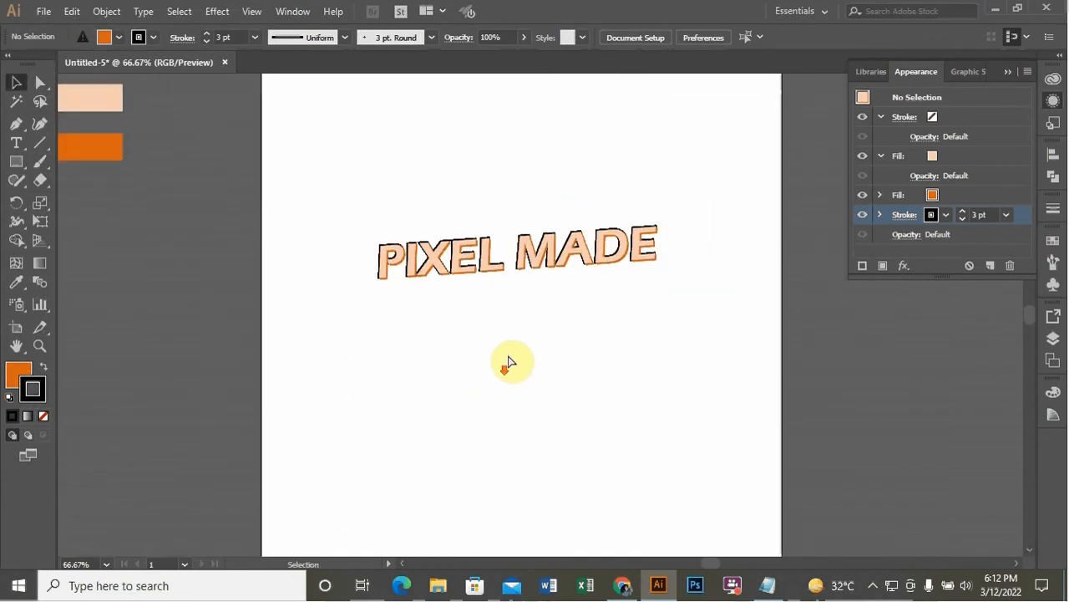
scroll(516, 346, down, 1)
scroll(515, 327, up, 1)
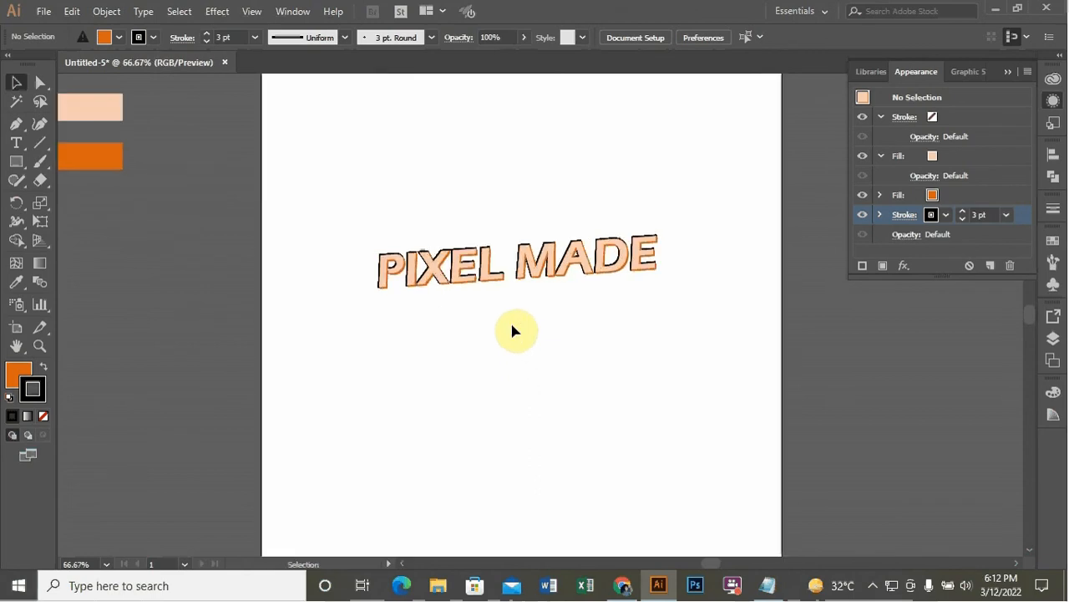
key(ctrl+plus)
key(ctrl+plus)
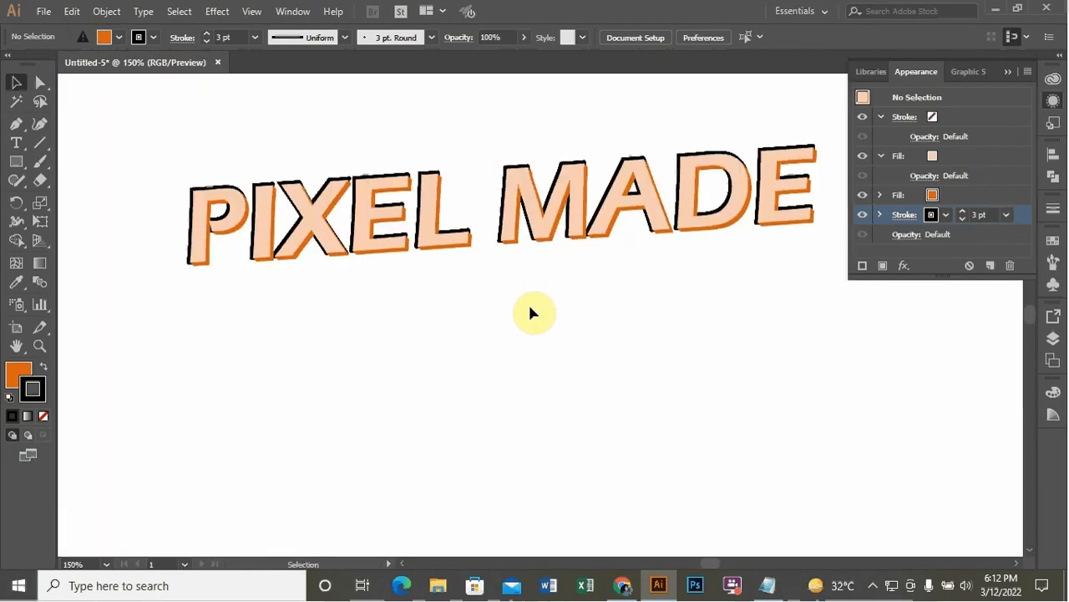
click(585, 224)
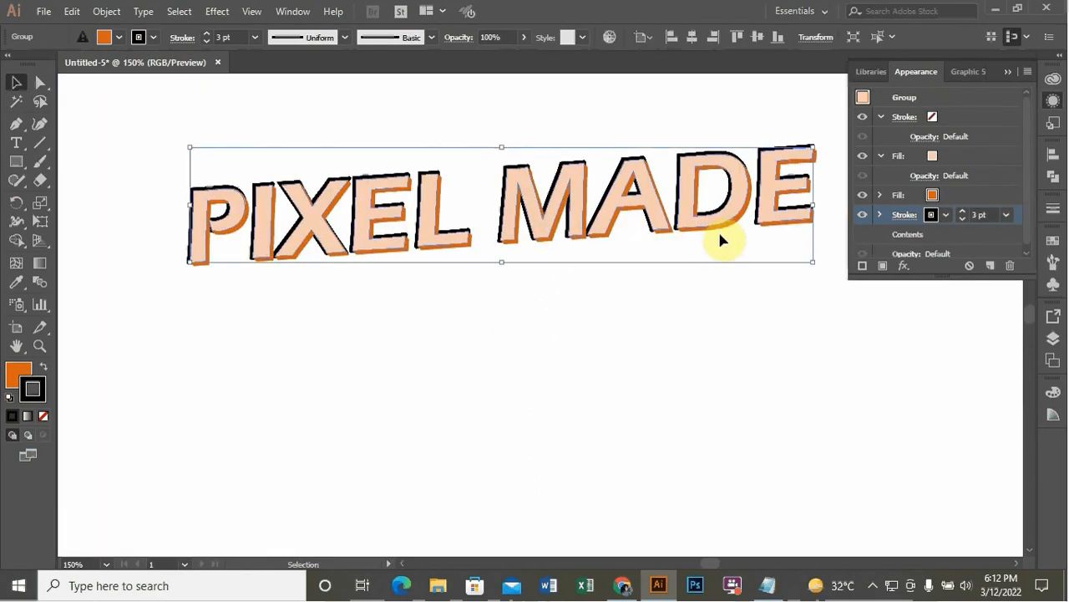
click(944, 217)
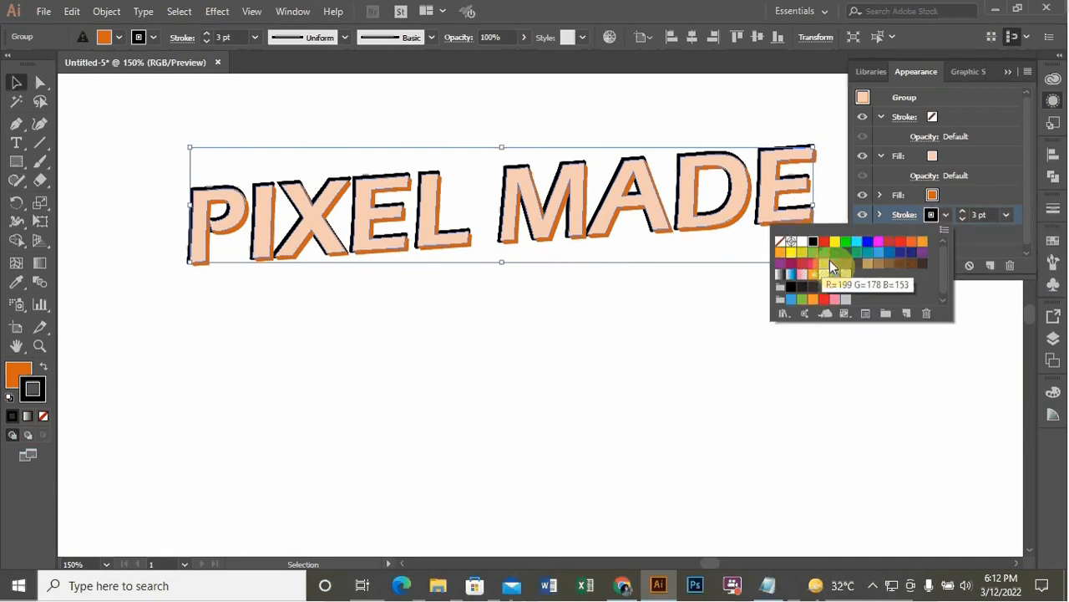
click(912, 245)
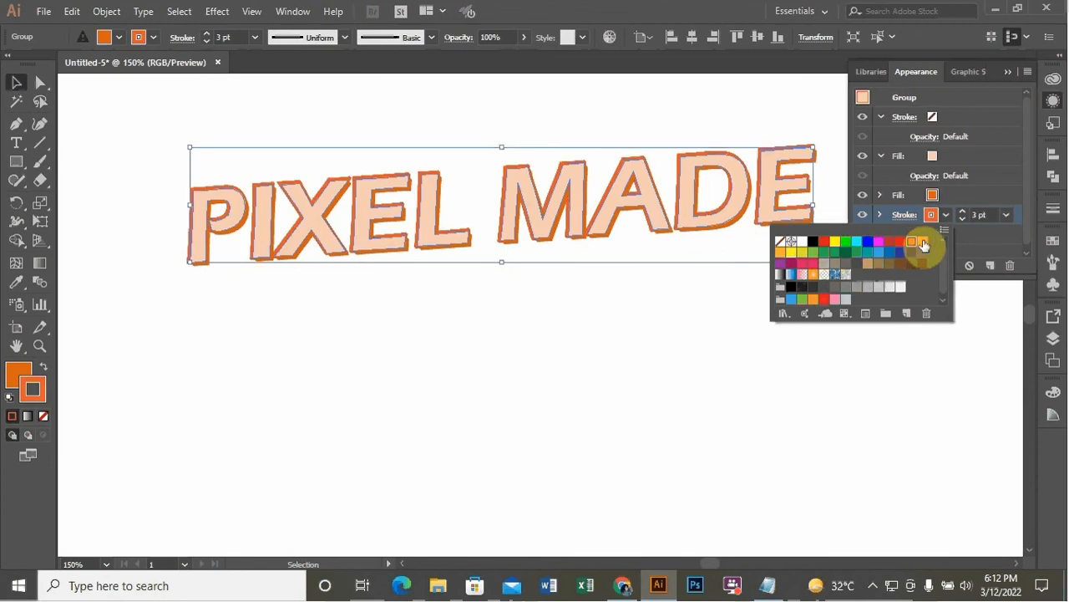
click(922, 242)
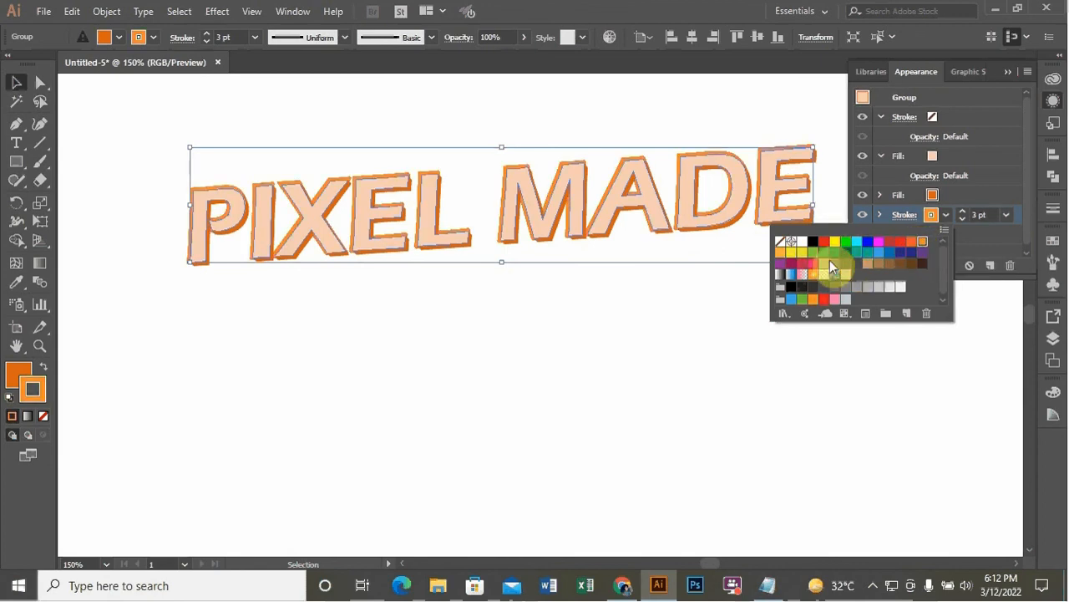
click(801, 252)
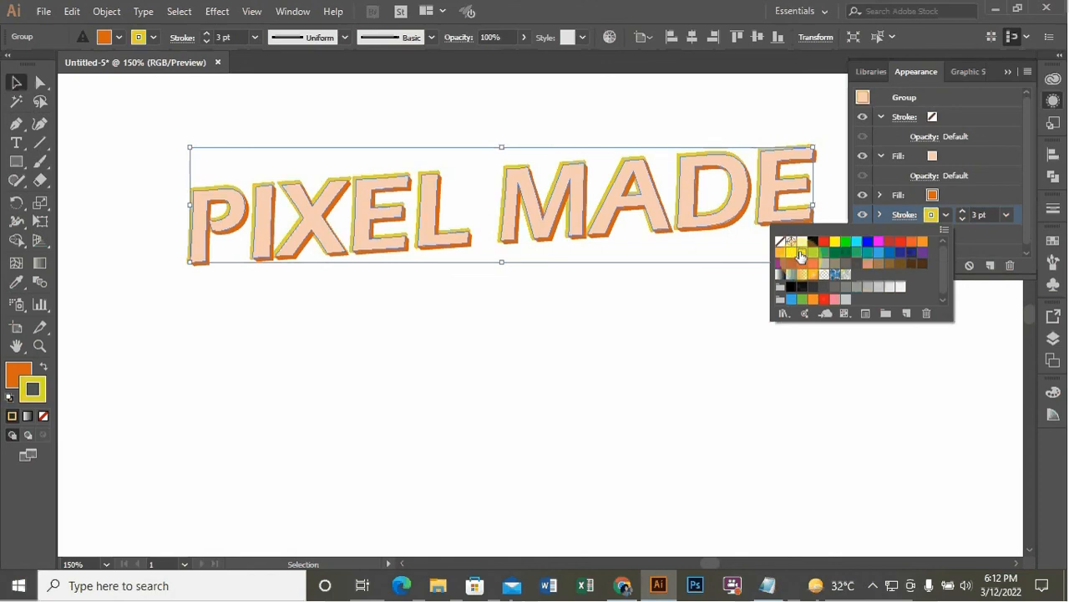
click(792, 252)
click(782, 253)
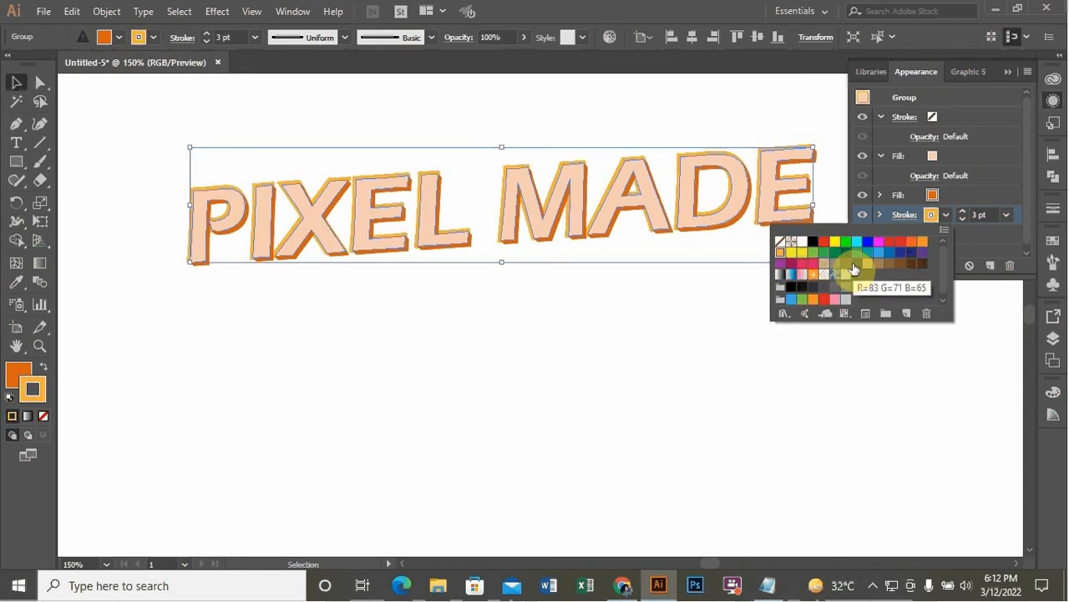
click(868, 265)
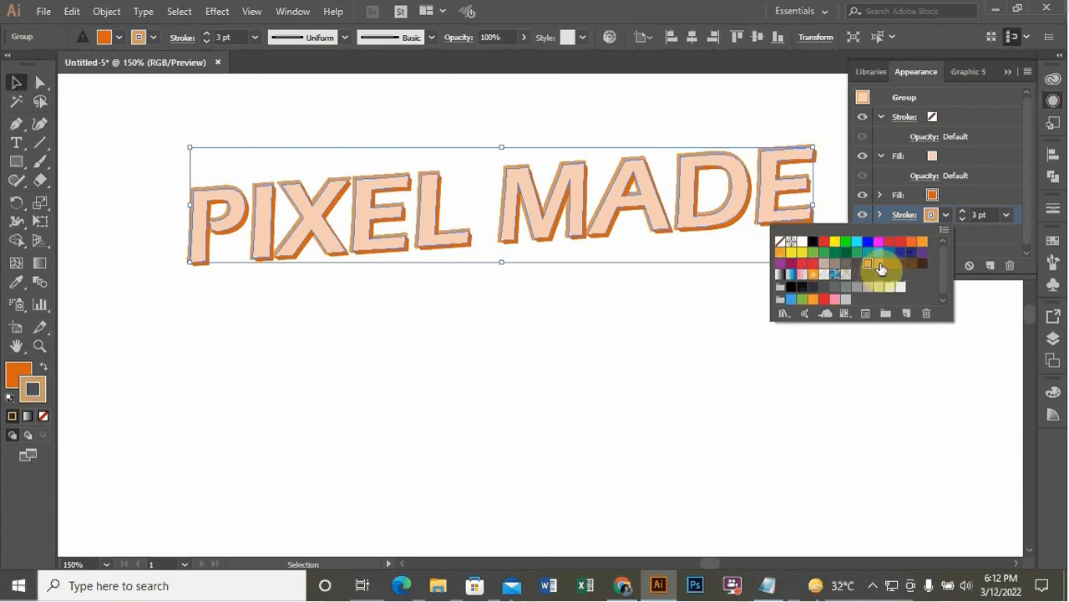
click(889, 266)
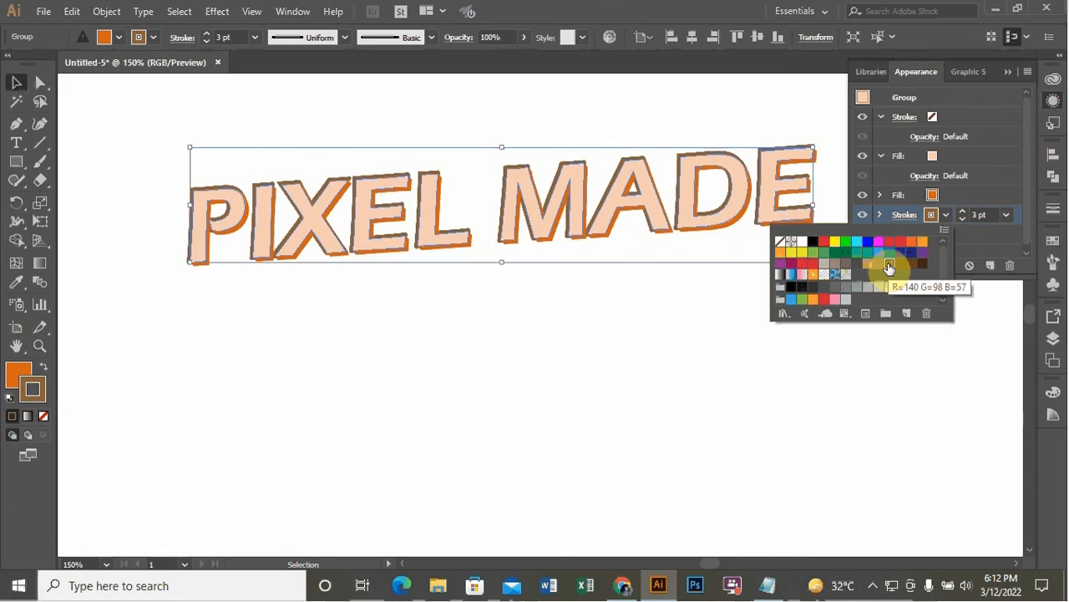
click(734, 346)
click(725, 332)
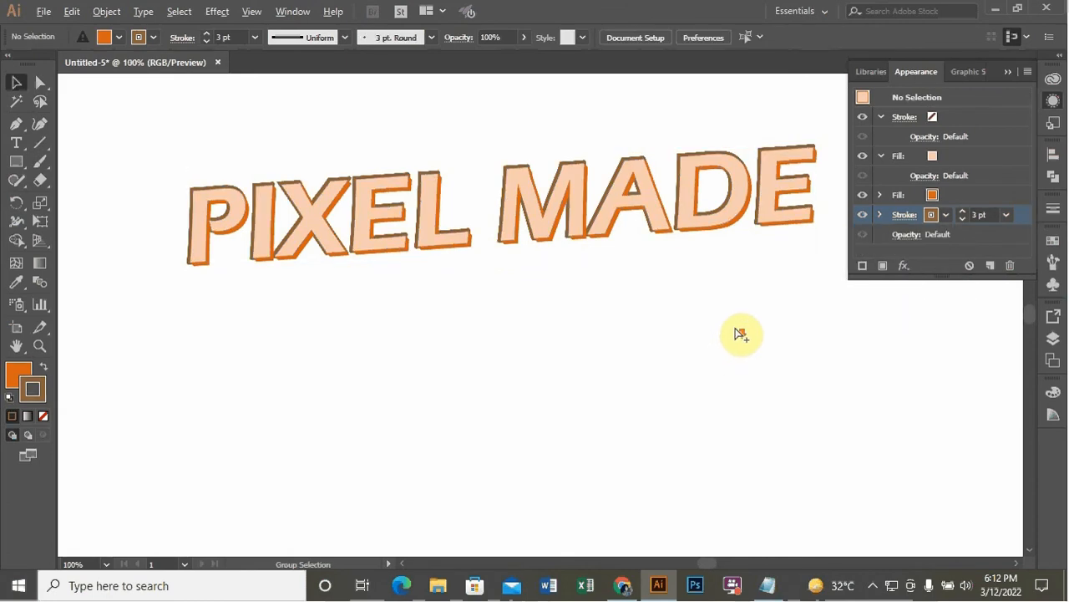
key(ctrl+minus)
key(ctrl+minus)
scroll(478, 319, down, 2)
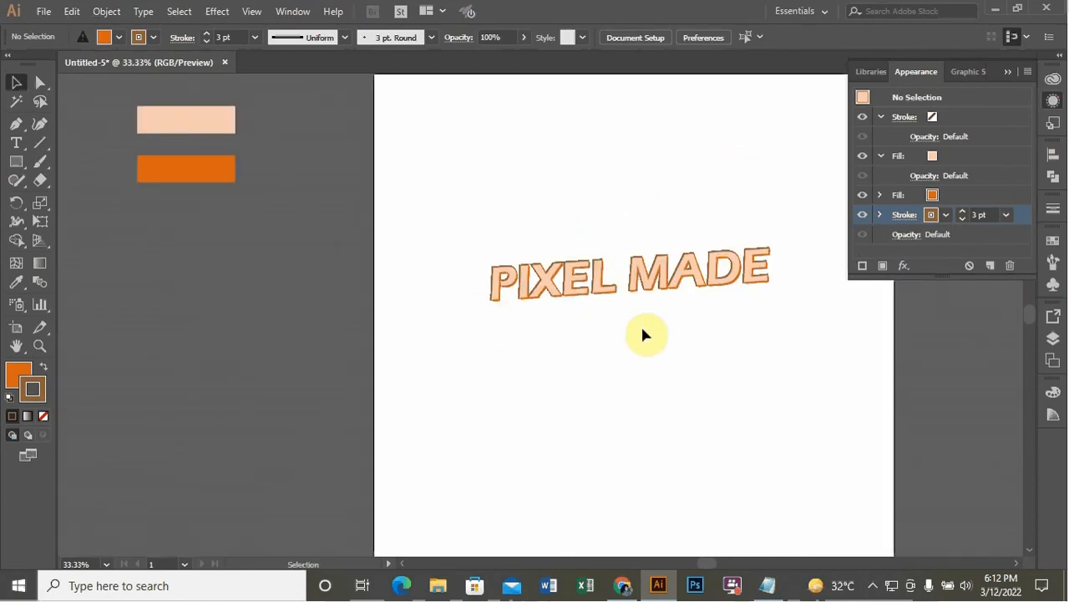
Center the PIXEL MADE text group horizontally and vertically on the artboard
scroll(592, 324, up, 1)
drag(551, 281, 546, 302)
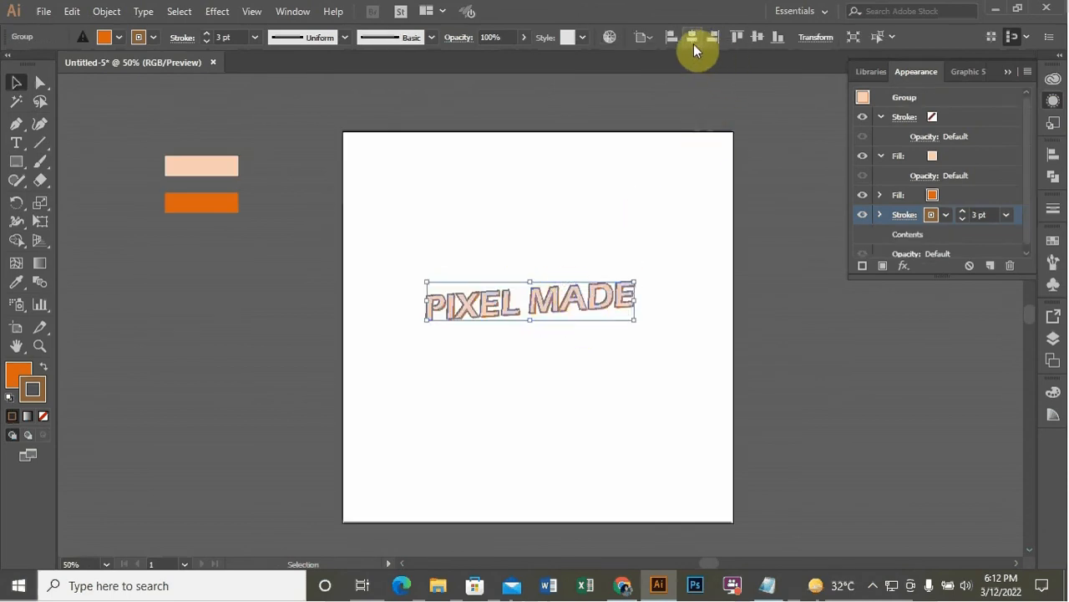
click(698, 41)
click(759, 37)
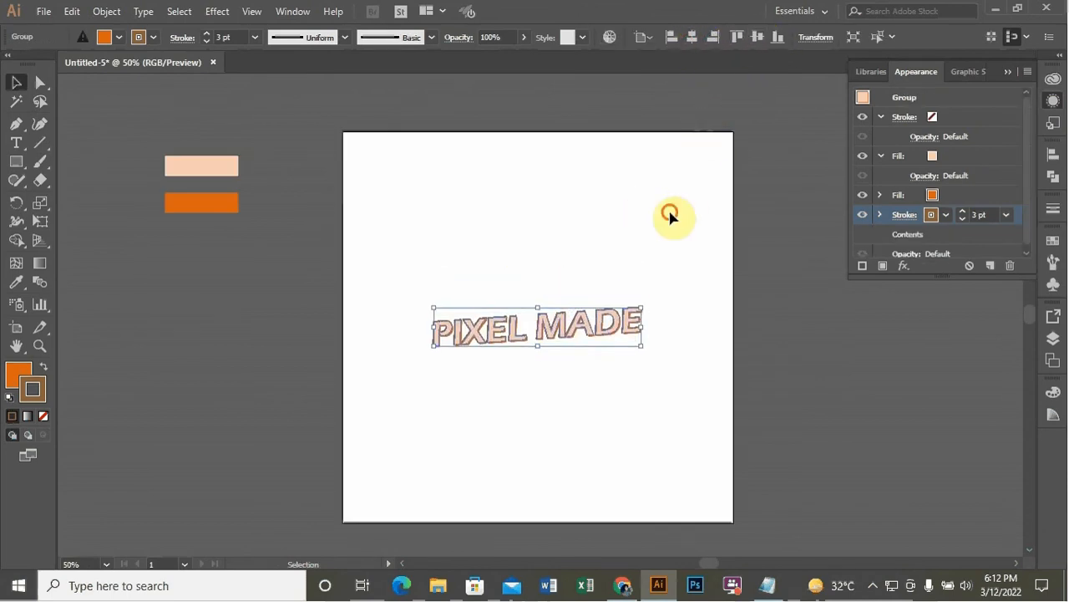
click(670, 213)
scroll(670, 214, down, 1)
click(1006, 72)
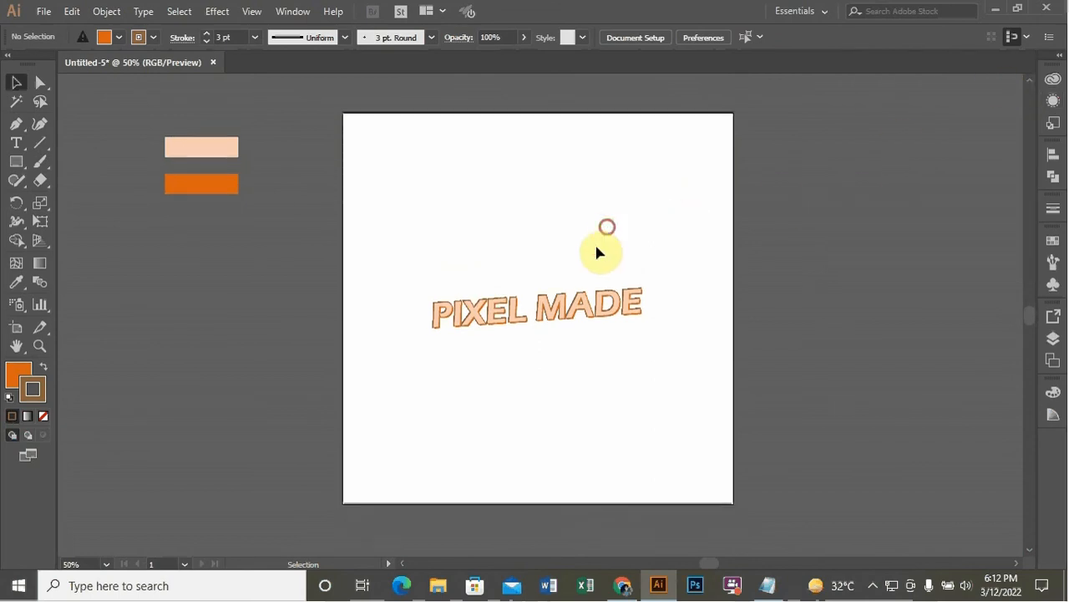
scroll(592, 241, down, 1)
scroll(591, 241, up, 1)
Draw a circle with the Ellipse tool over the text and center it on the artboard
click(17, 162)
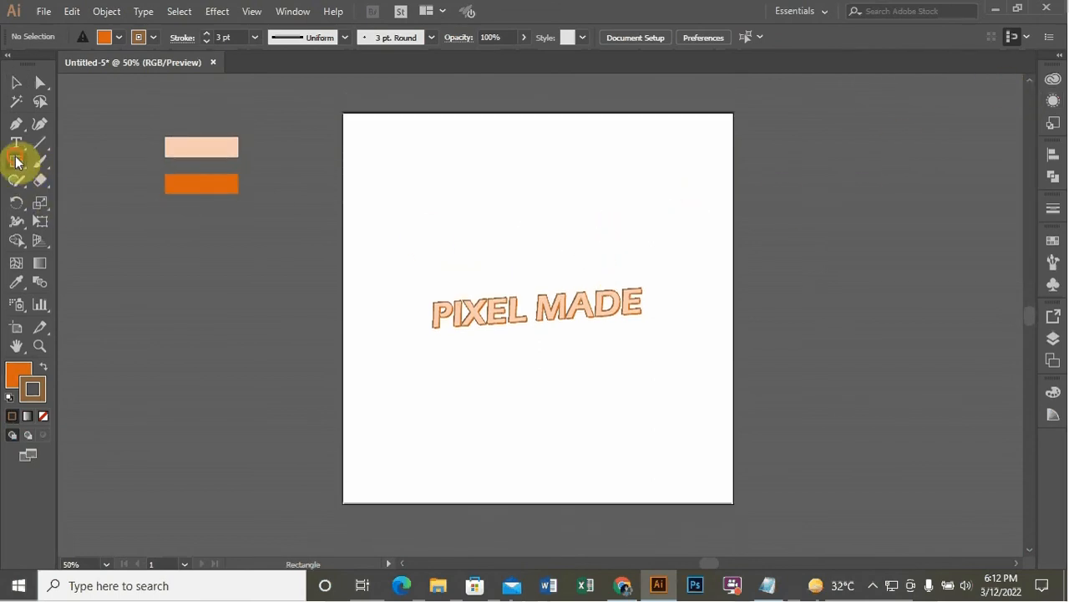
click(89, 205)
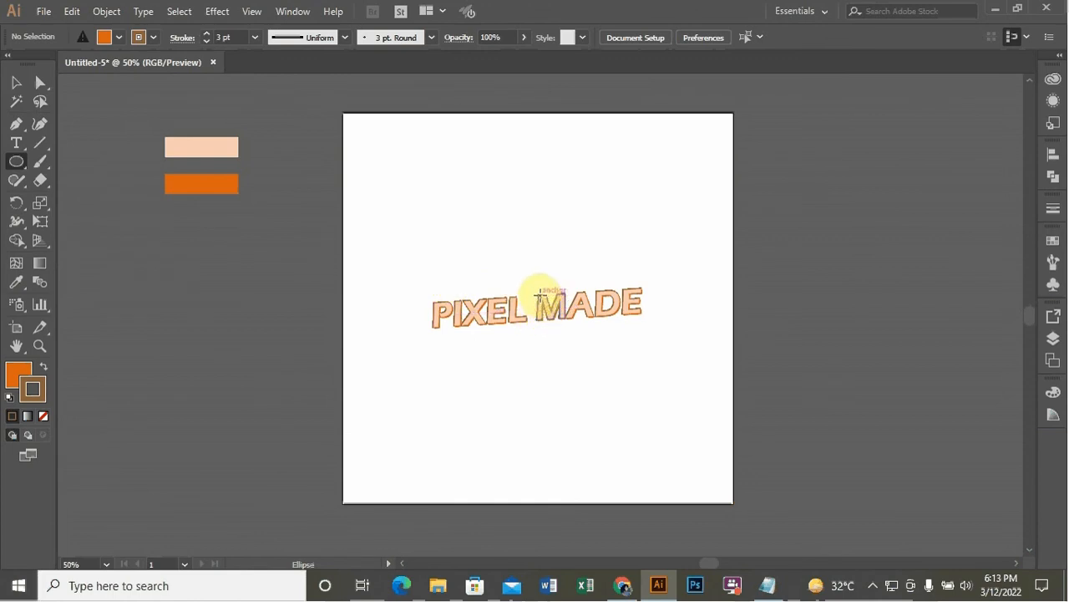
drag(544, 311, 644, 408)
click(19, 82)
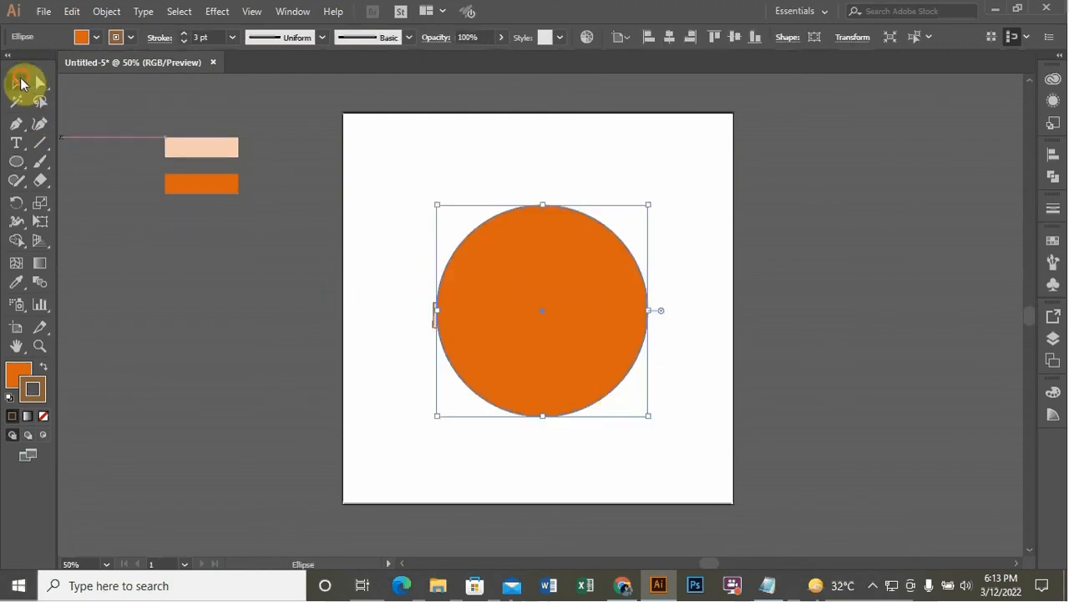
click(669, 39)
click(729, 42)
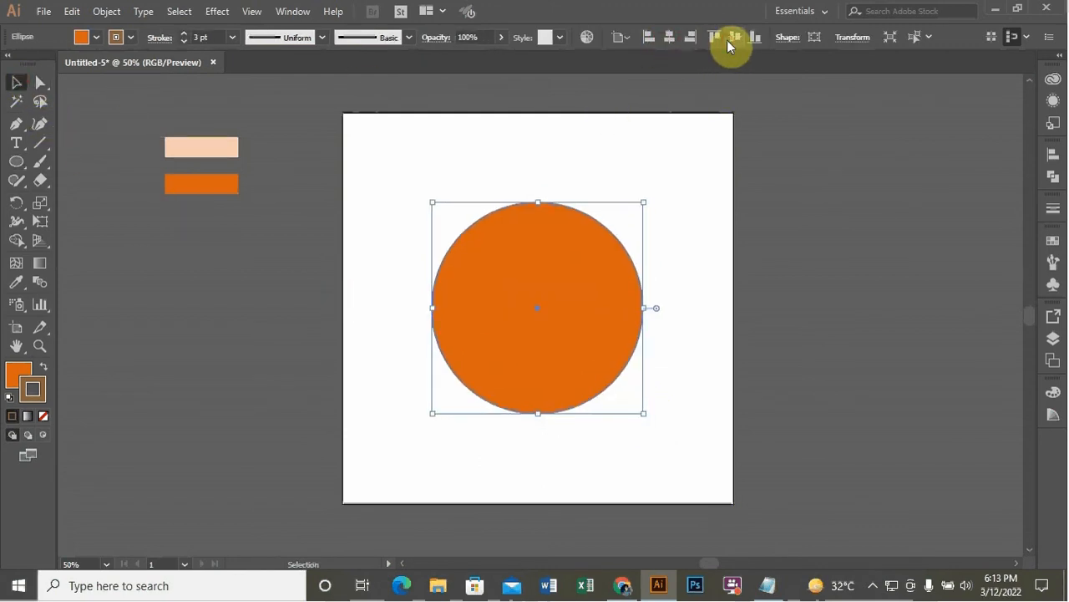
Send the circle behind the text
right_click(572, 247)
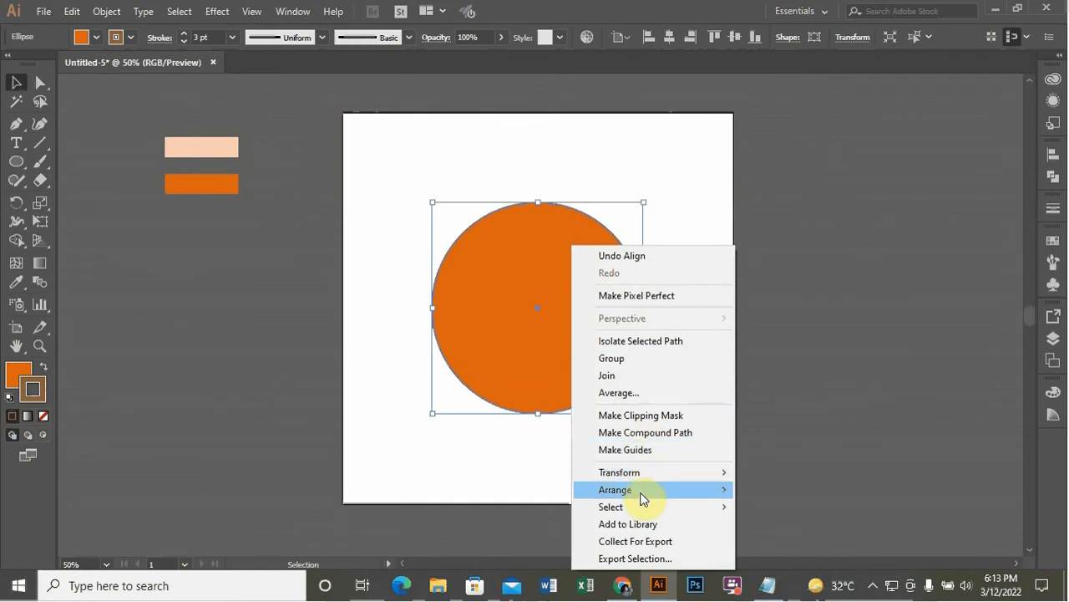
mouse_move(643, 498)
click(798, 540)
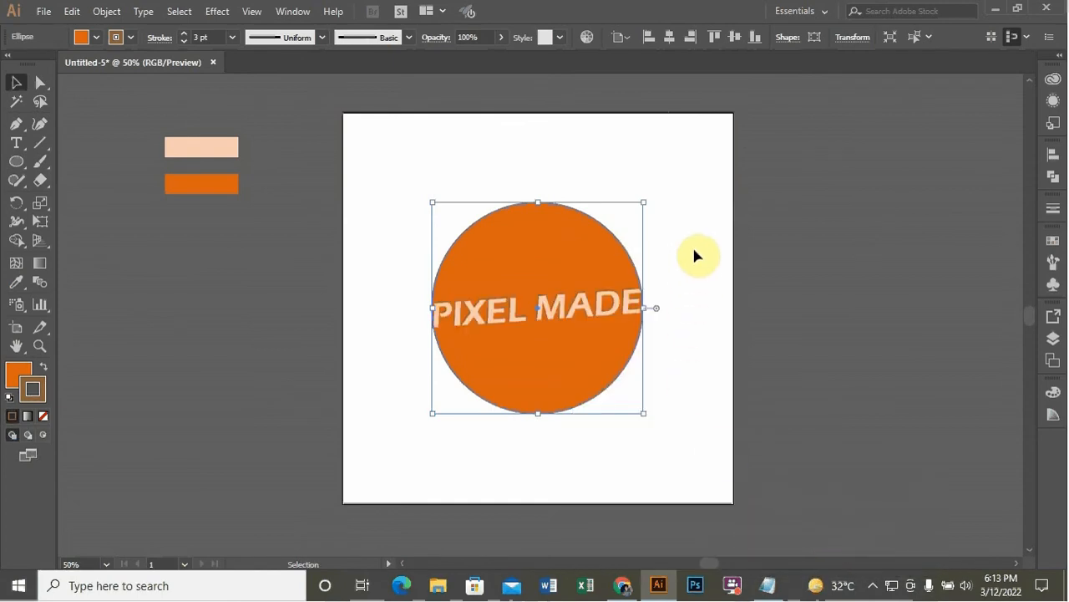
Fill the circle with the peach colour sampled from the peach swatch using the Eyedropper
click(16, 282)
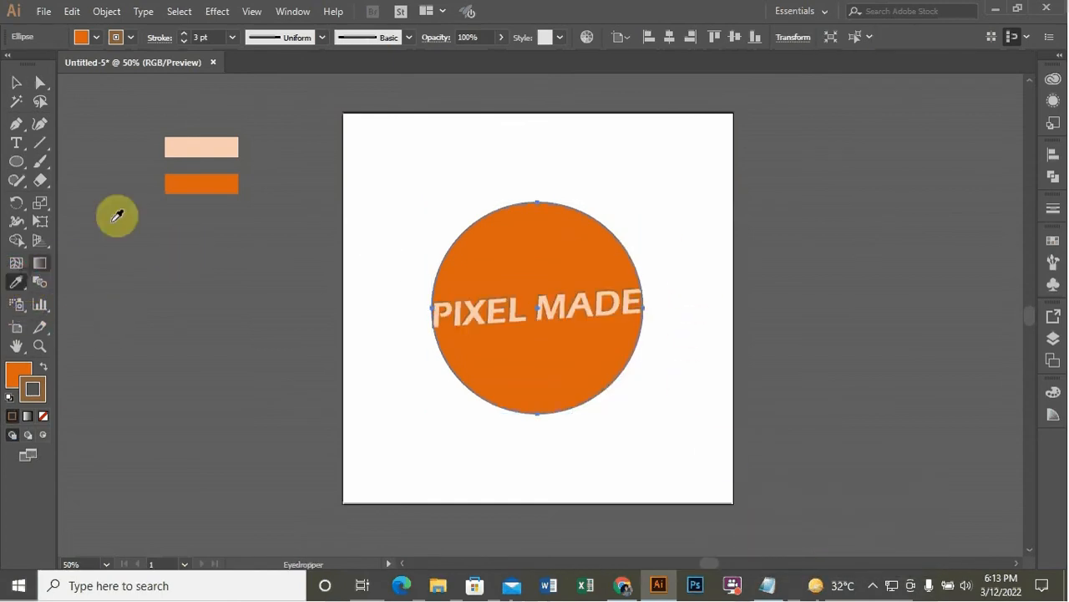
click(203, 143)
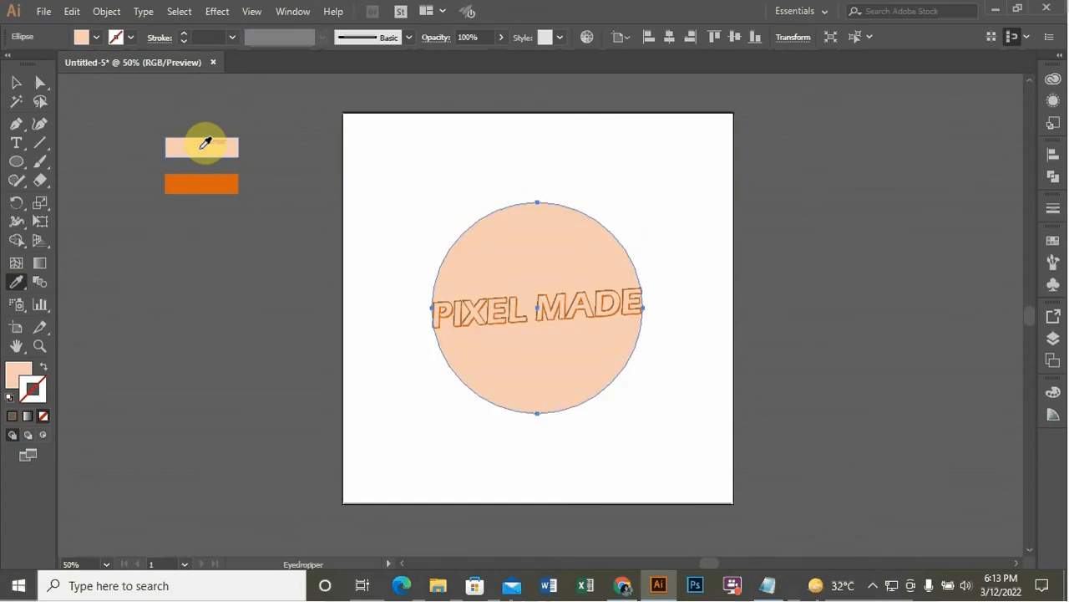
click(16, 82)
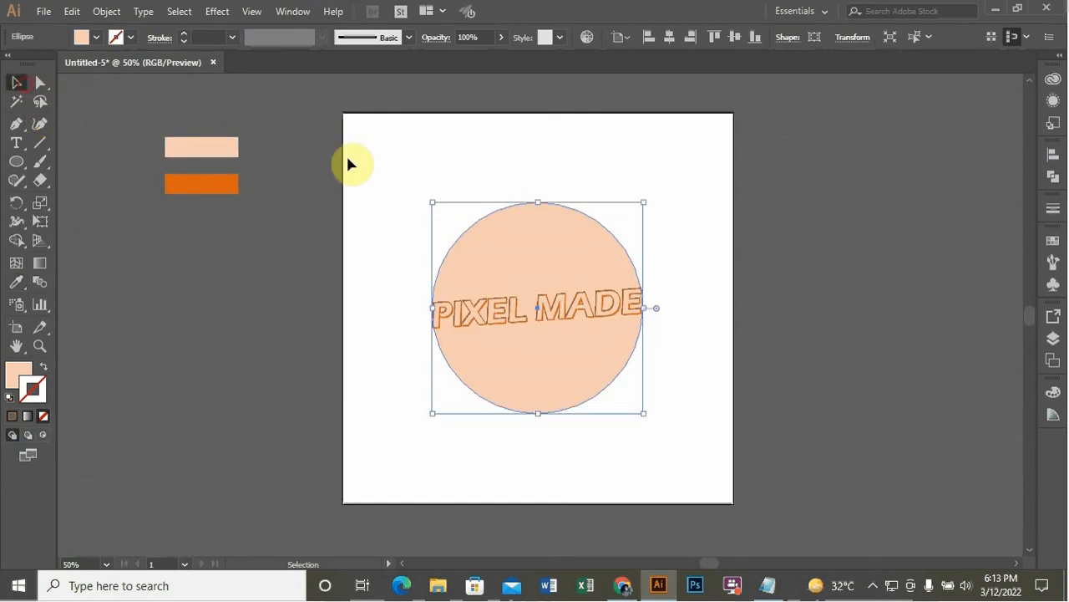
Paste a copy of the circle in place, send the copy to the back and enlarge it slightly
click(508, 155)
click(531, 250)
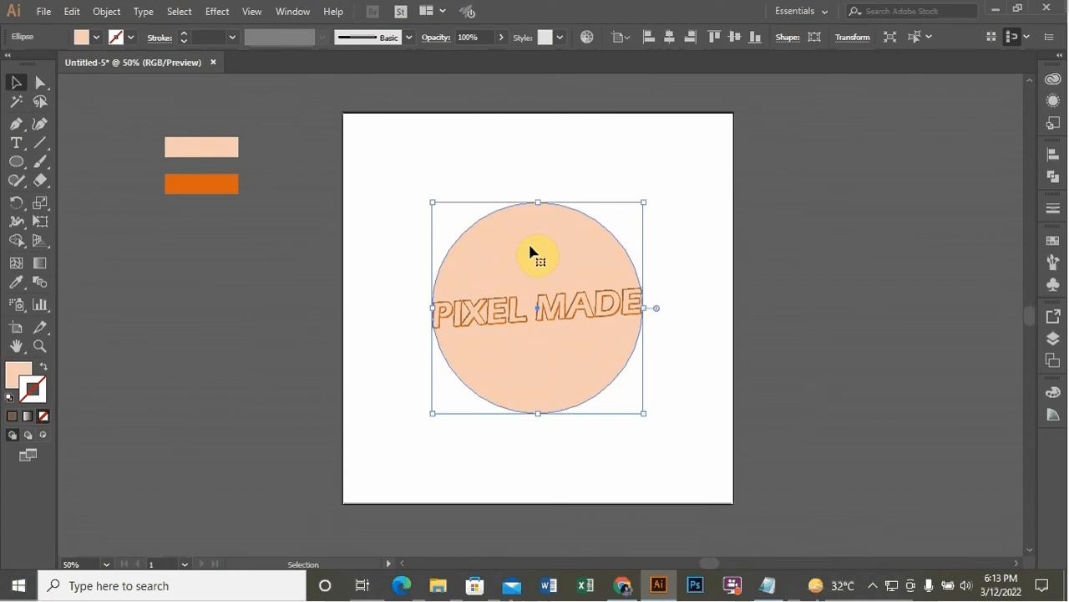
click(468, 175)
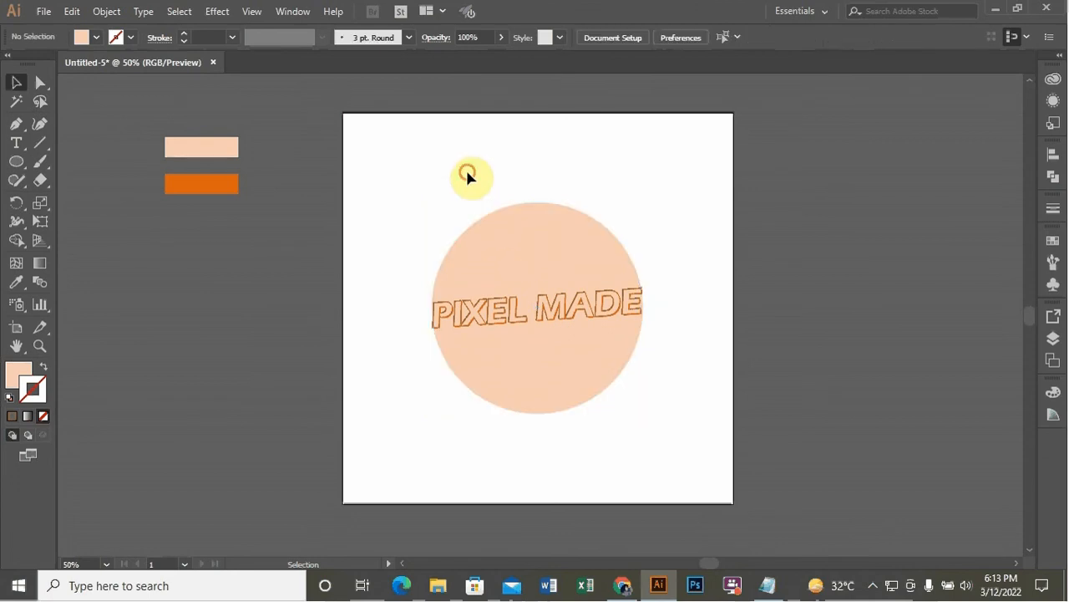
click(526, 247)
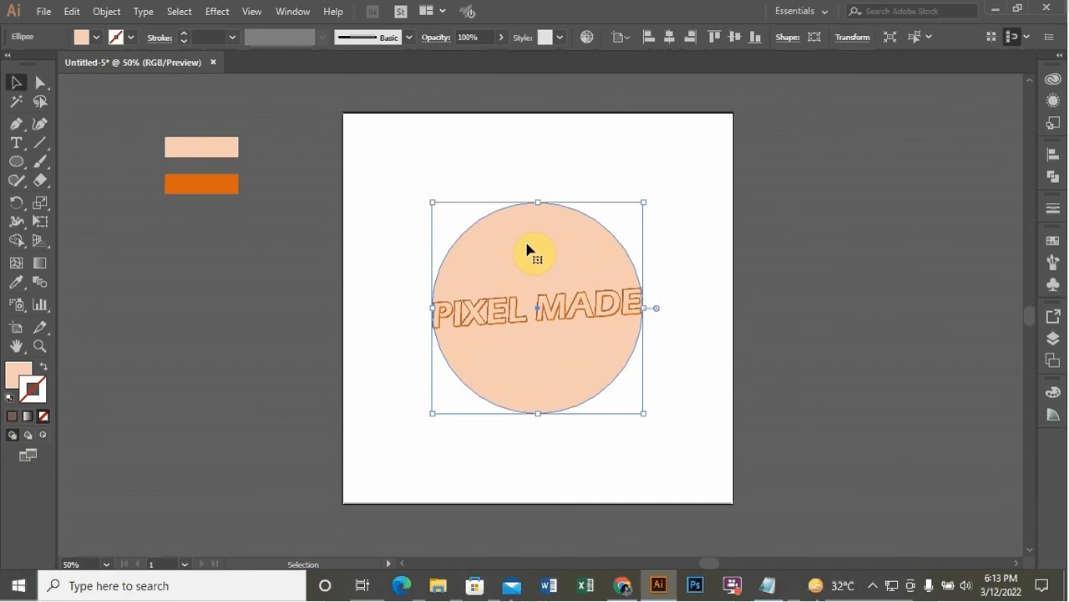
key(ctrl+c)
key(ctrl+f)
right_click(527, 248)
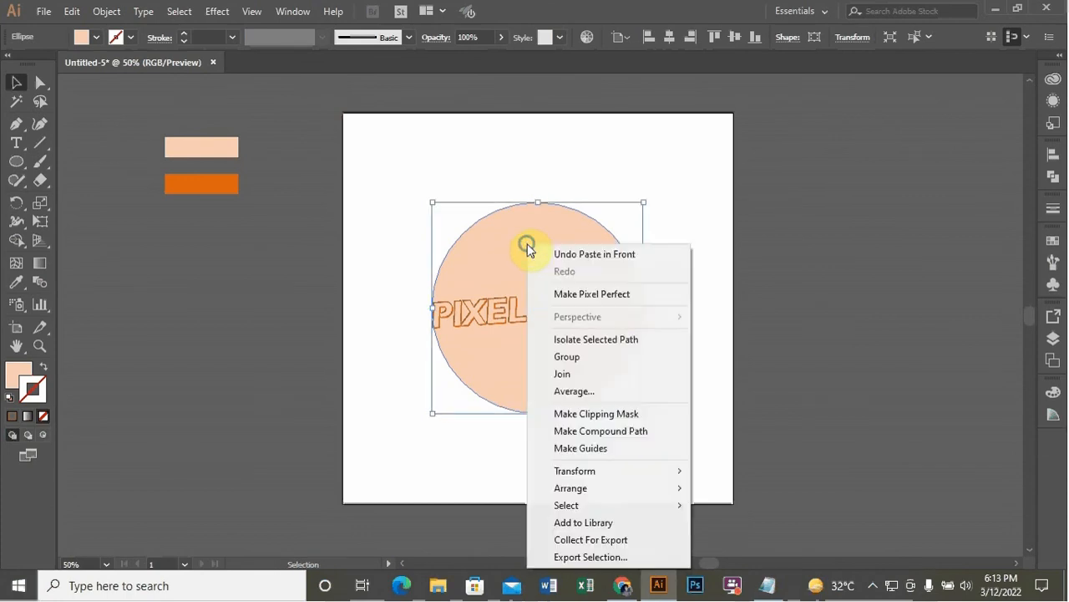
mouse_move(633, 489)
click(756, 543)
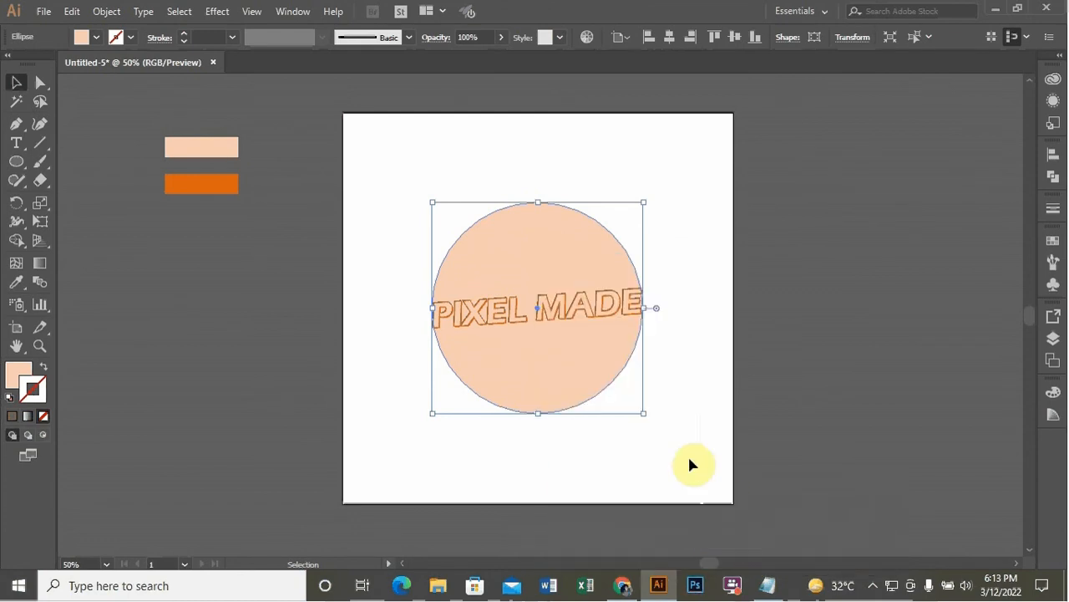
drag(643, 416, 650, 419)
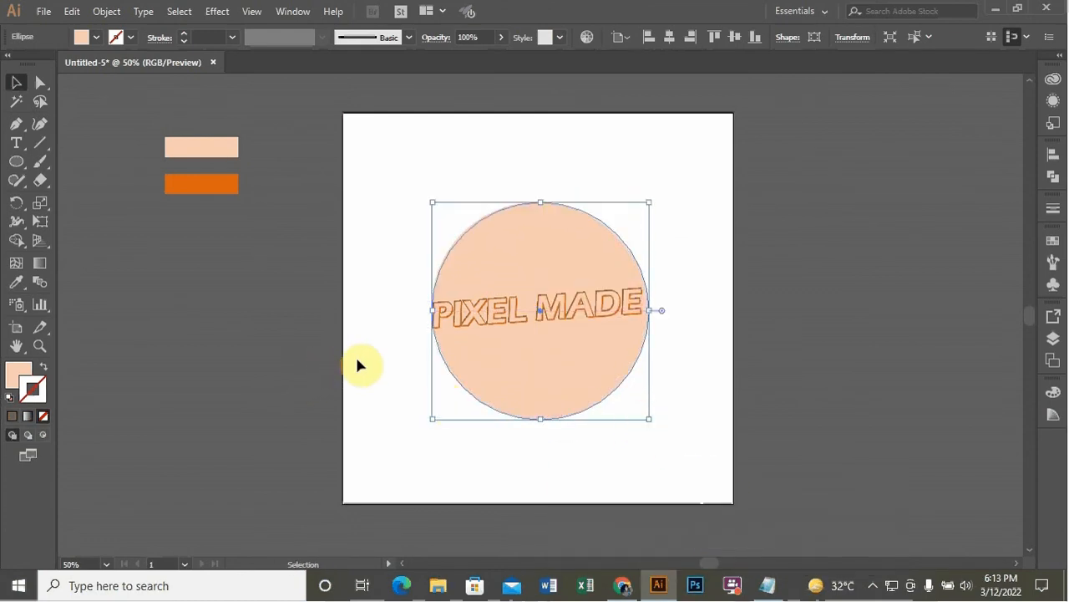
click(357, 365)
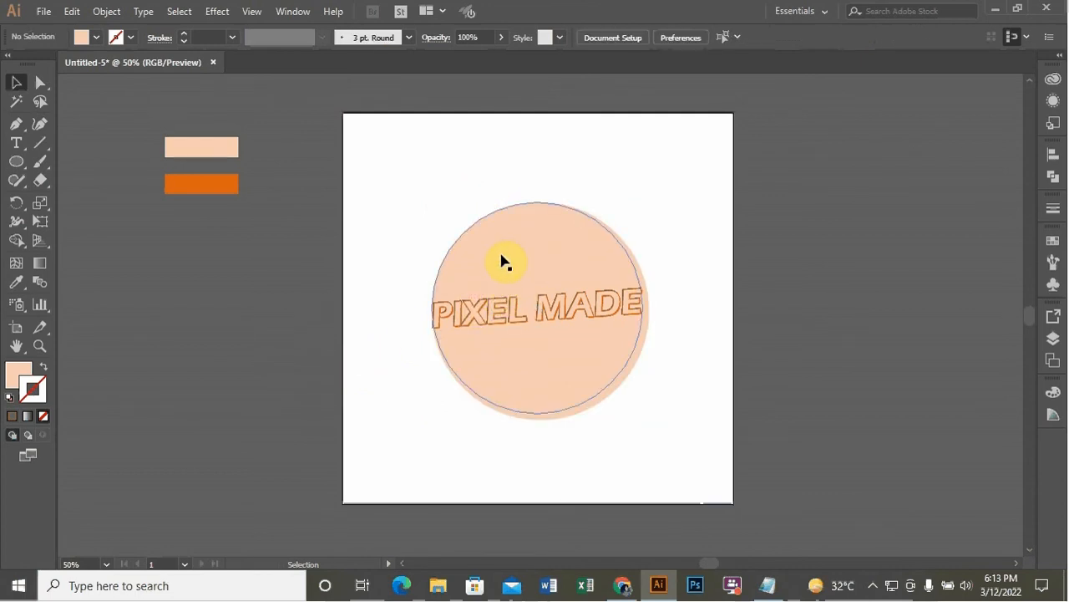
Send the front circle to the back as well and enlarge it slightly past the others
click(504, 261)
click(685, 201)
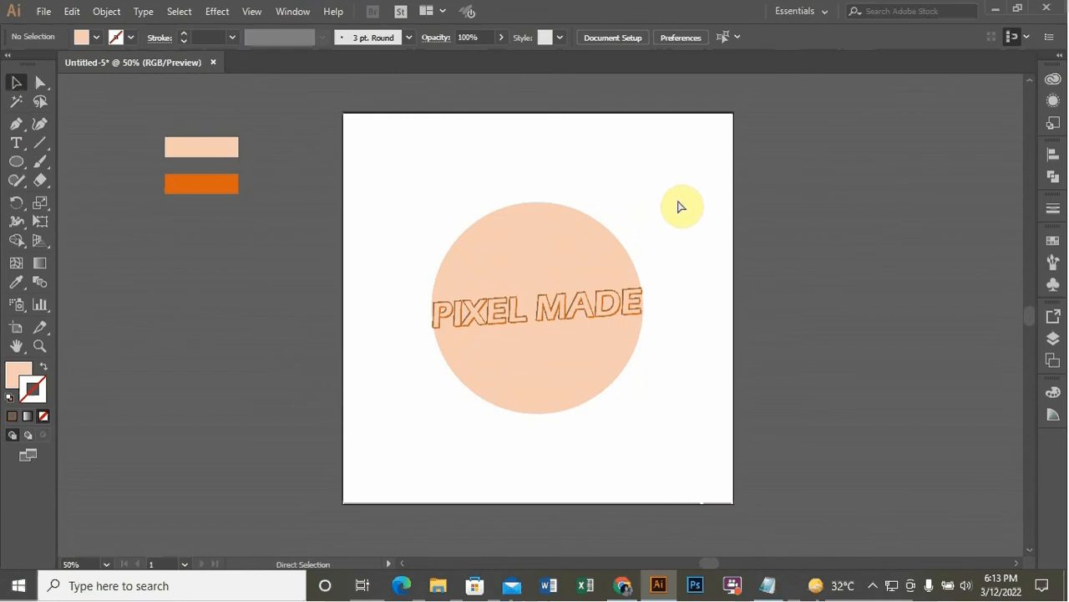
click(550, 268)
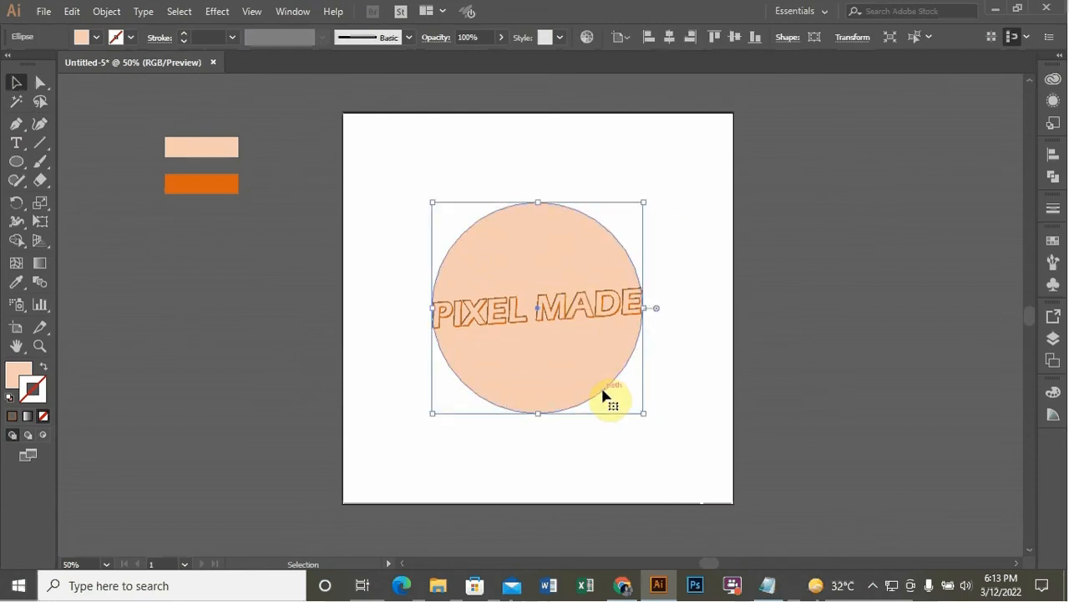
right_click(549, 235)
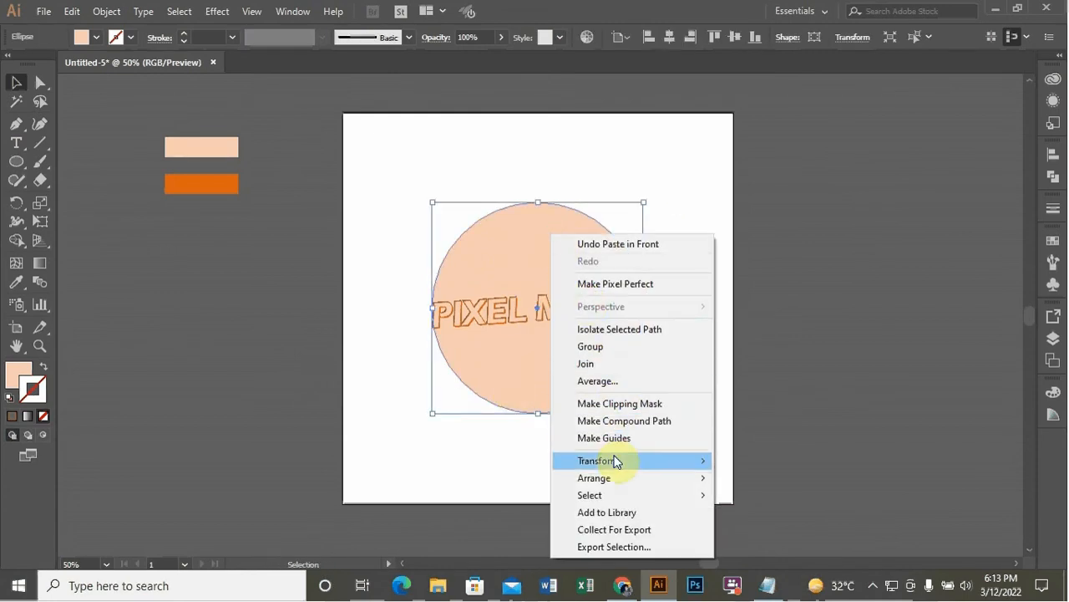
mouse_move(626, 482)
click(912, 533)
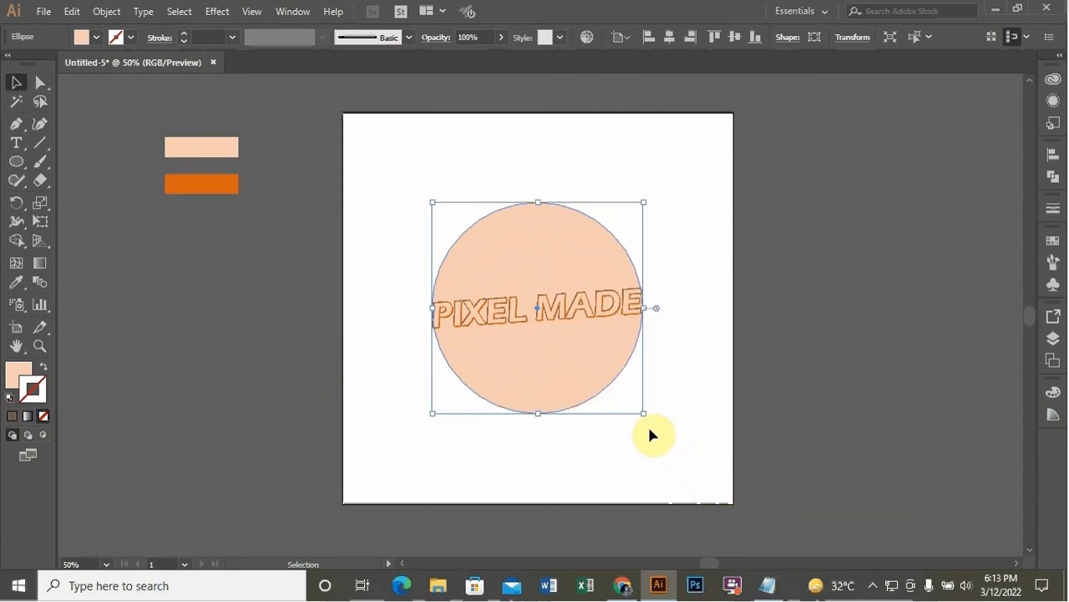
drag(642, 414, 653, 422)
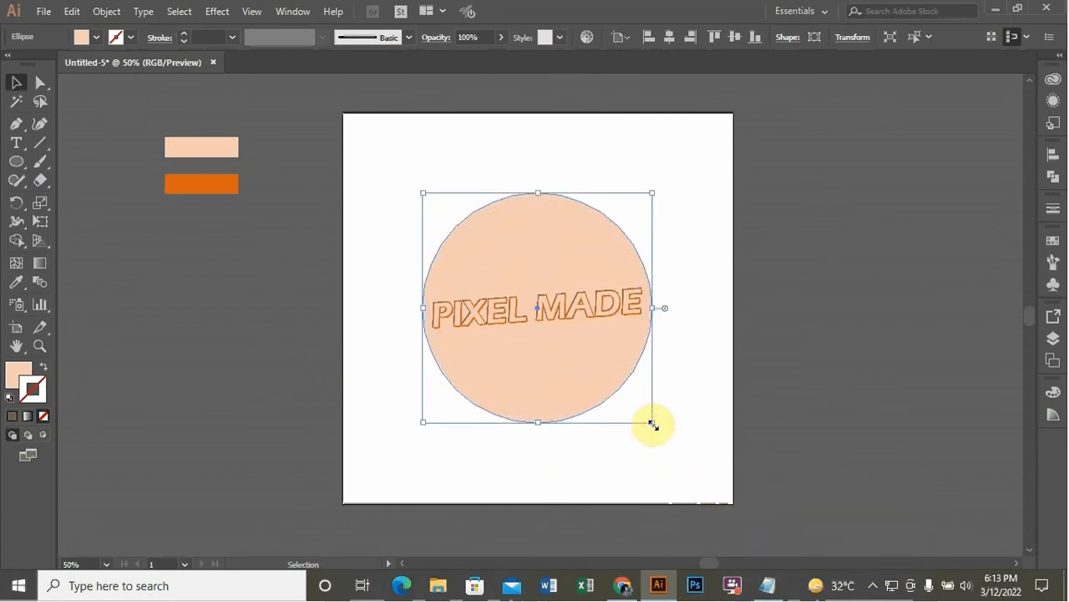
Fill the rear circle with orange from the orange swatch using the Eyedropper and shrink it slightly
click(17, 282)
click(224, 180)
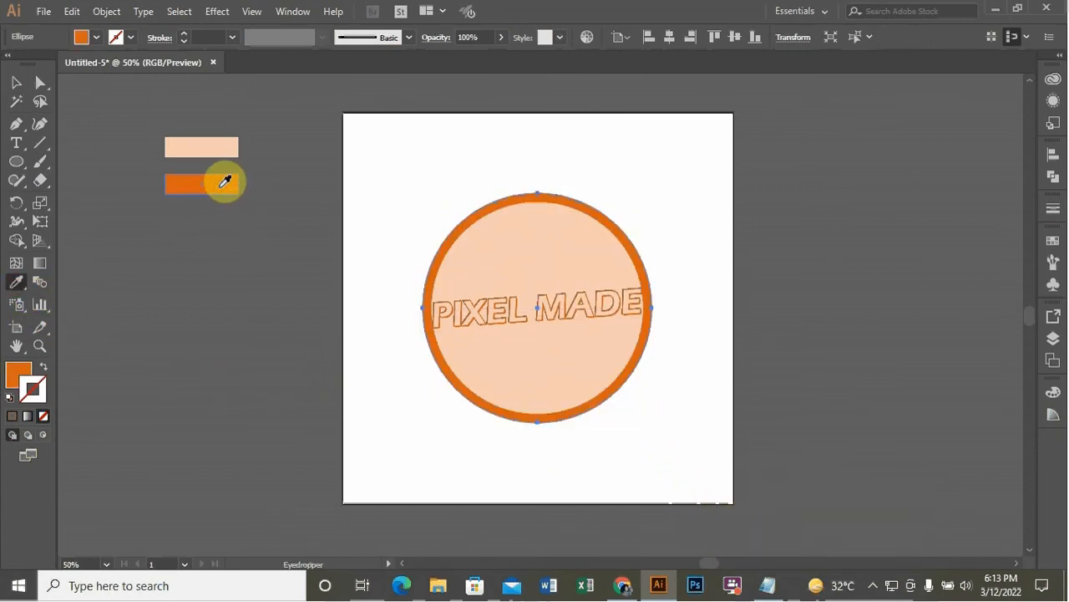
click(15, 81)
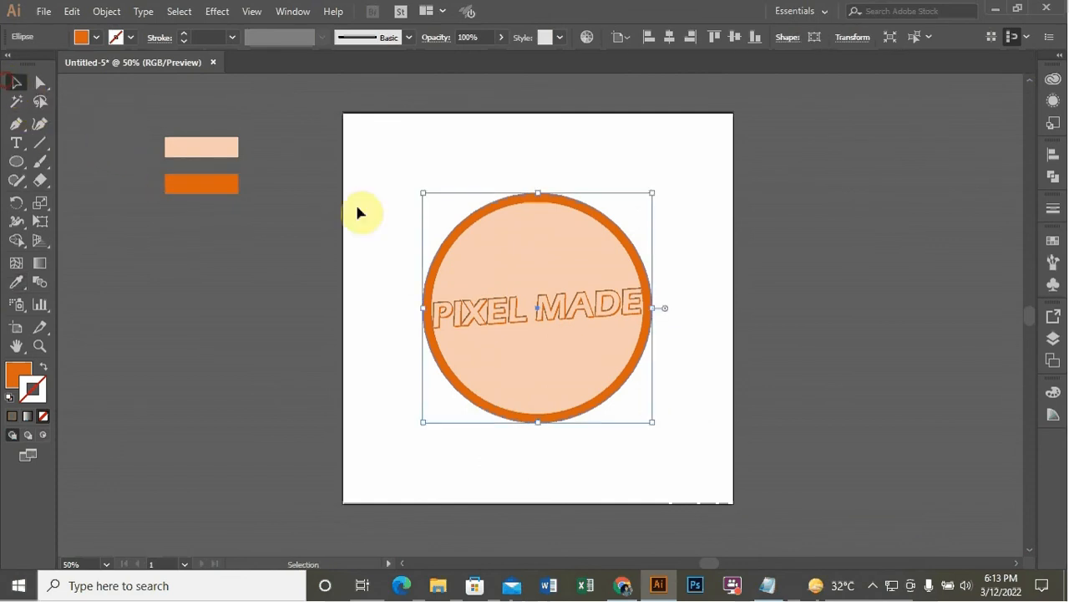
drag(652, 425, 648, 420)
Paste a copy of the orange circle behind it and enlarge the copy slightly
key(ctrl+c)
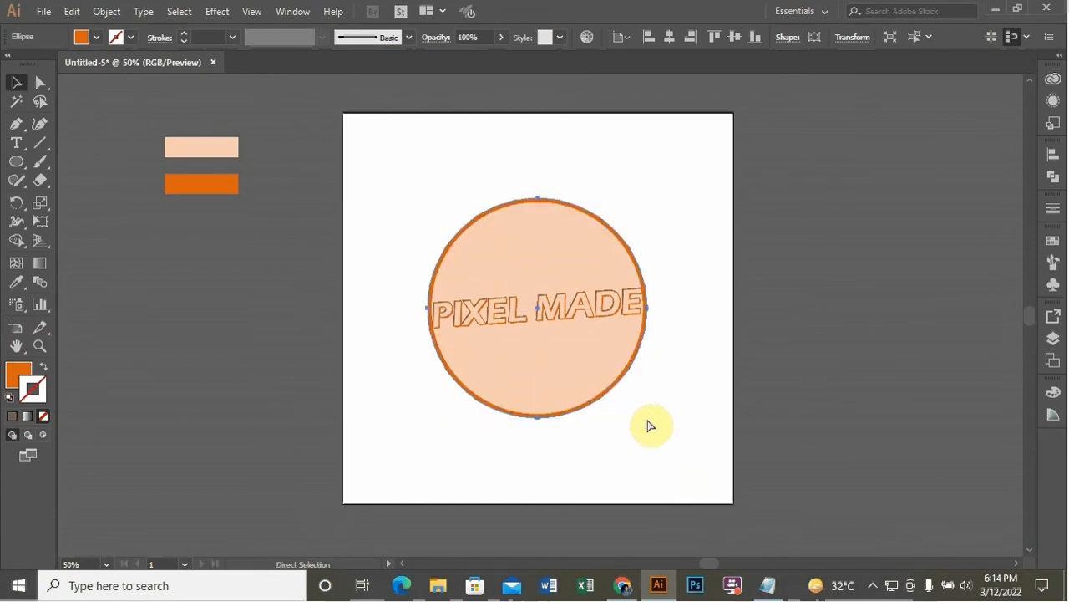
key(ctrl+b)
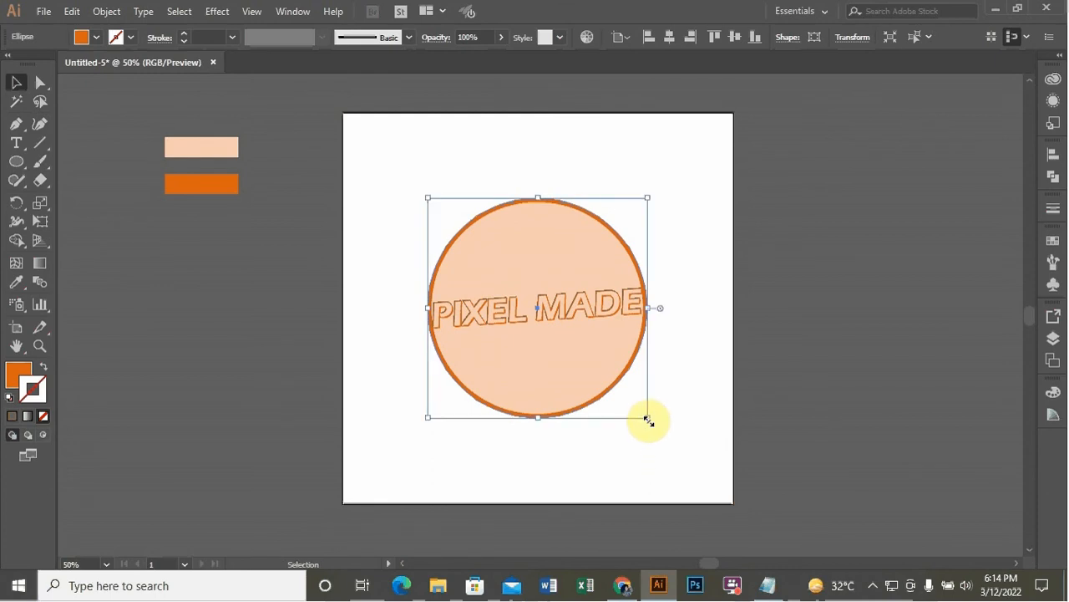
drag(649, 421, 654, 432)
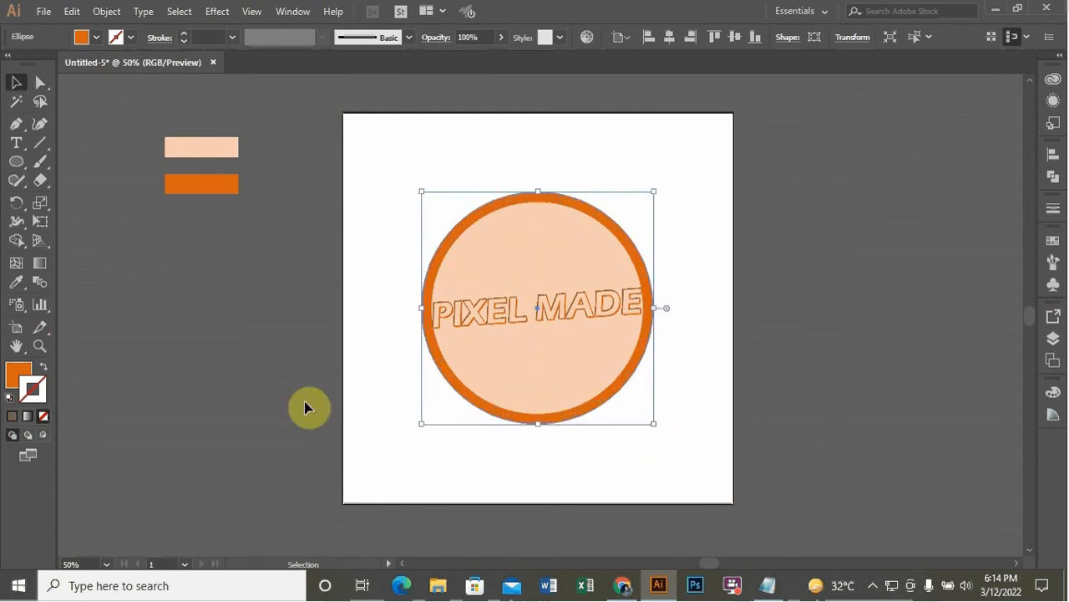
Fill the rearmost circle with the peach colour using the Eyedropper
click(16, 282)
click(167, 144)
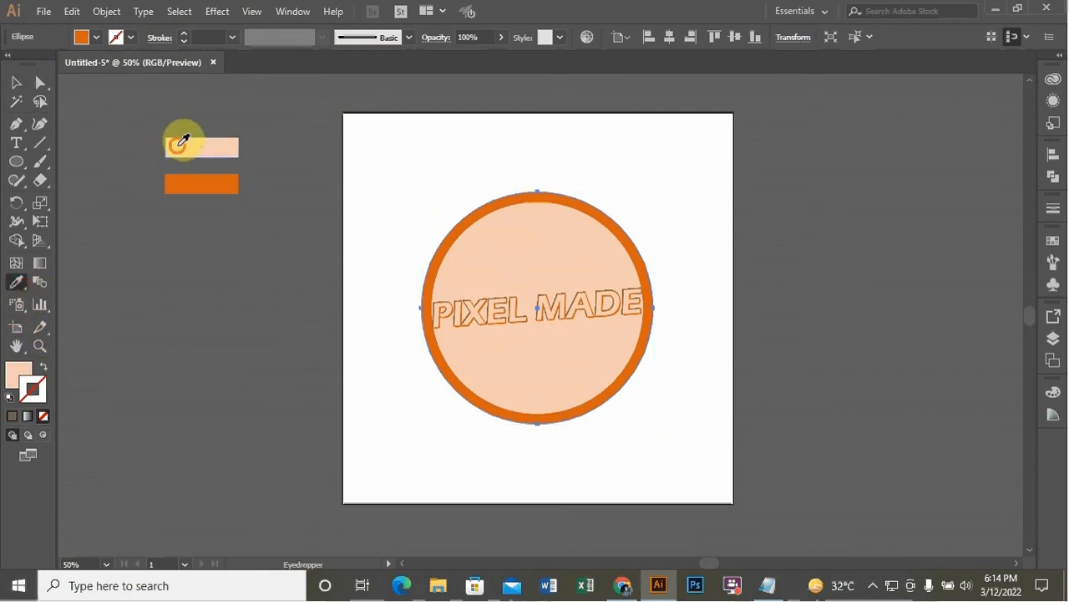
click(16, 83)
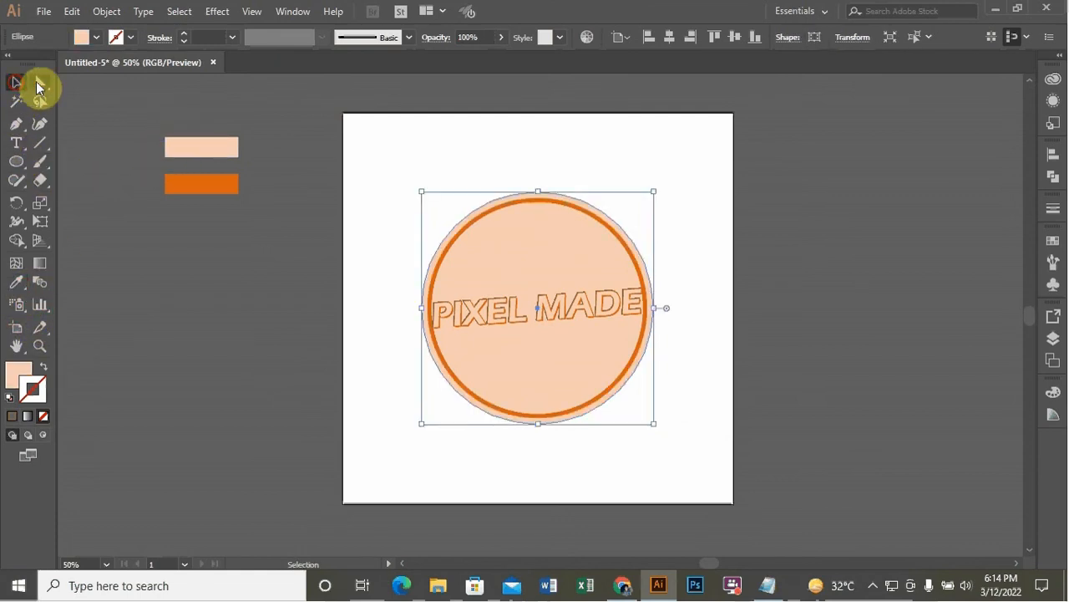
click(483, 124)
Scale the PIXEL MADE text group up so it extends across the circle's edges
scroll(507, 125, down, 1)
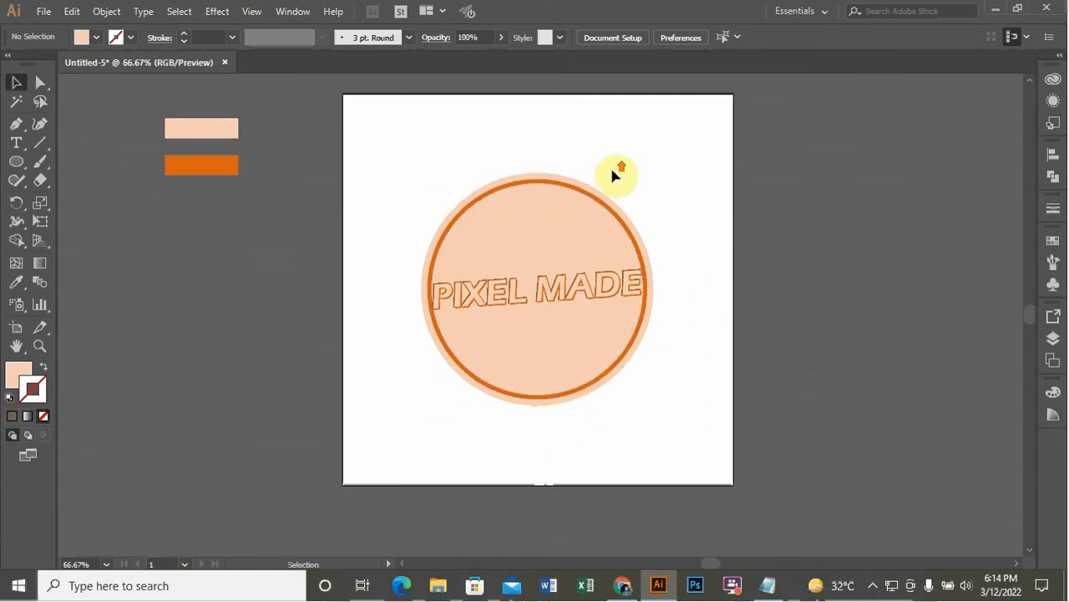
scroll(614, 177, up, 1)
click(595, 336)
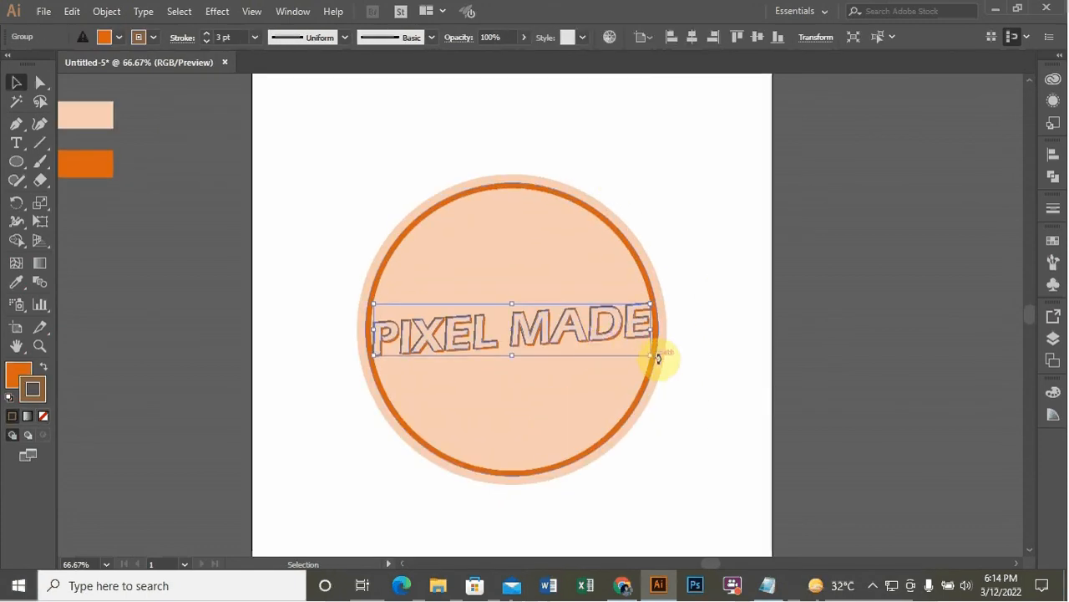
drag(651, 356, 668, 368)
click(769, 239)
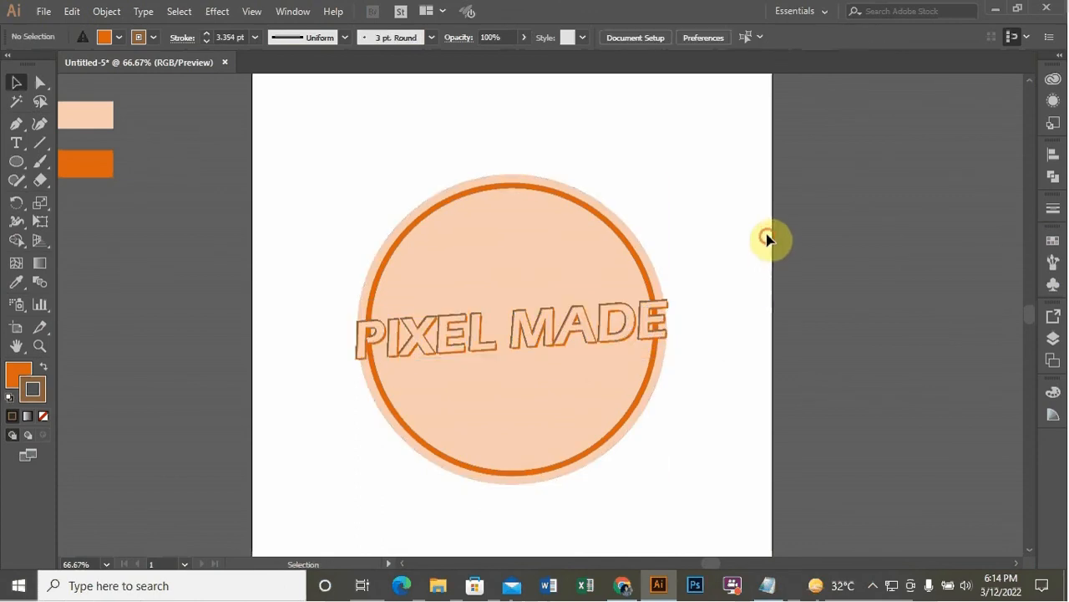
scroll(689, 203, down, 1)
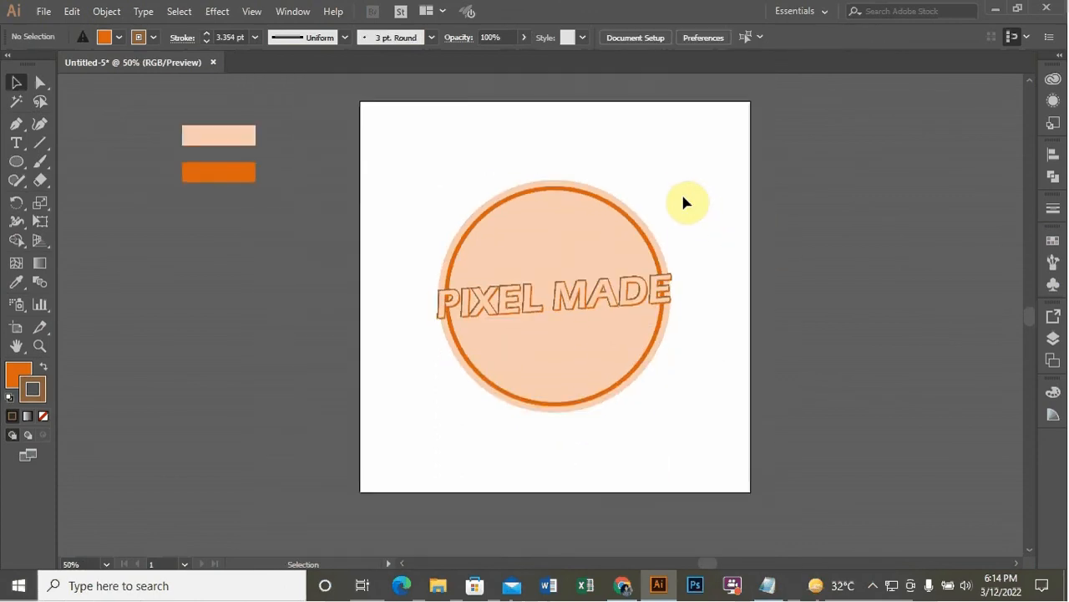
scroll(684, 201, down, 1)
scroll(689, 204, down, 1)
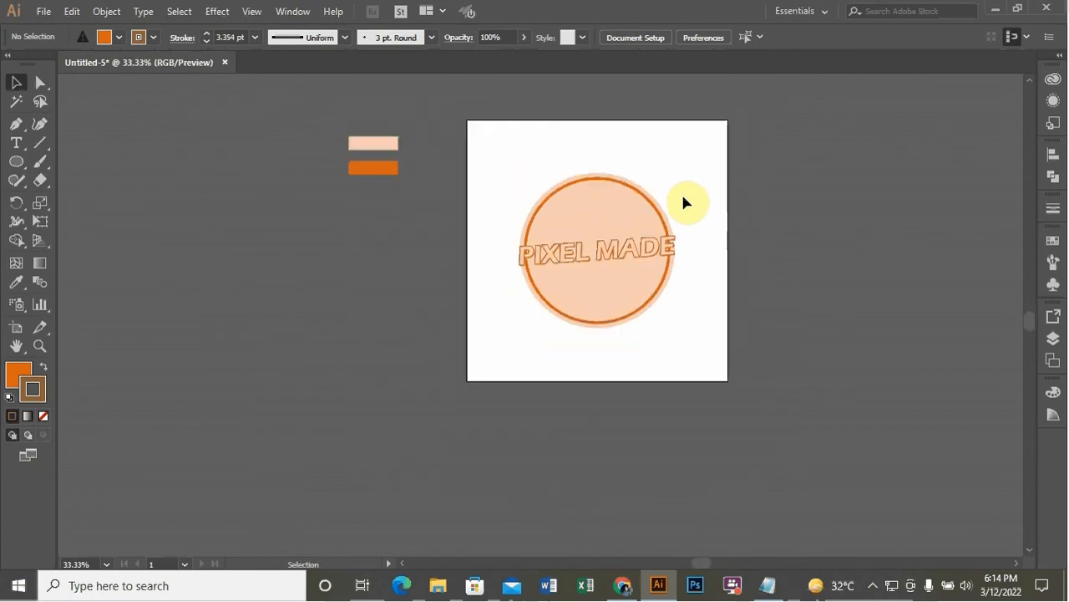
scroll(692, 195, up, 1)
scroll(692, 193, up, 1)
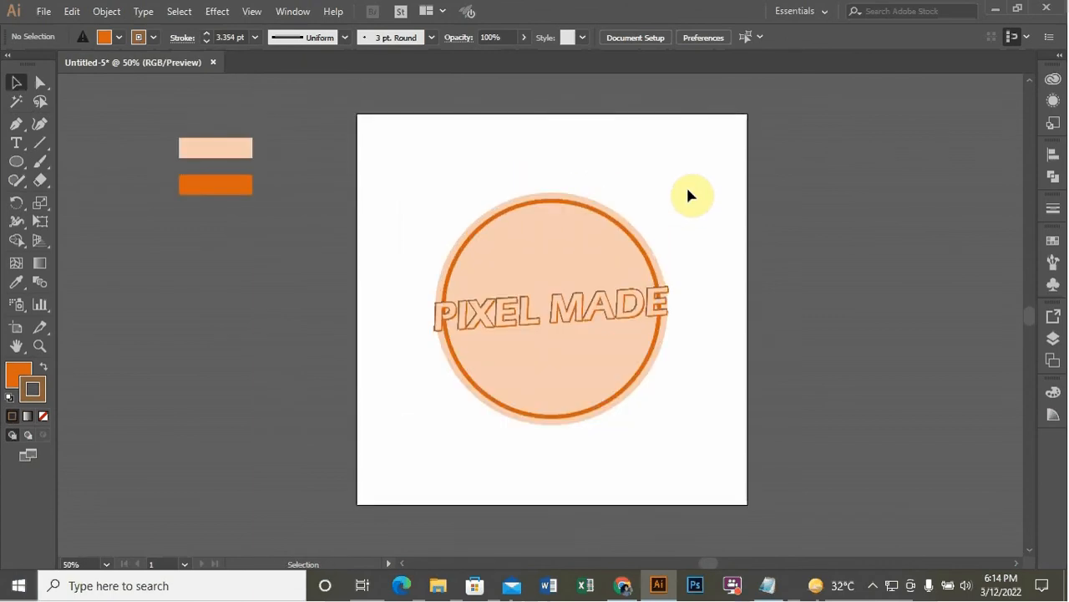
scroll(683, 200, down, 1)
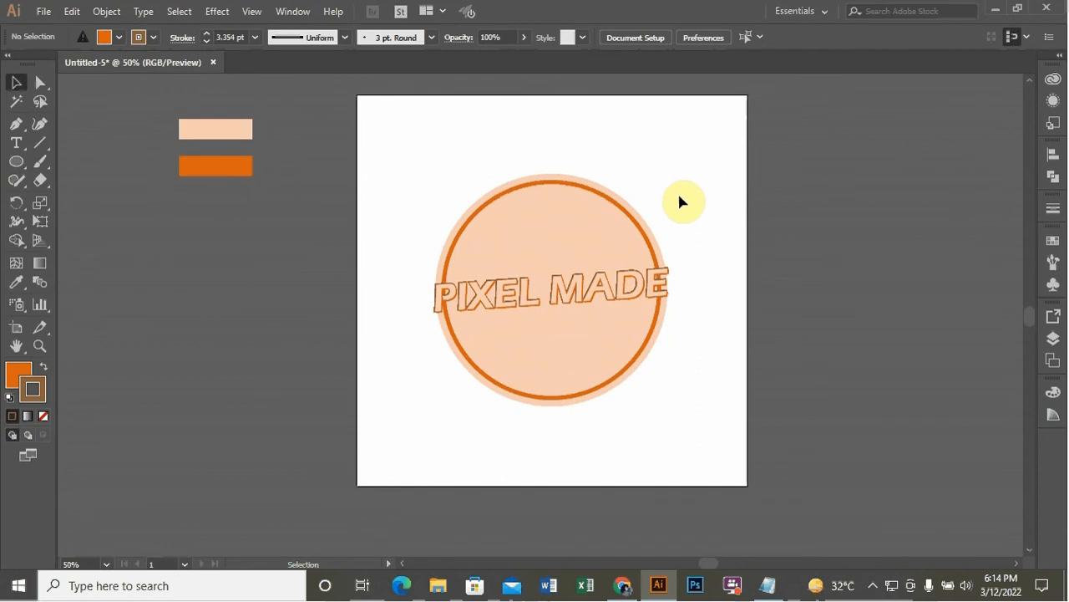
Draw a 1001 × 1001 px rectangle covering the whole artboard and send it to the back
click(13, 163)
drag(12, 165, 75, 156)
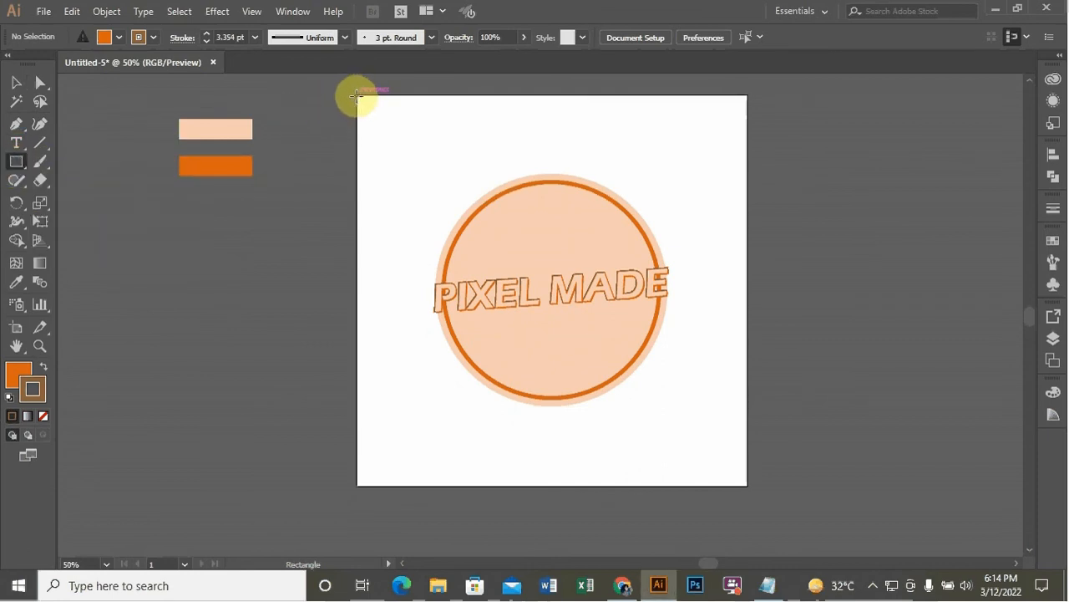
drag(357, 95, 746, 486)
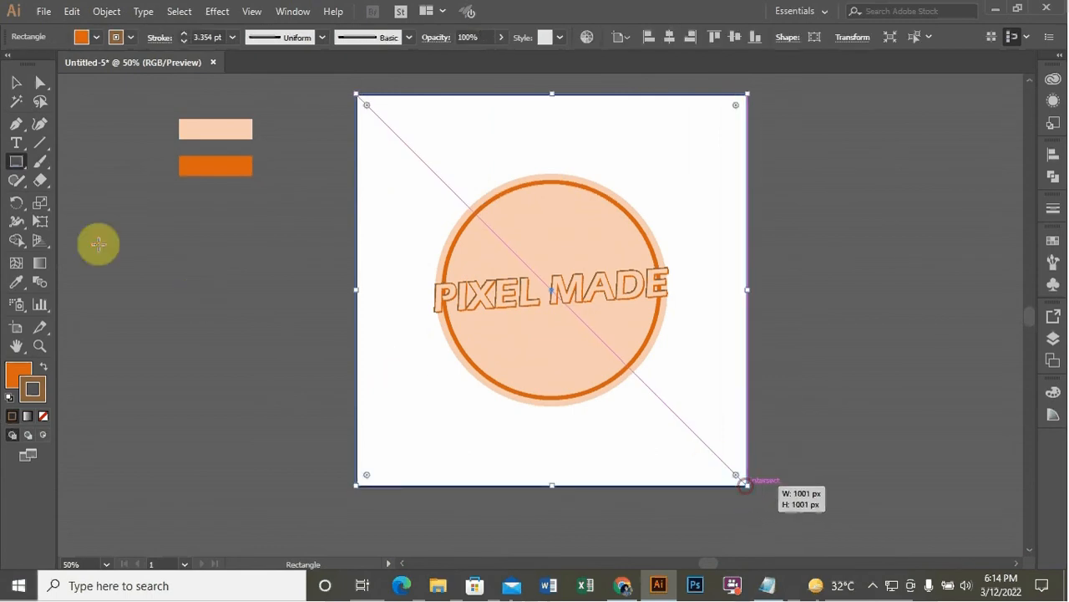
click(15, 82)
right_click(629, 171)
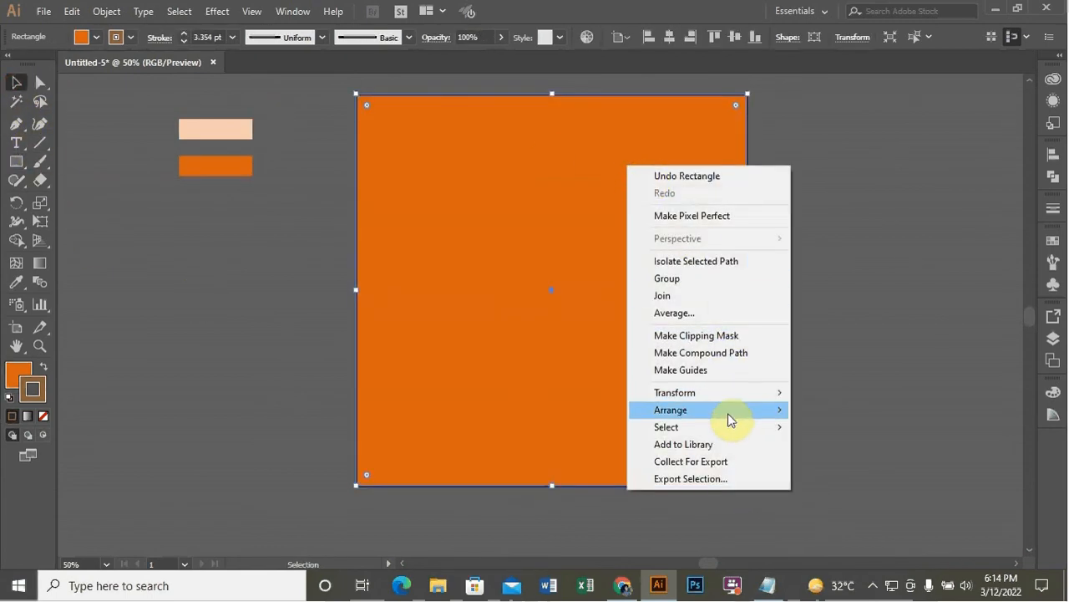
mouse_move(731, 412)
click(857, 464)
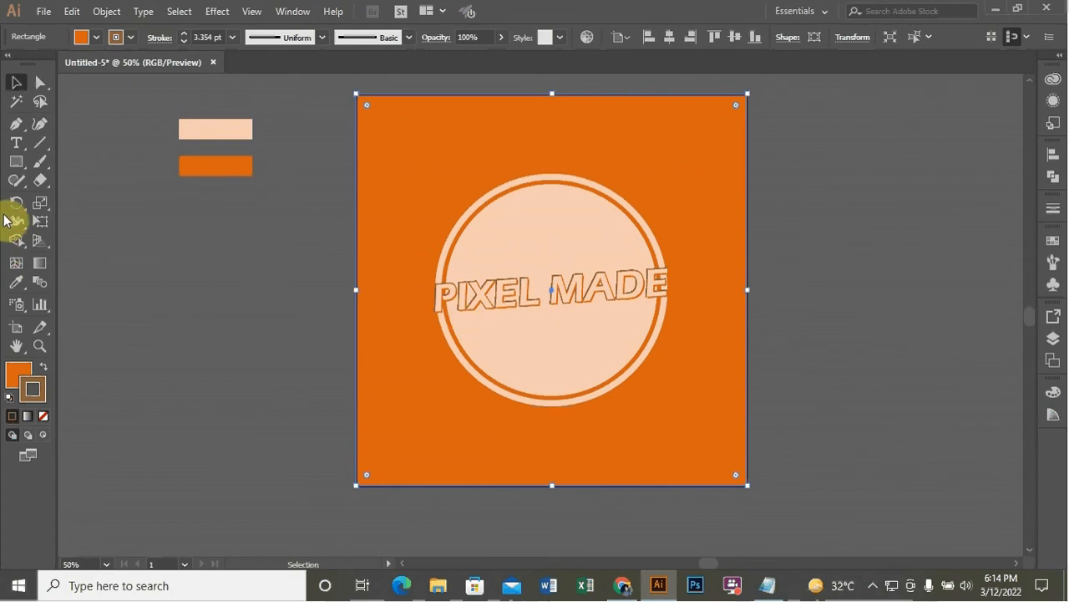
Fill the background rectangle with orange from the orange swatch using the Eyedropper
click(16, 281)
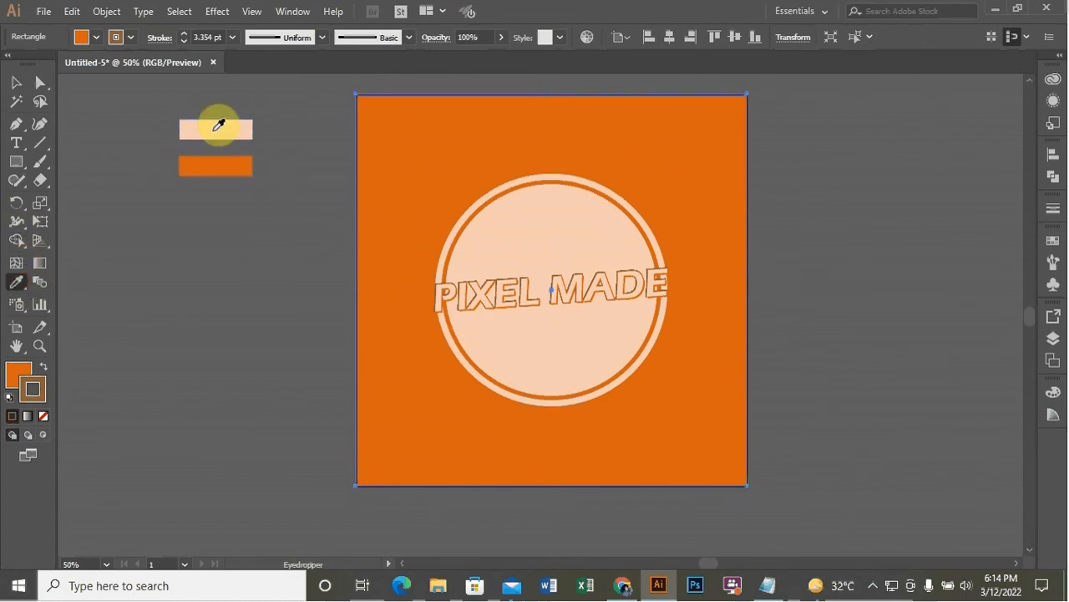
click(219, 124)
click(220, 159)
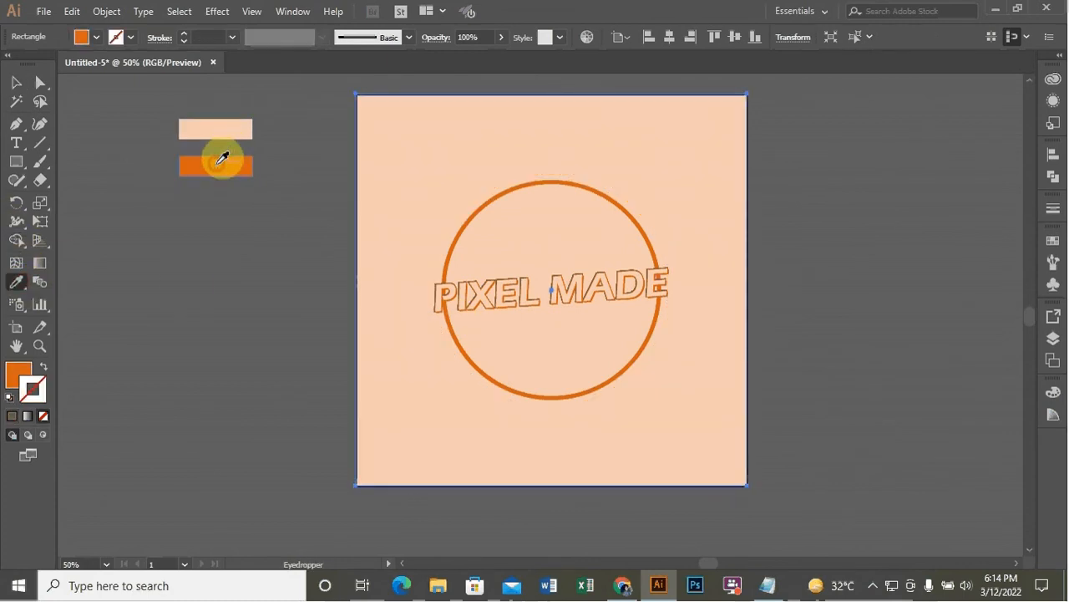
click(14, 81)
click(223, 242)
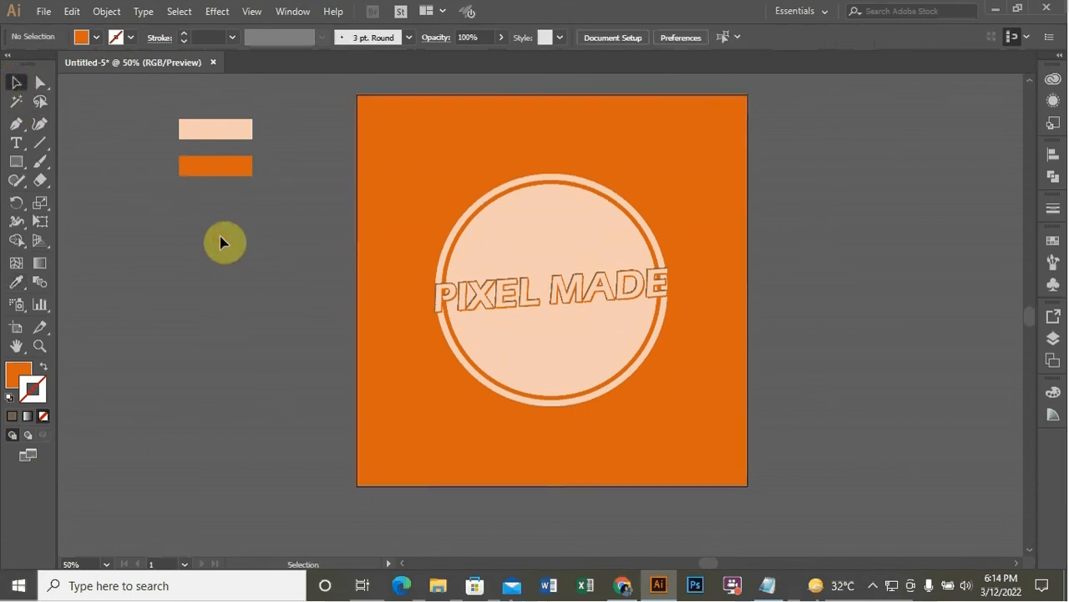
Lower the background rectangle's opacity to 49%
click(673, 132)
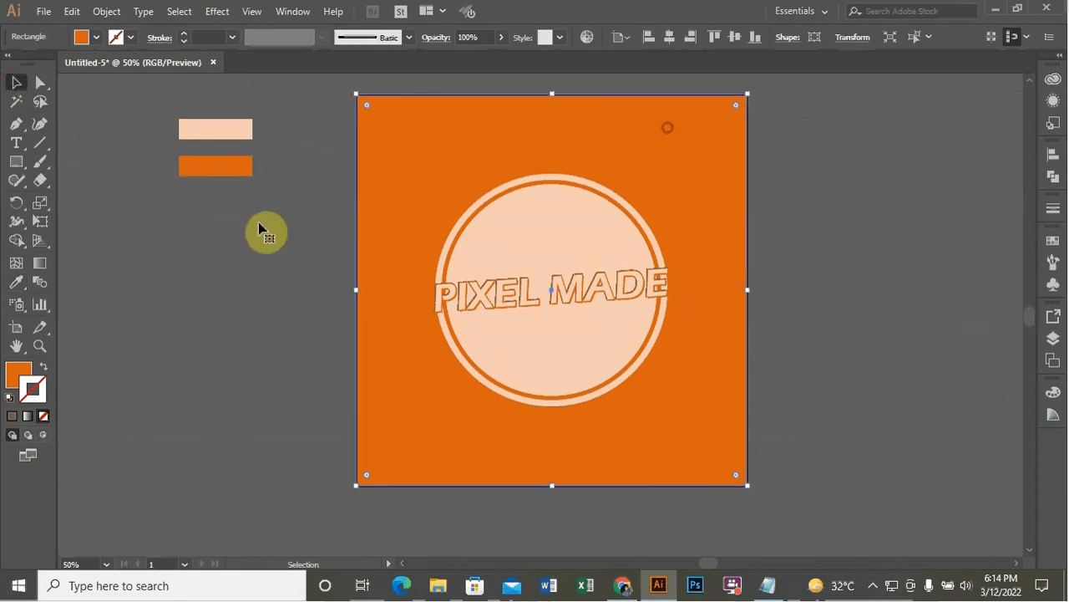
click(501, 36)
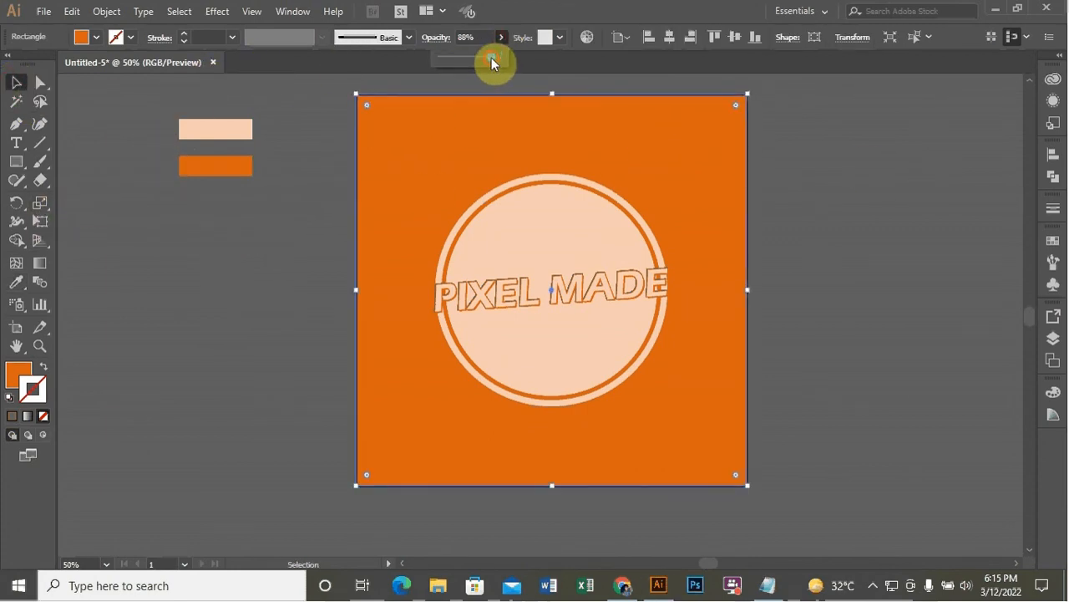
drag(469, 63, 470, 63)
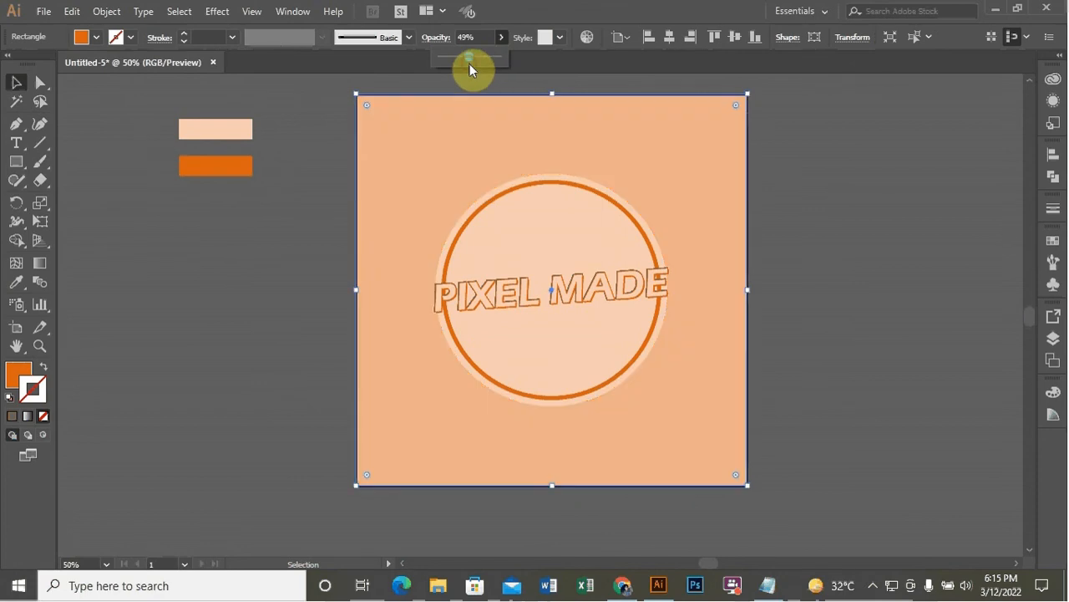
click(856, 196)
scroll(857, 199, down, 1)
scroll(863, 202, up, 1)
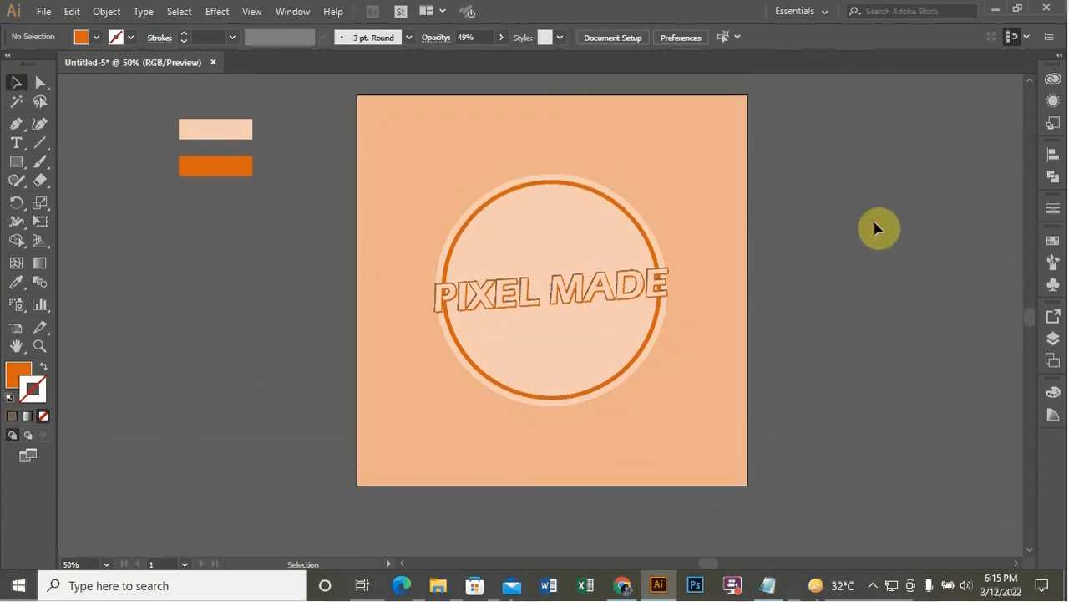
scroll(793, 277, up, 1)
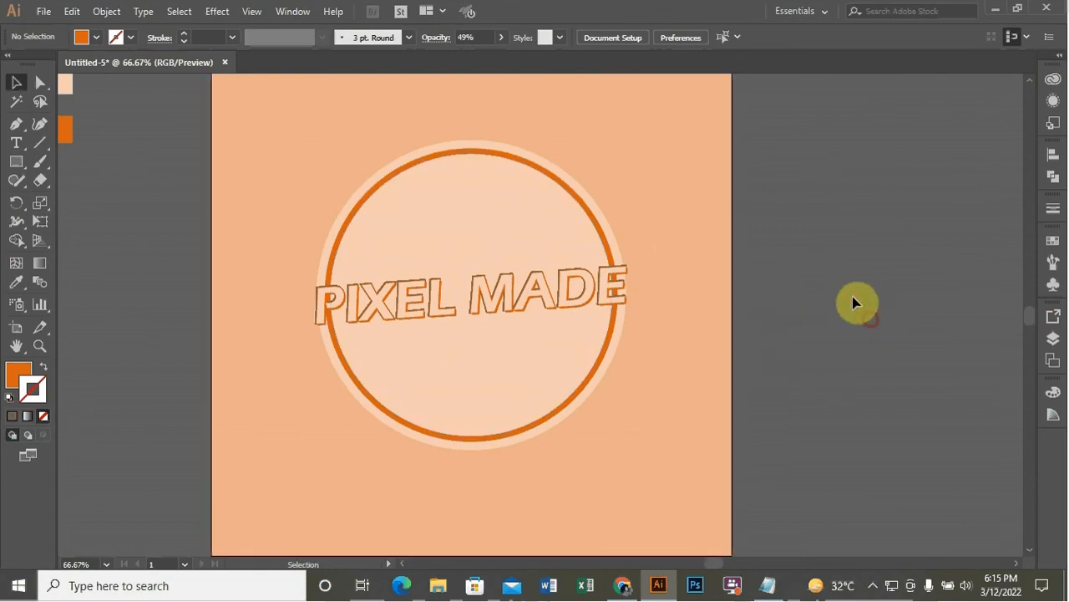
scroll(857, 303, down, 1)
scroll(845, 292, up, 1)
scroll(845, 290, down, 1)
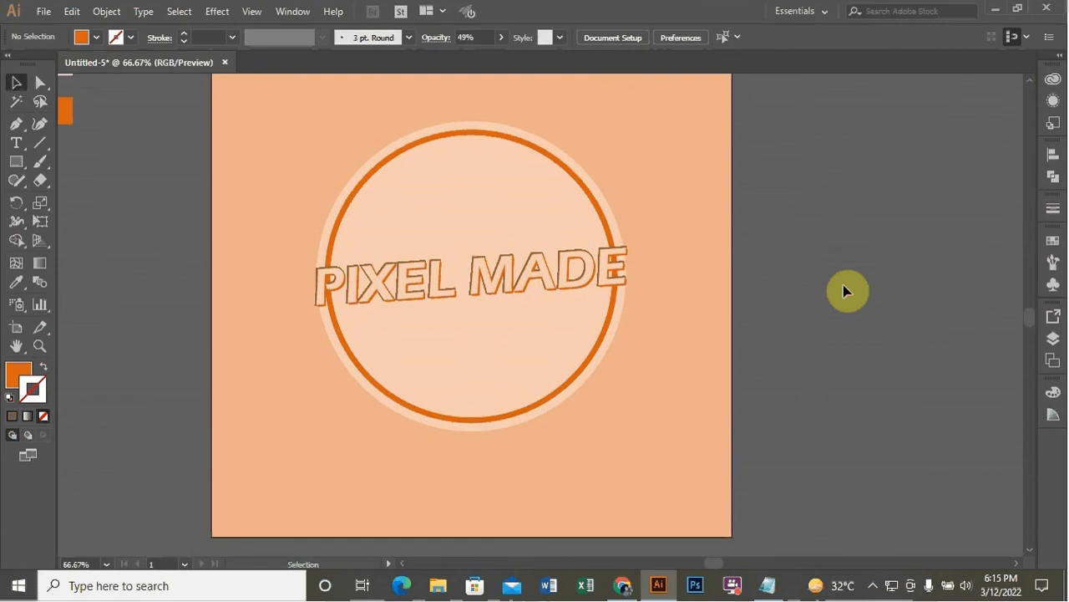
Shrink the innermost peach circle slightly and fill it with orange from the orange swatch using the Eyedropper
click(427, 224)
key(a)
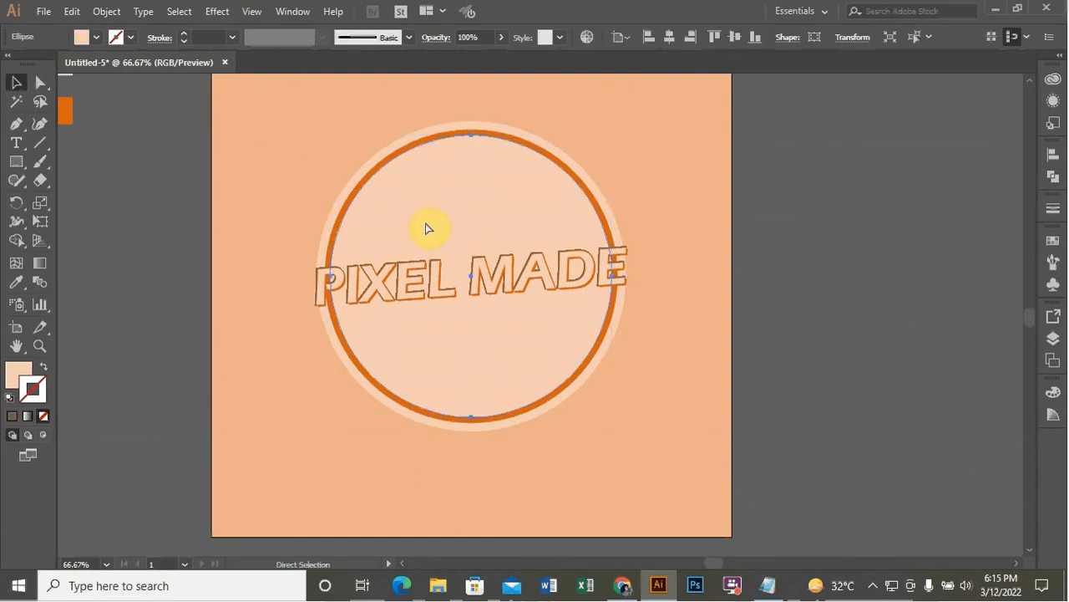
key(v)
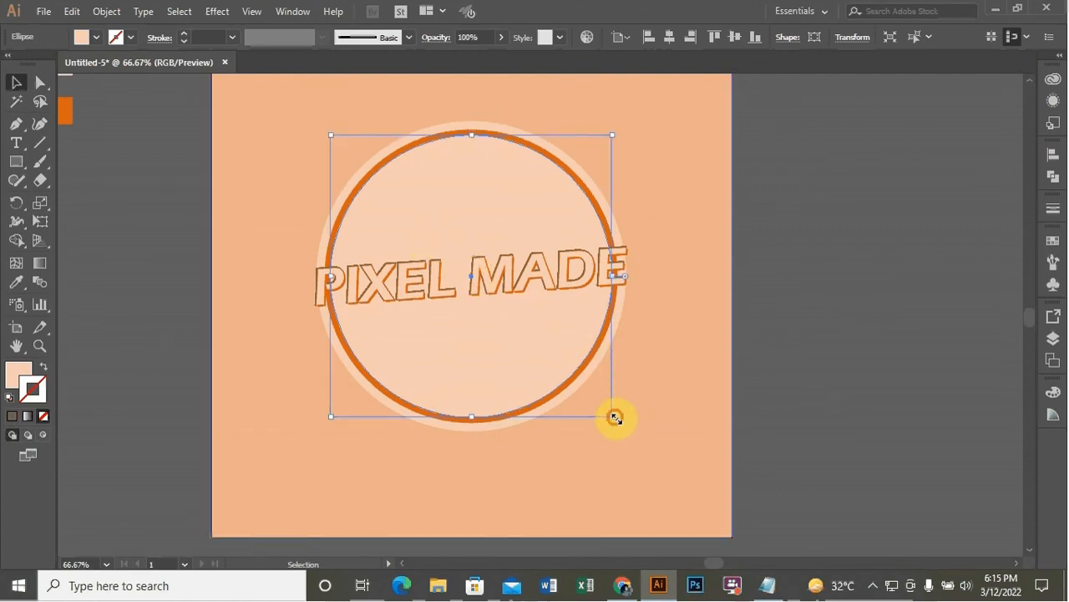
drag(615, 418, 603, 415)
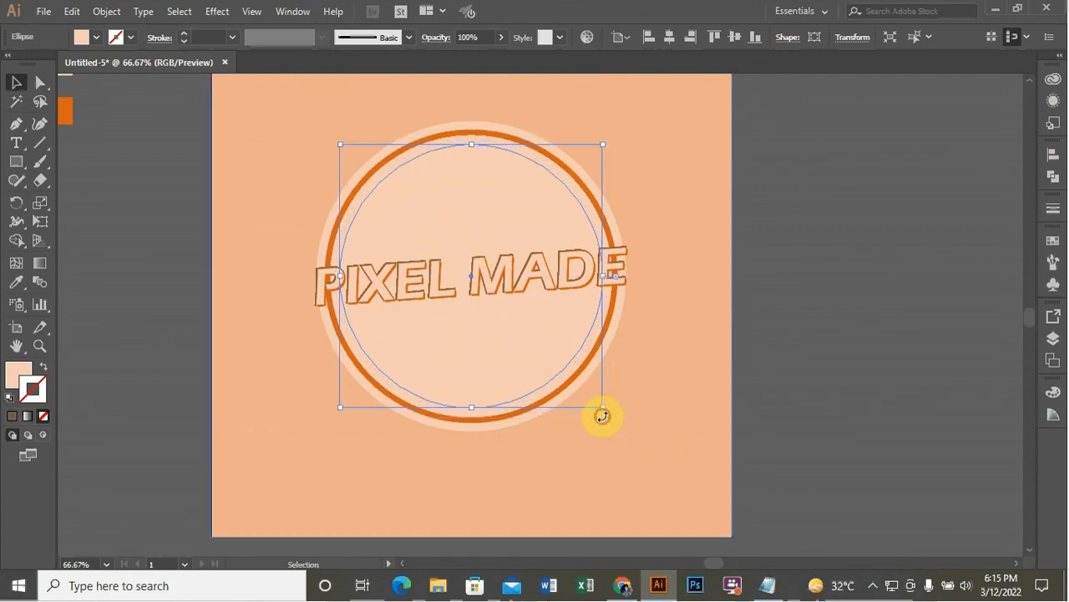
click(18, 282)
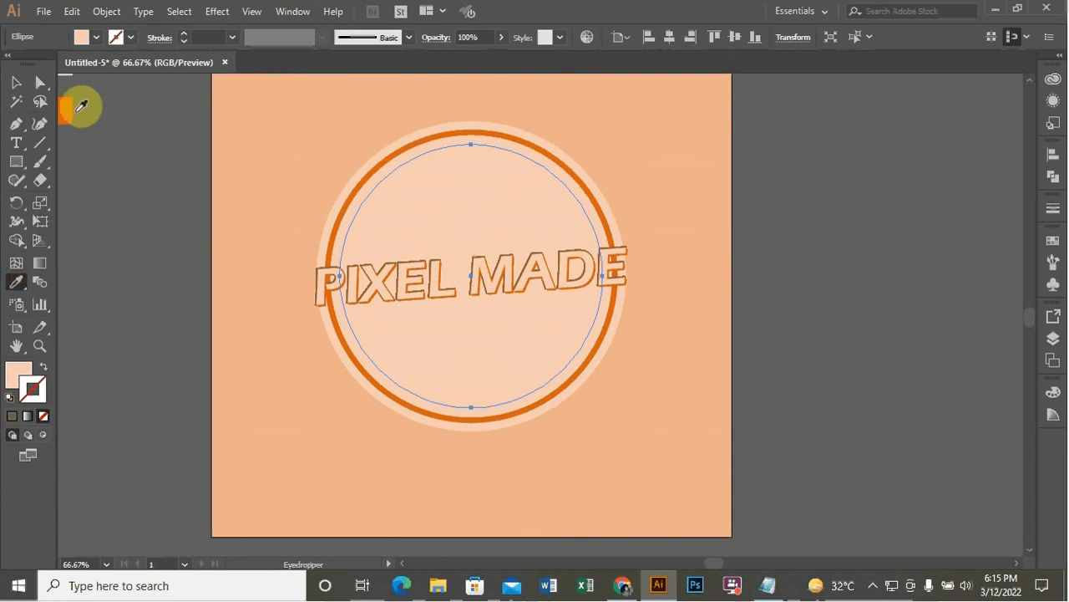
click(67, 105)
click(11, 84)
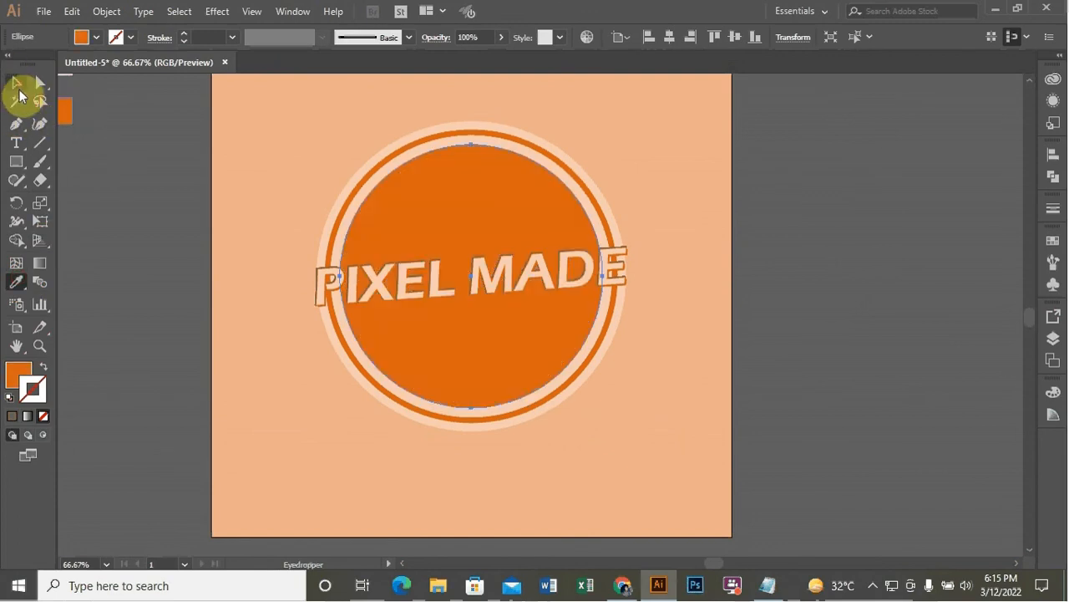
click(167, 279)
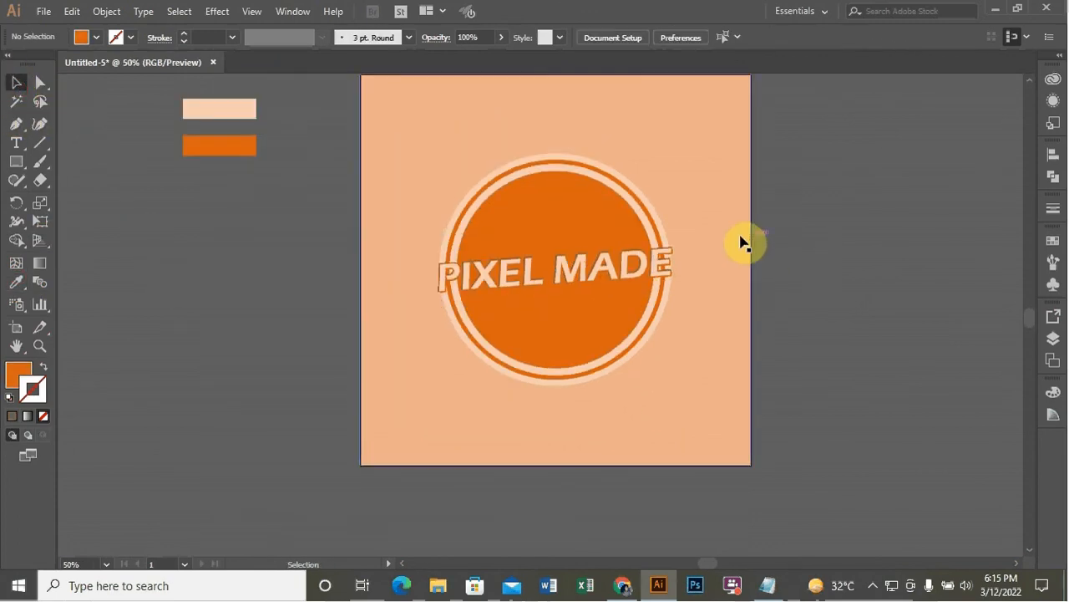
scroll(742, 242, down, 1)
scroll(687, 207, up, 1)
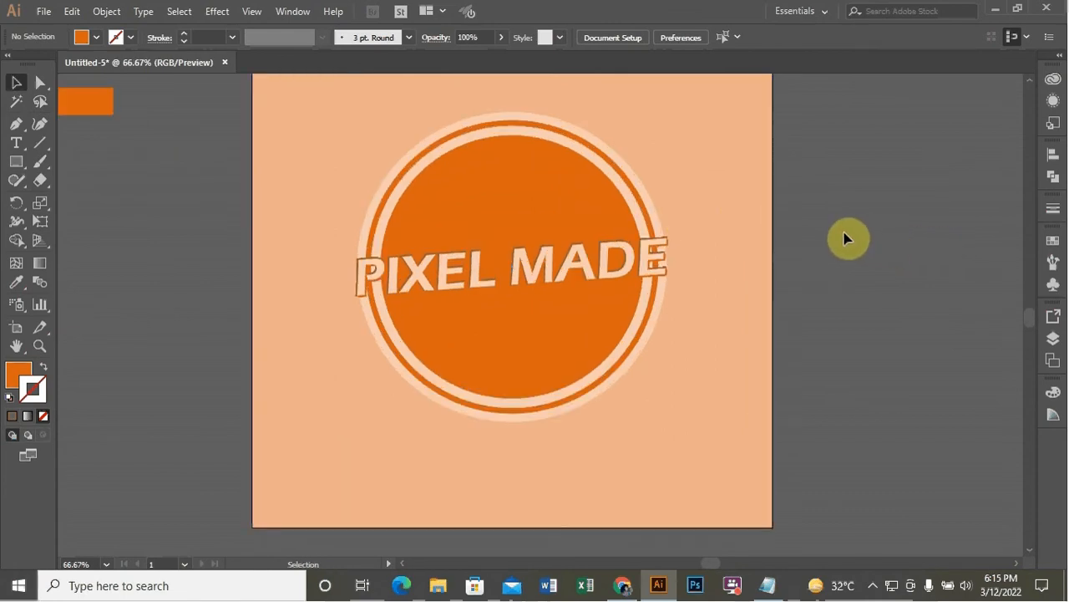
scroll(816, 208, down, 1)
scroll(814, 205, up, 2)
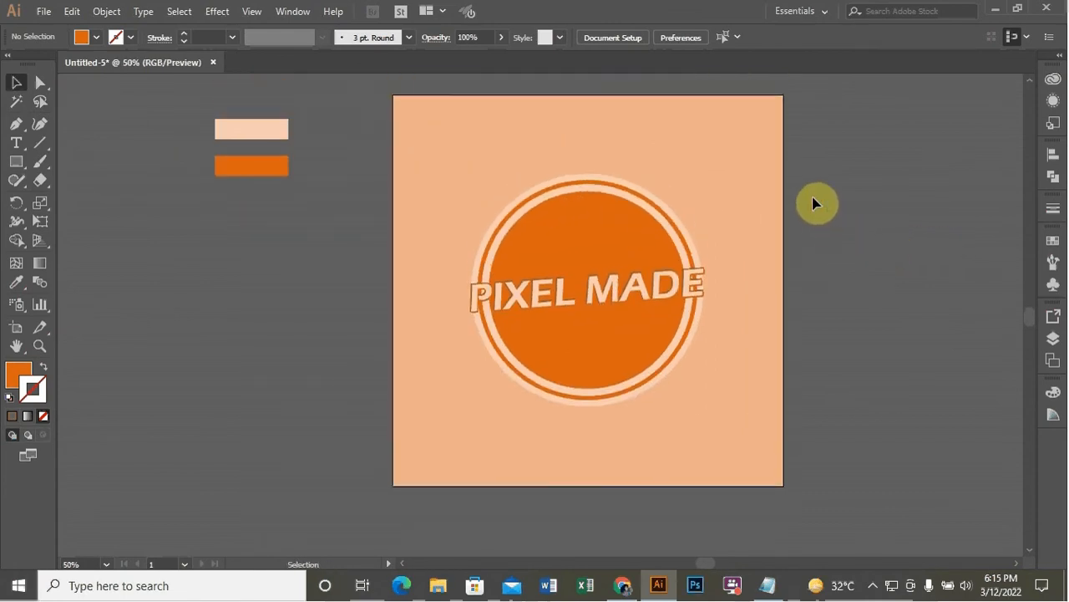
Draw a tall narrow rectangle beside the artboard
click(15, 161)
drag(209, 251, 234, 420)
click(16, 82)
click(93, 207)
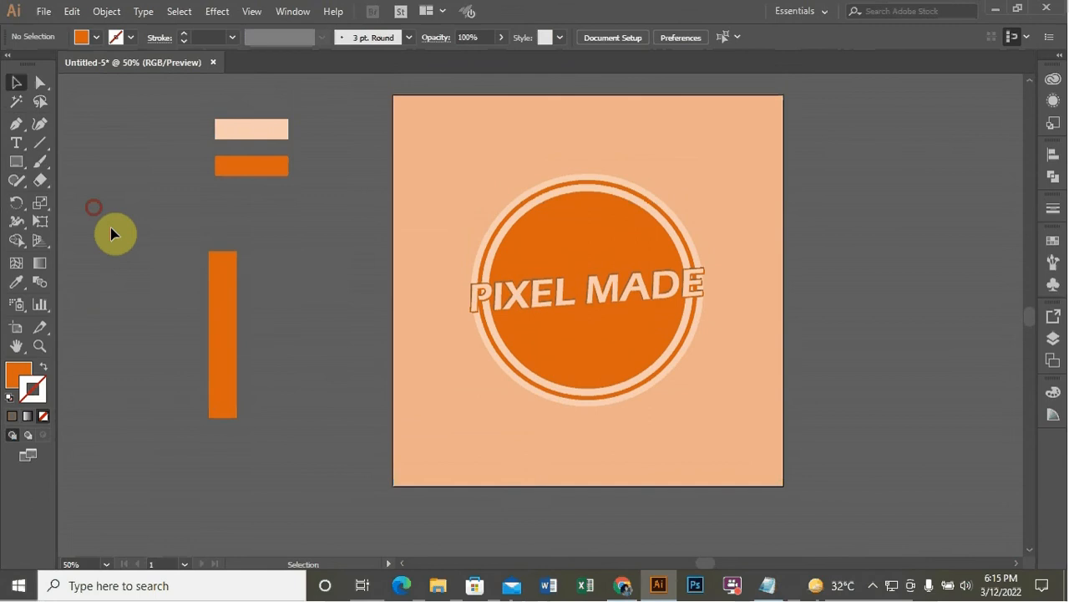
Slant the narrow rectangle into a diagonal bar by shifting its top edge to the right
click(225, 313)
click(175, 186)
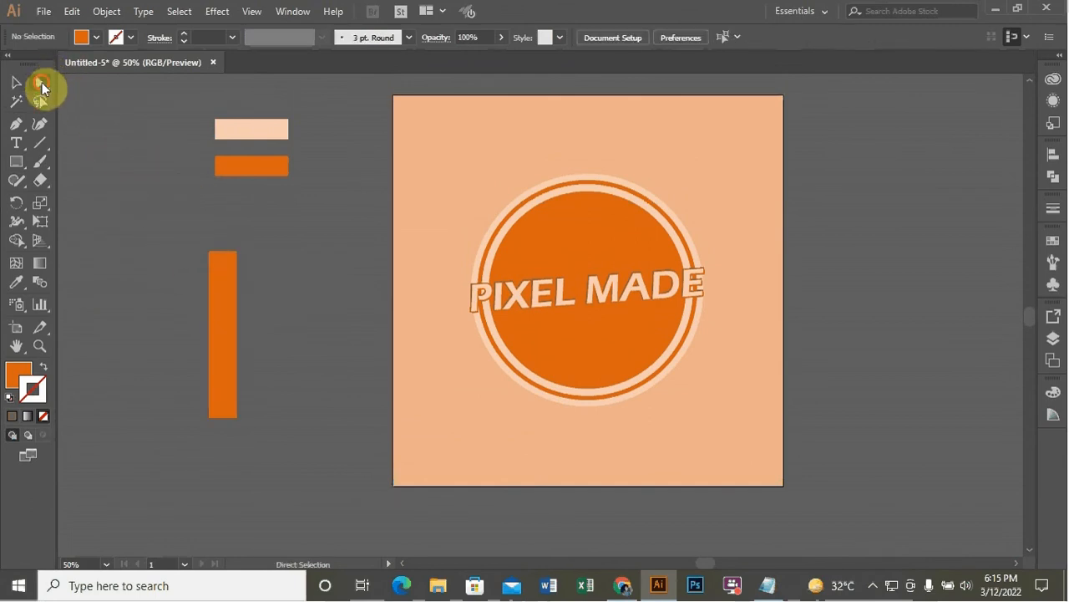
click(40, 84)
drag(179, 231, 426, 254)
click(19, 85)
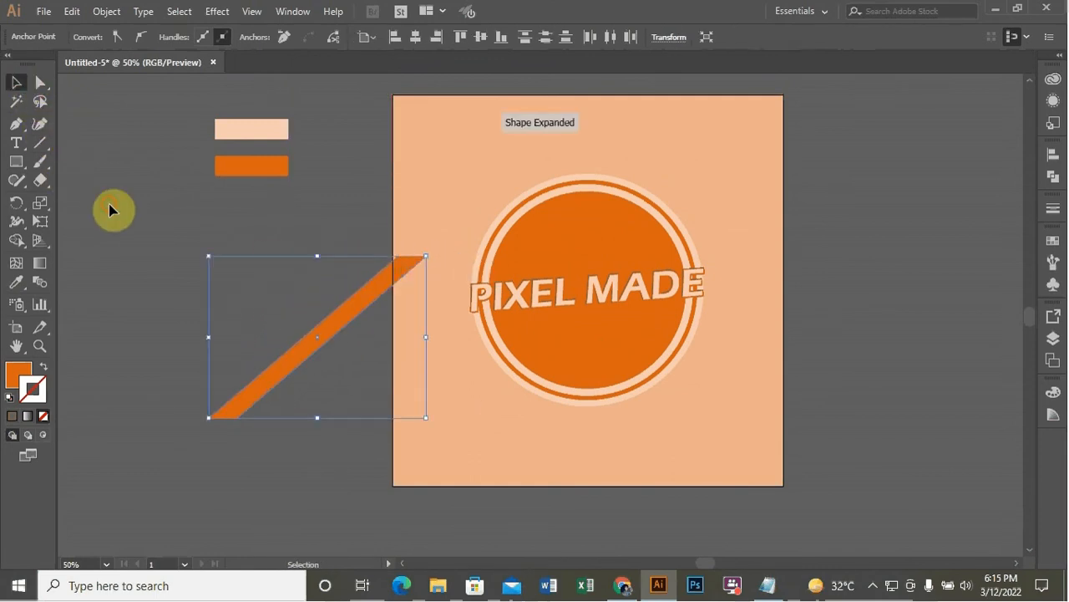
click(109, 206)
Move the background rectangle and the PIXEL MADE text off the artboard, out of the way
drag(490, 139, 929, 214)
click(838, 107)
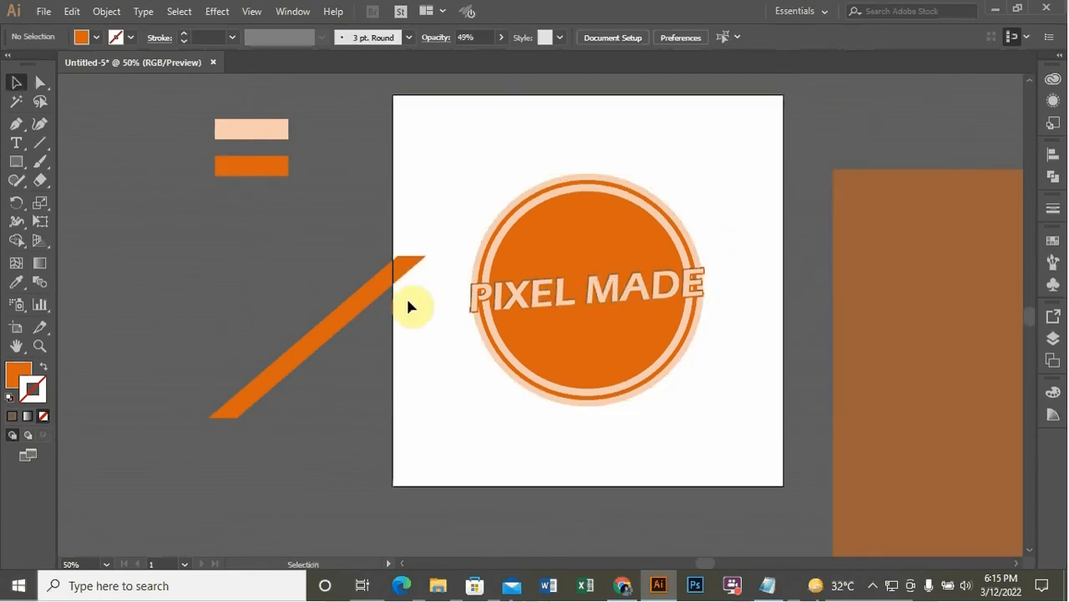
click(591, 290)
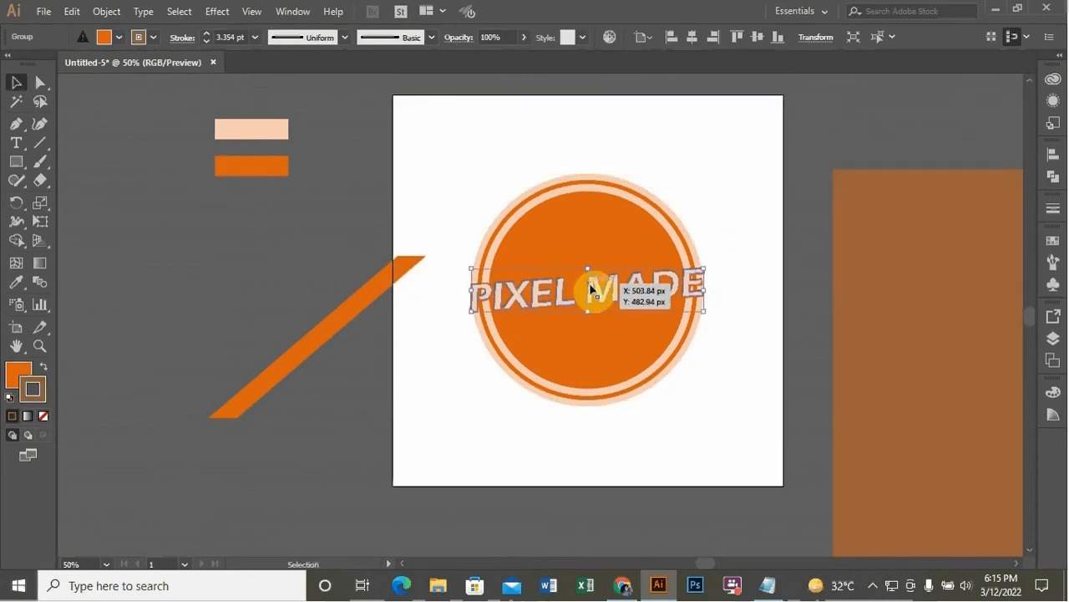
drag(591, 290, 204, 251)
click(332, 192)
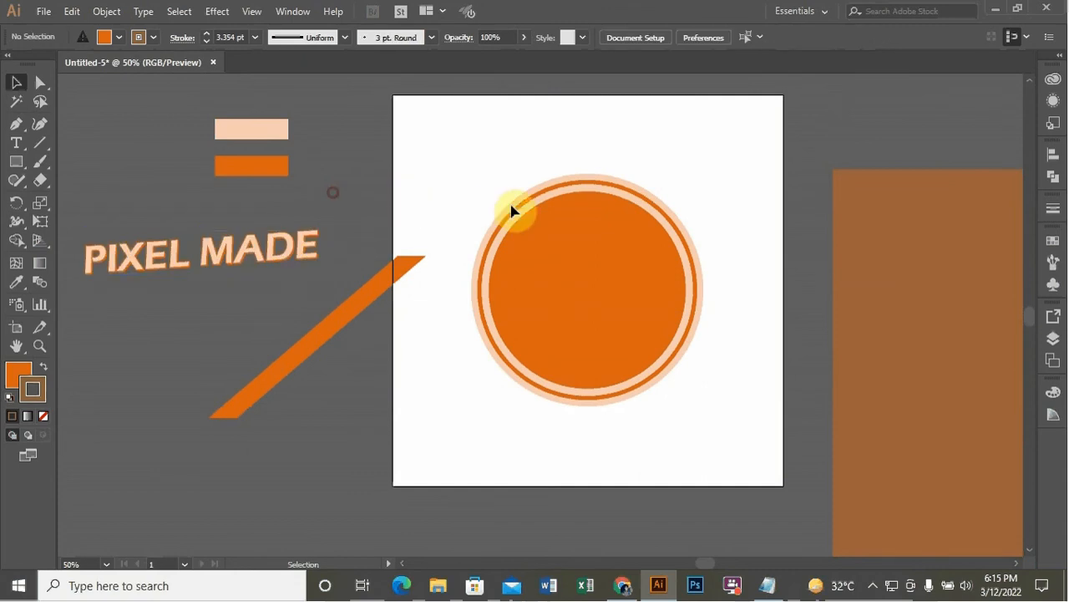
Place the diagonal bar across the centre of the circles
drag(495, 191, 710, 439)
key(a)
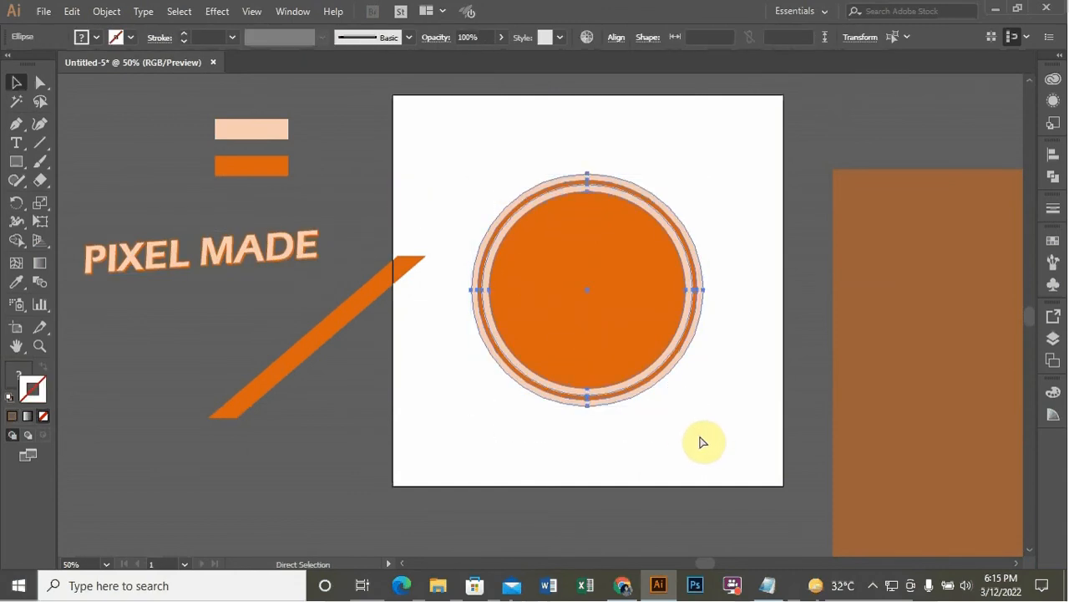
key(v)
click(656, 431)
drag(357, 296, 634, 258)
drag(706, 376, 711, 385)
click(671, 447)
Cut the diagonal bar's area out of the circles with the Shape Builder tool
drag(449, 161, 701, 456)
click(17, 241)
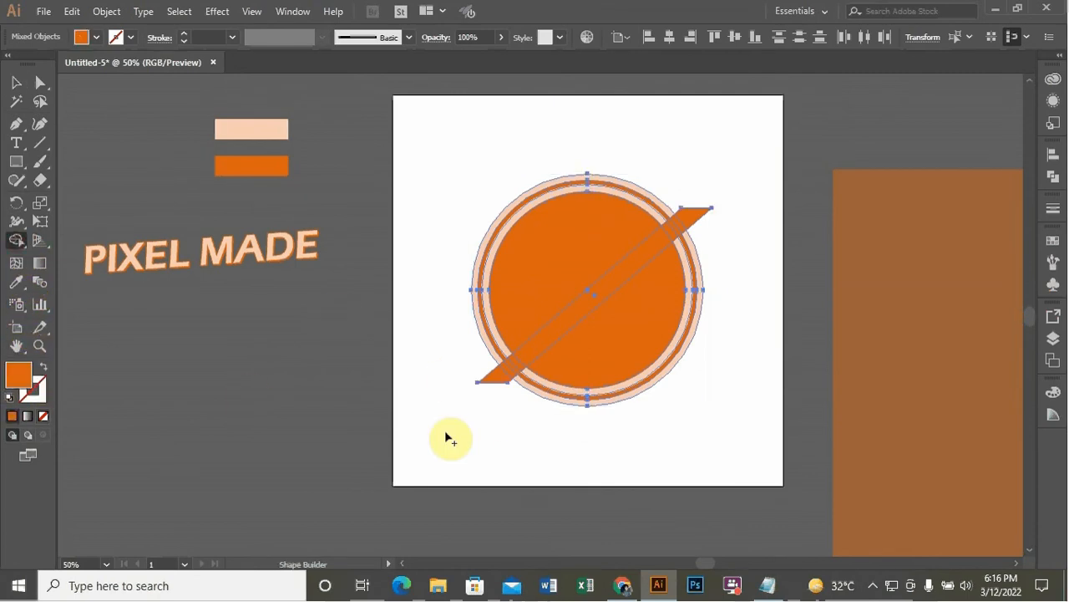
mouse_move(454, 458)
mouse_down()
mouse_move(535, 346)
mouse_move(717, 194)
mouse_up()
click(16, 82)
click(146, 141)
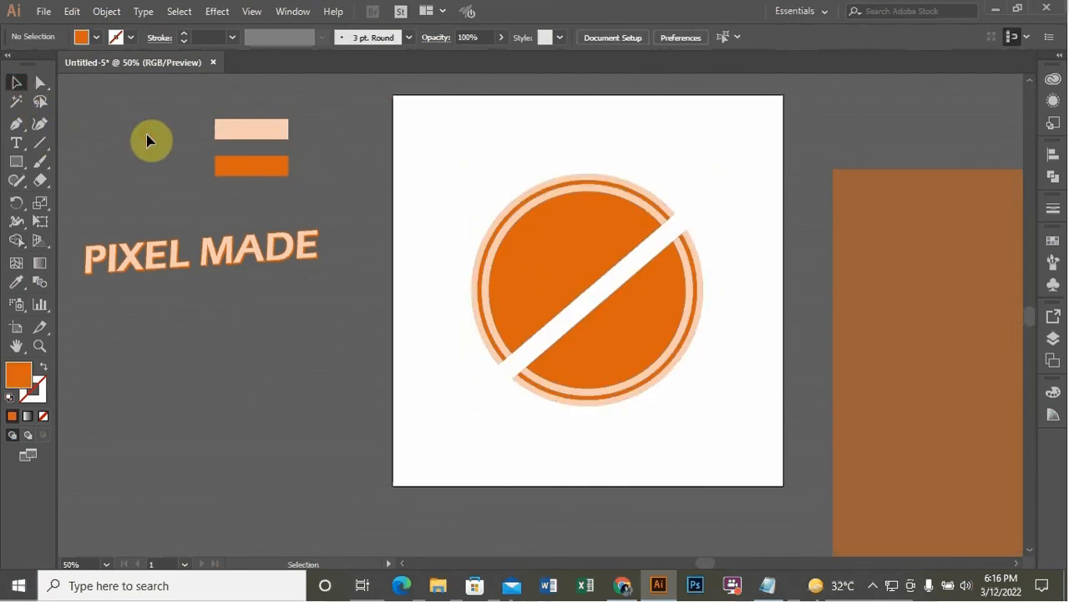
Move the PIXEL MADE text and the background rectangle back onto the badge
drag(241, 266, 630, 289)
click(727, 183)
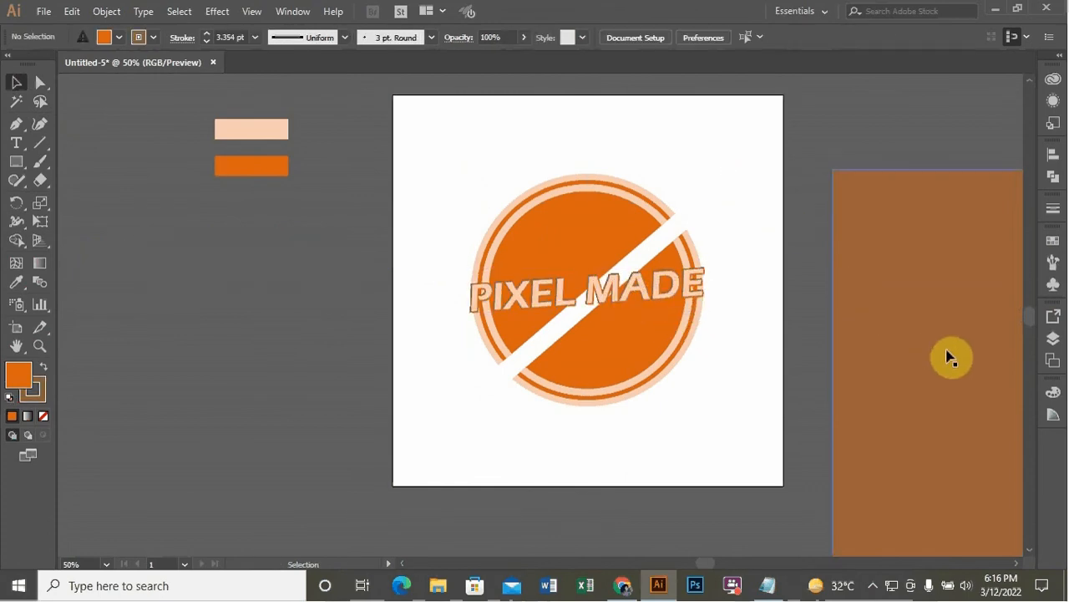
drag(949, 357, 513, 281)
click(233, 332)
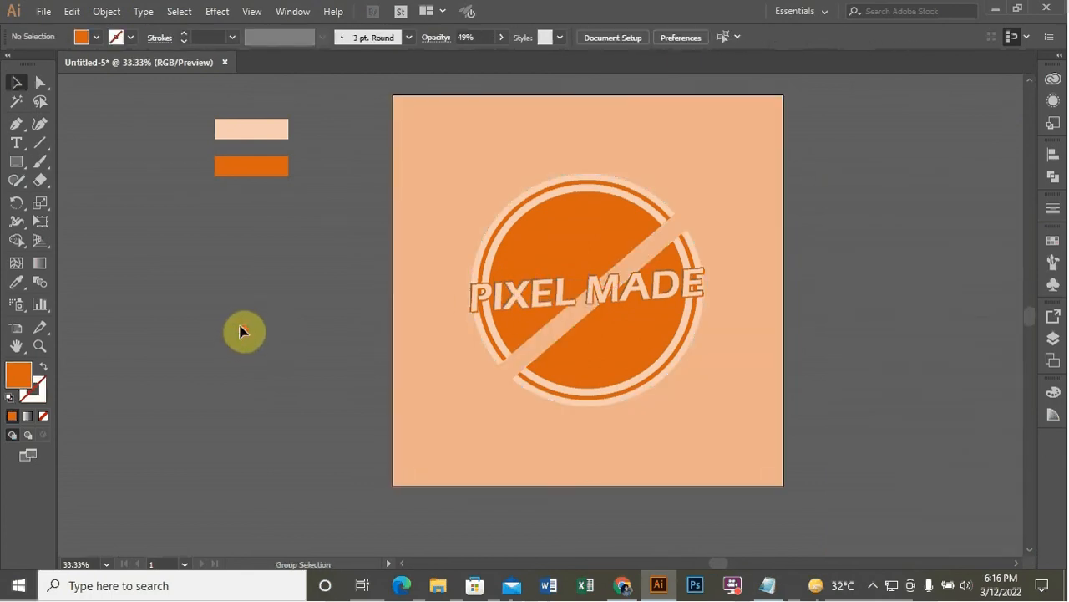
Delete the peach and orange colour swatch rectangles lying outside the artboard
scroll(236, 332, down, 1)
scroll(257, 314, down, 2)
scroll(279, 296, up, 1)
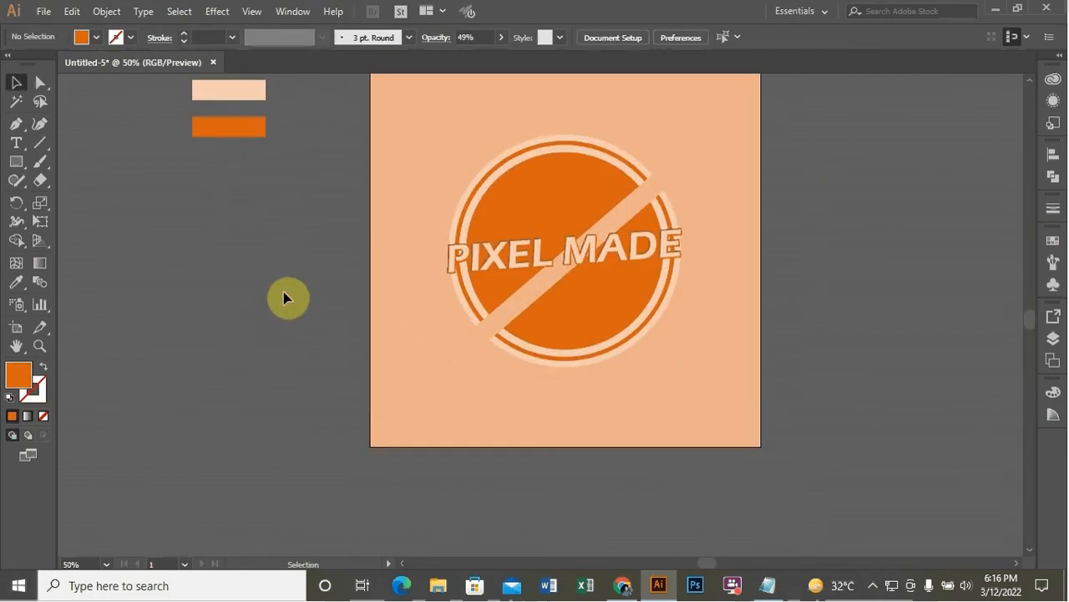
drag(154, 73, 284, 161)
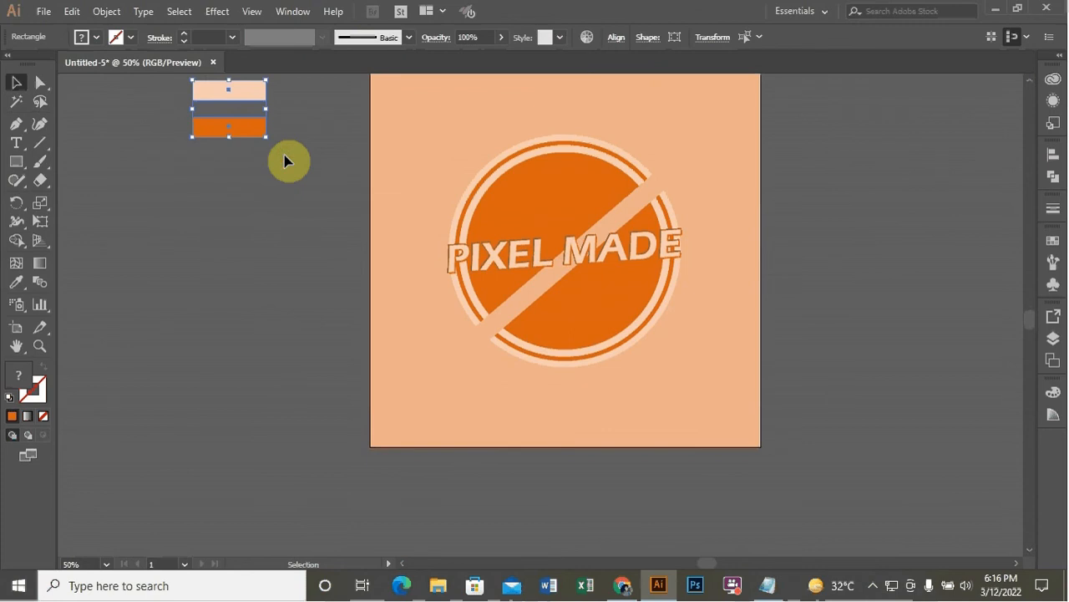
key(Delete)
key(ctrl+0)
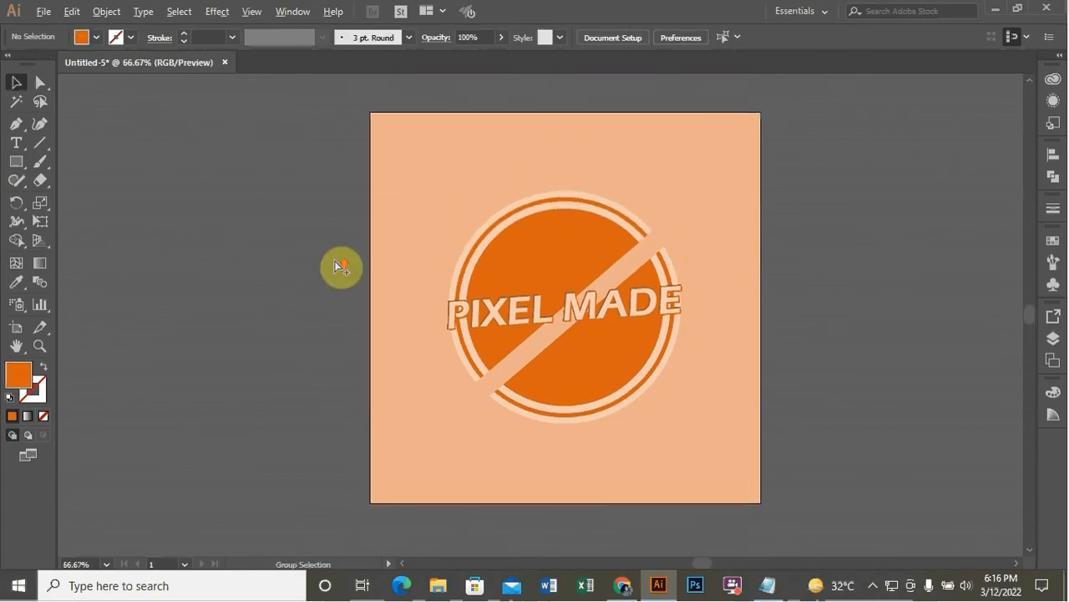
scroll(336, 265, up, 1)
scroll(334, 266, down, 1)
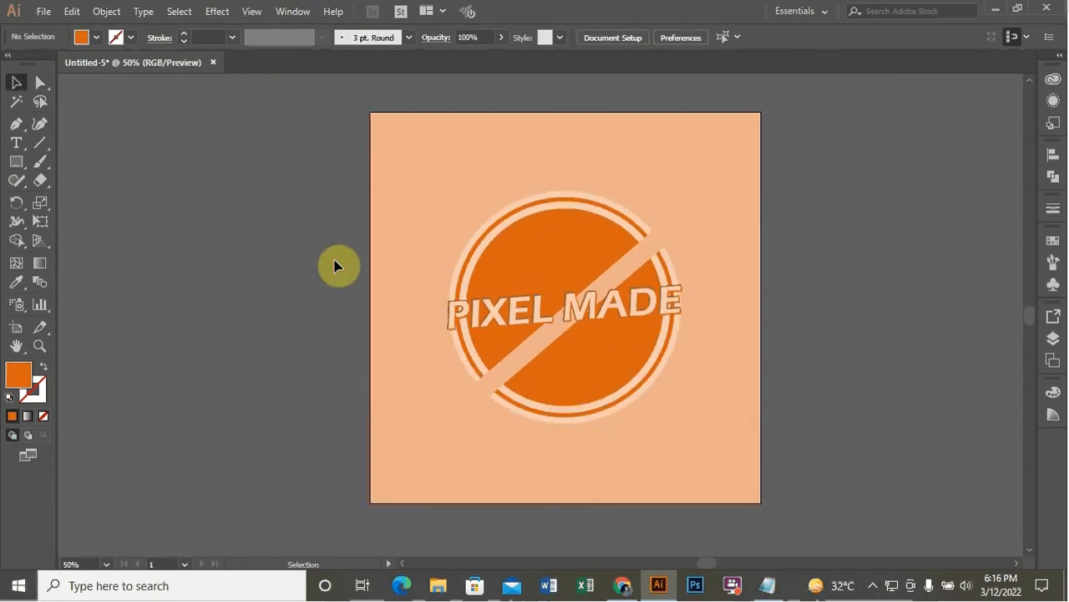
scroll(334, 265, down, 1)
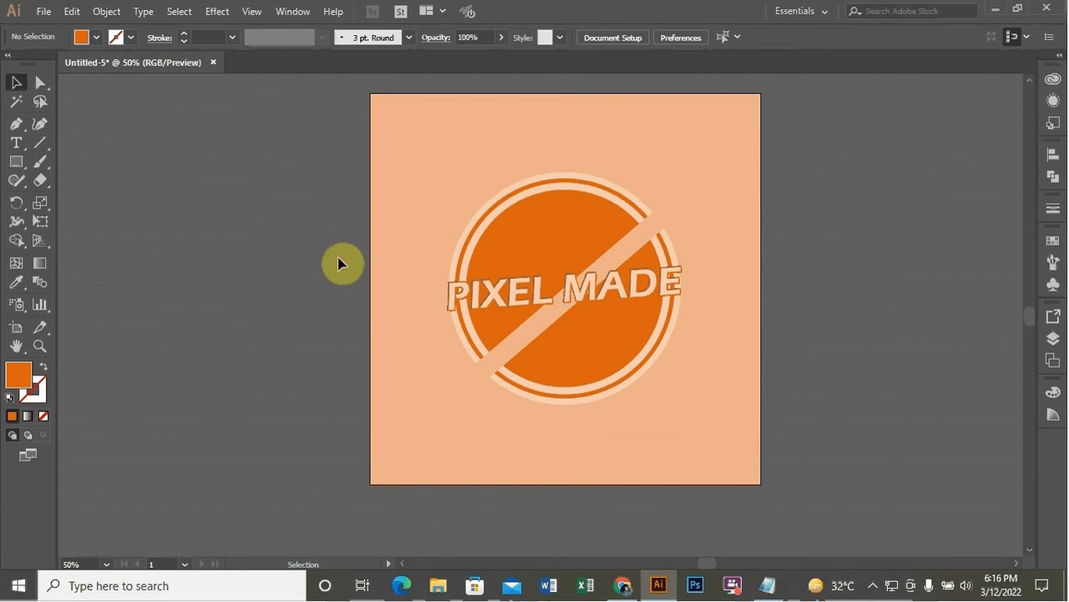
scroll(337, 264, up, 1)
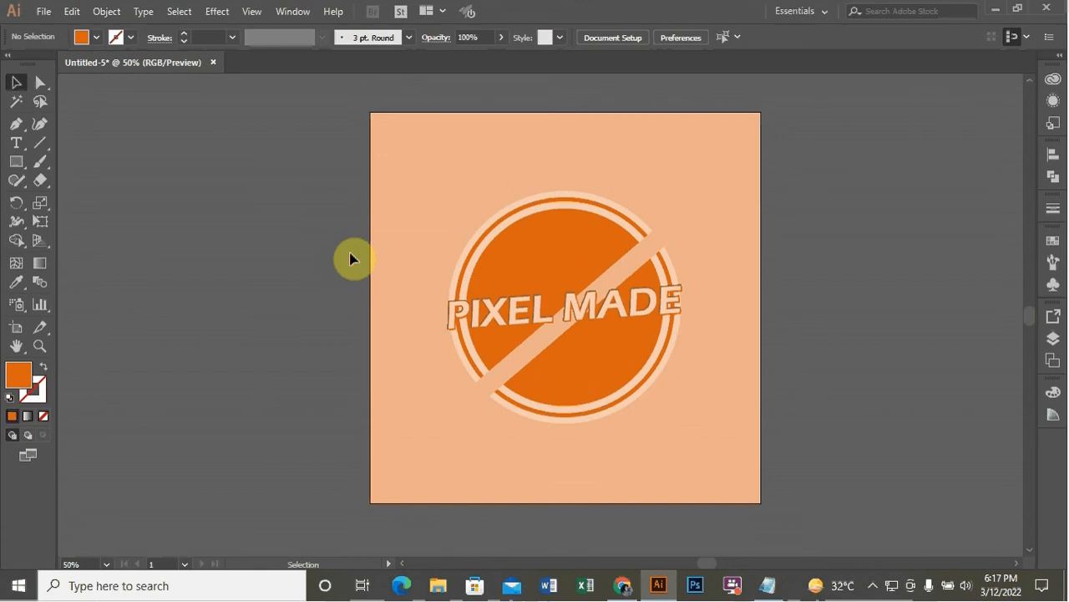
key(ctrl)
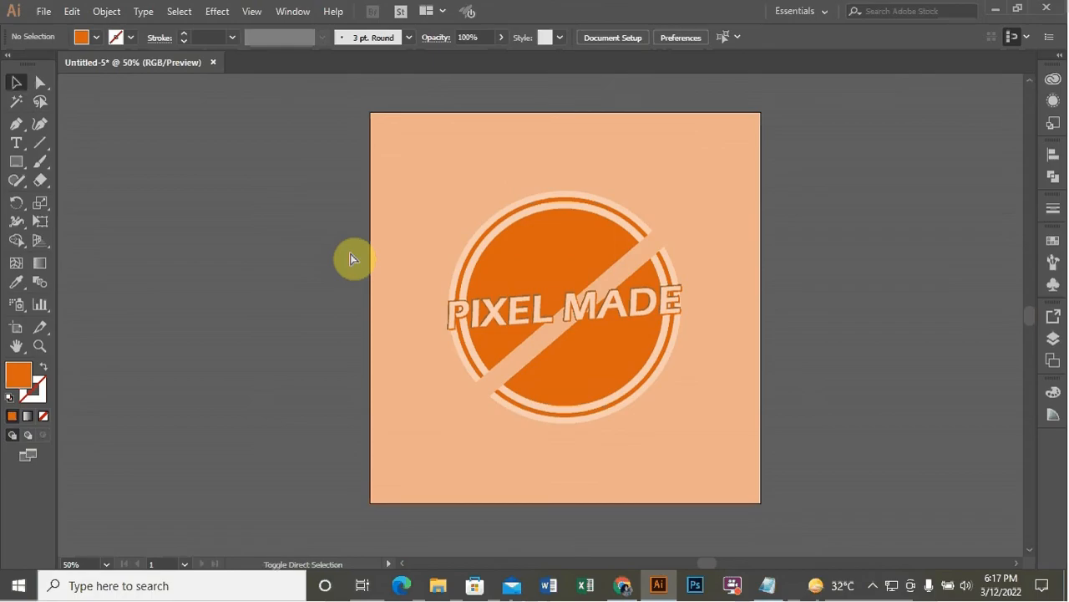